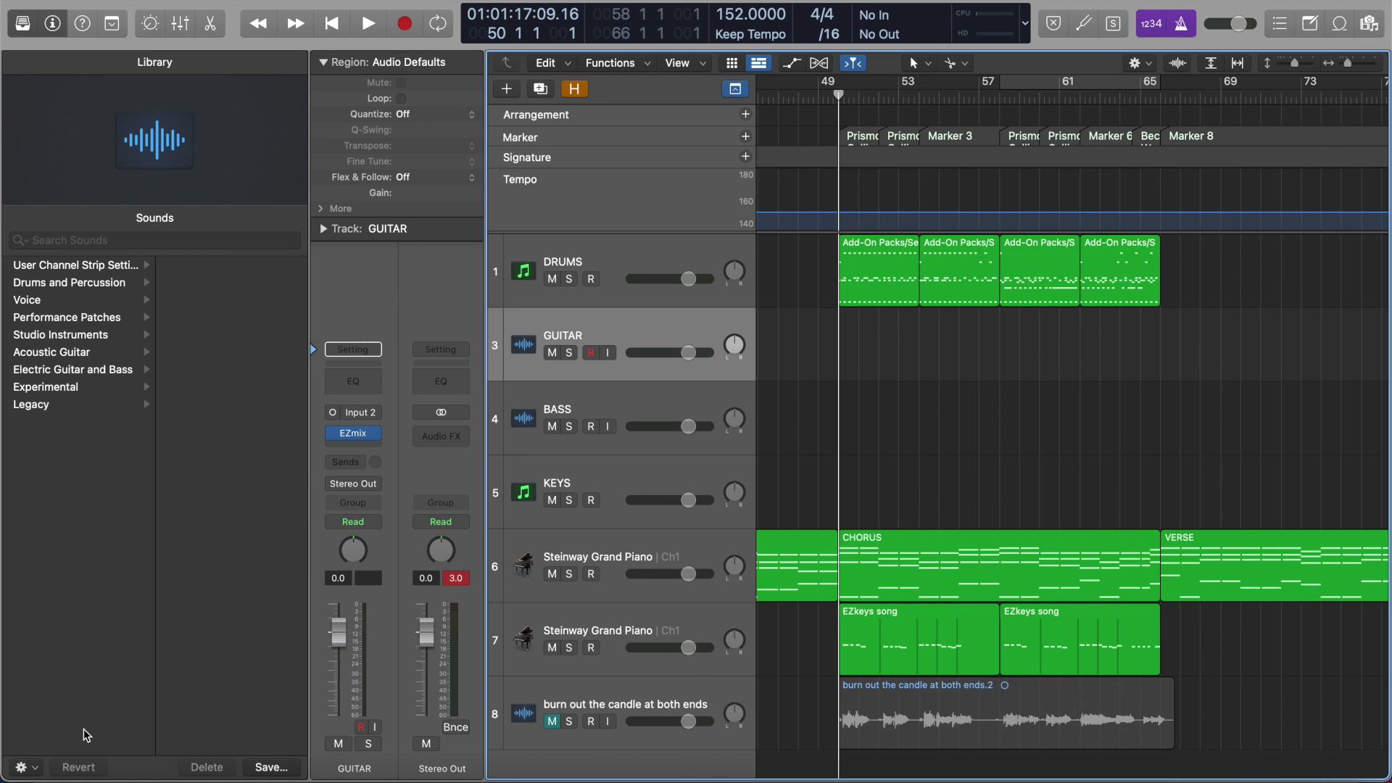
- Select the CHORUS region on track 6 and start playing the song
{"action": "left_click", "coordinate": [884, 567]}
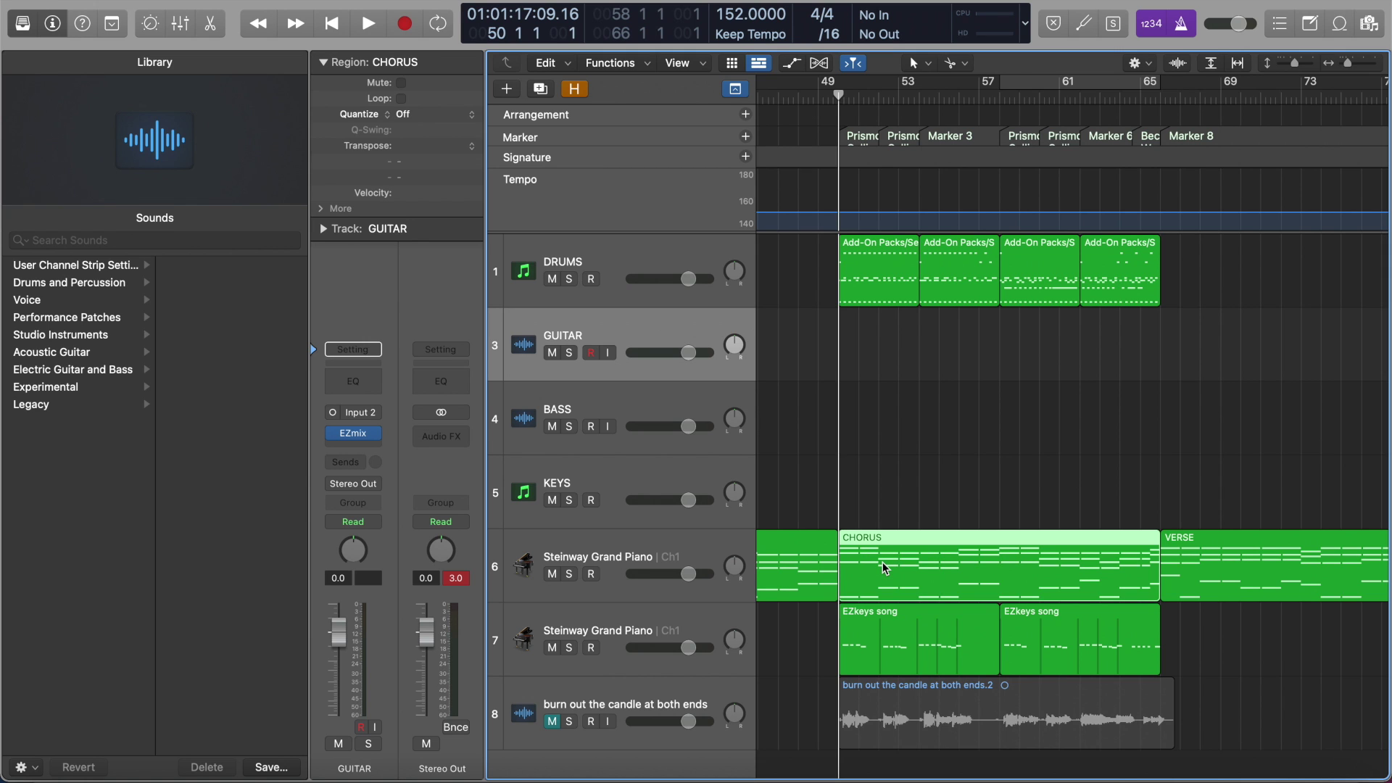
{"action": "key", "text": "space"}
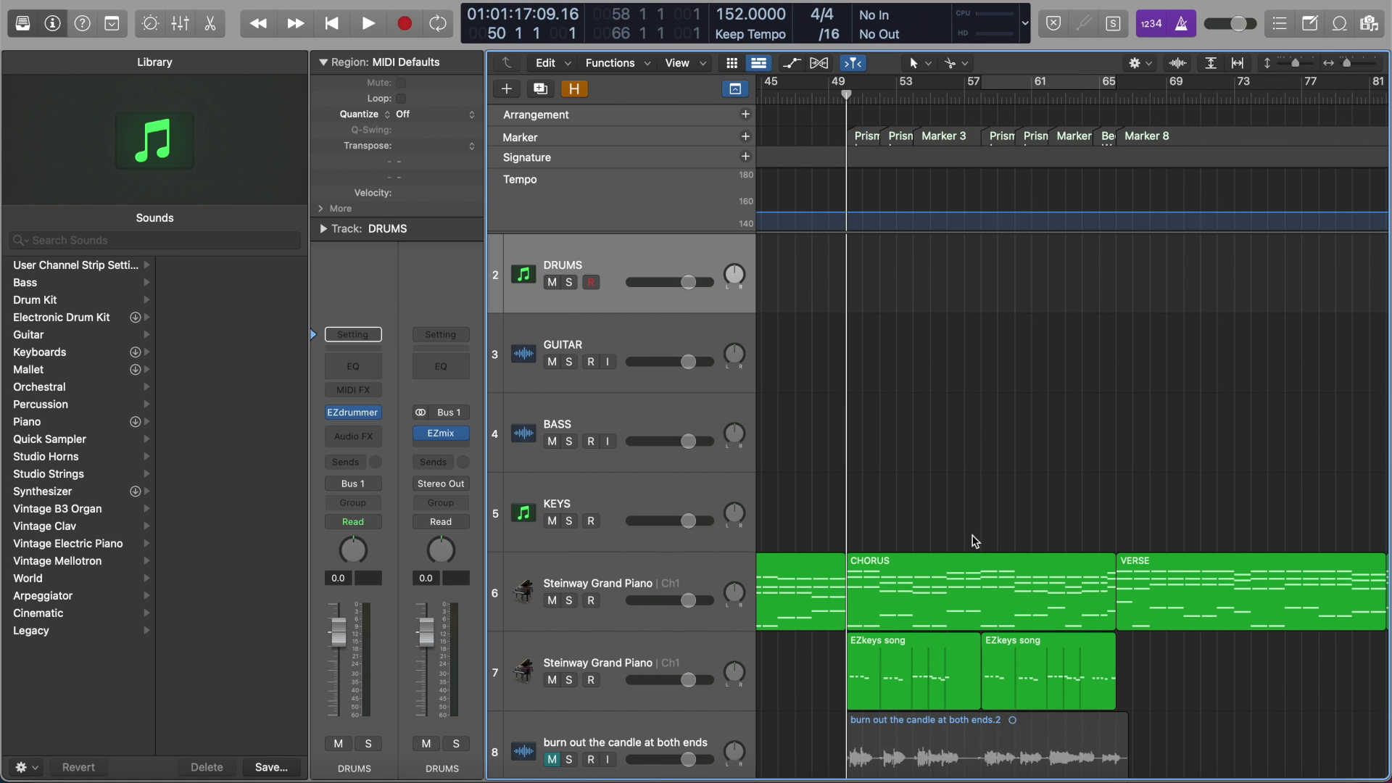
- Open EZdrummer on the DRUMS channel from the Mixer and preview the Pop on Fire Chorus Variation 04 groove
{"action": "key", "text": "x"}
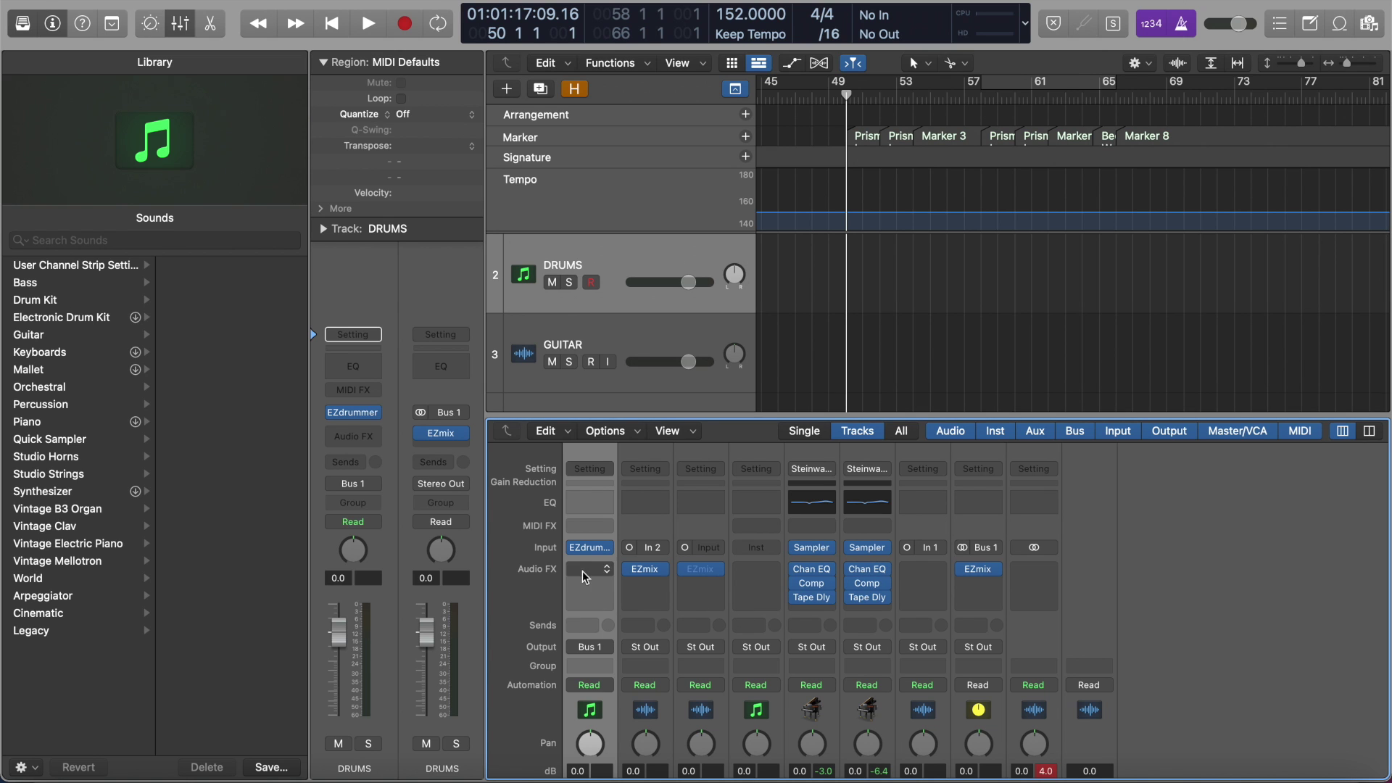
{"action": "mouse_move", "coordinate": [590, 553]}
{"action": "left_click", "coordinate": [591, 550]}
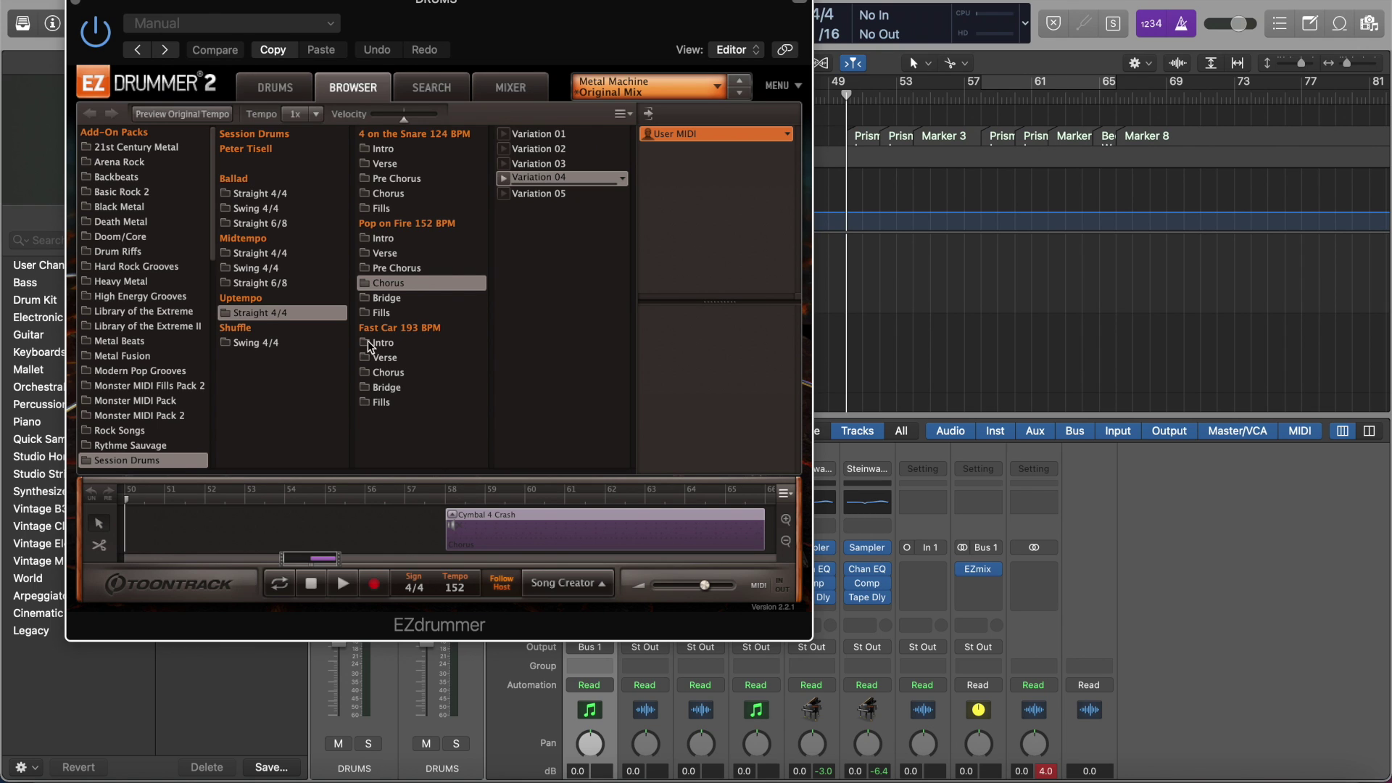
{"action": "left_click", "coordinate": [503, 178]}
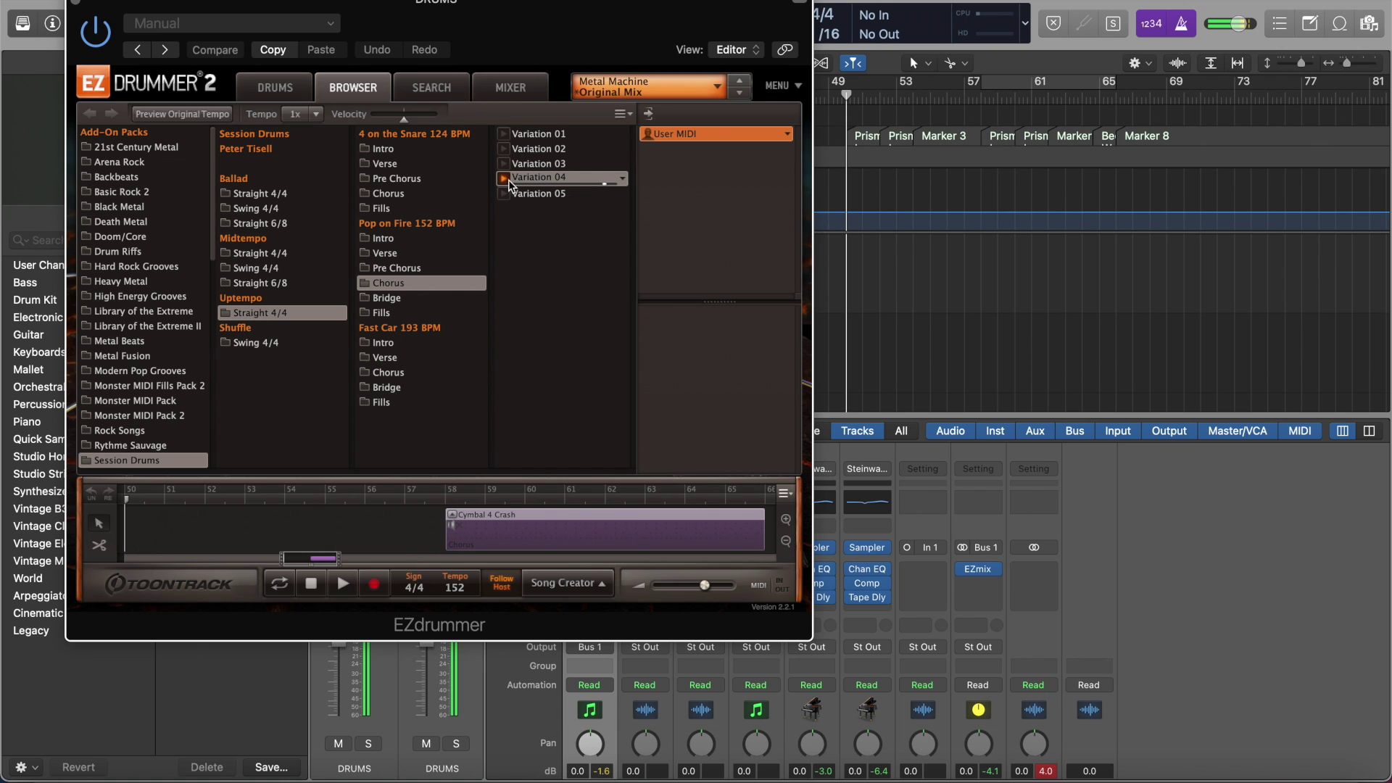
{"action": "left_click", "coordinate": [504, 180]}
- Drag Variation 04 onto the DRUMS track at bar 50 and play the song
{"action": "left_click_drag", "start_coordinate": [583, 61], "coordinate": [397, 113]}
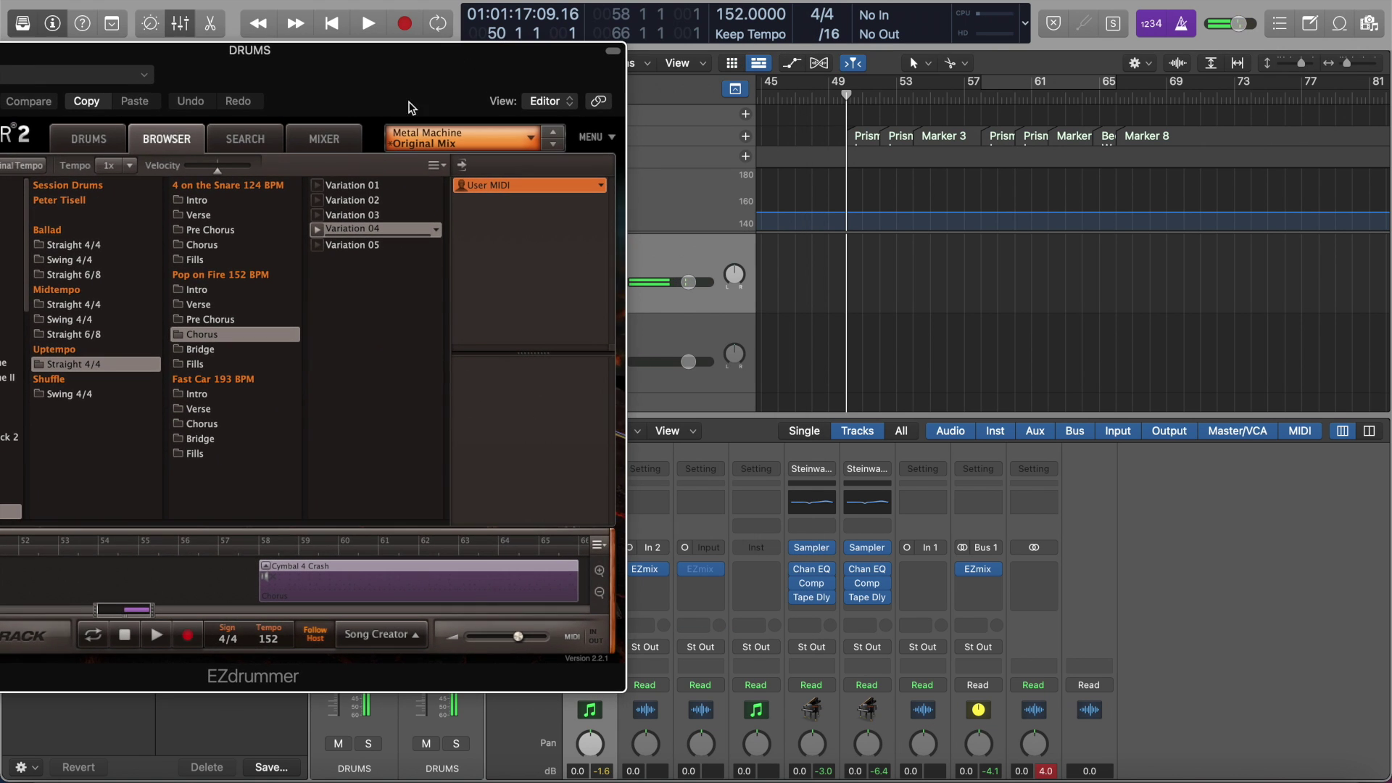
{"action": "left_click_drag", "start_coordinate": [382, 228], "coordinate": [845, 278]}
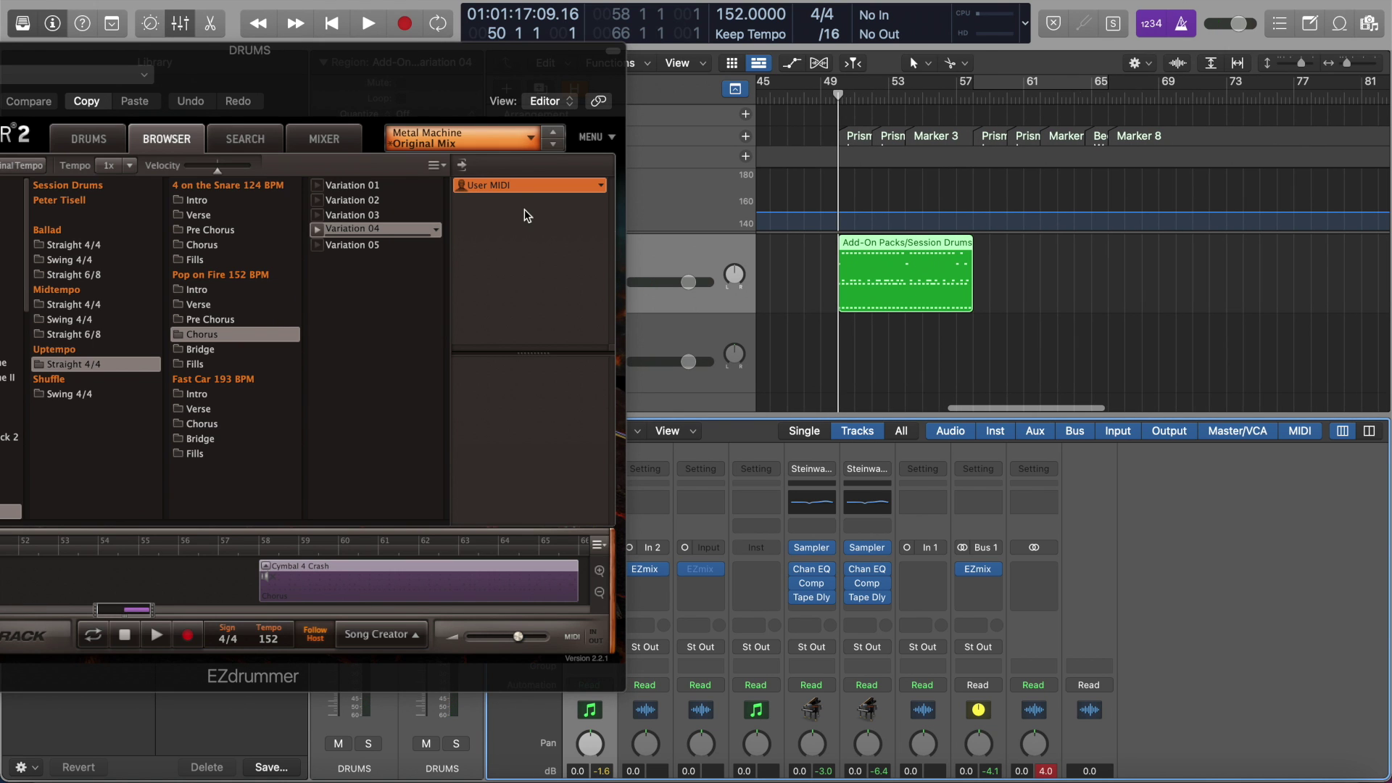
{"action": "left_click_drag", "start_coordinate": [507, 49], "coordinate": [5, 463]}
{"action": "key", "text": "space"}
- Listen to the new drum groove, then stop playback and close the Mixer
{"action": "scroll", "coordinate": [859, 359], "scroll_direction": "up", "scroll_amount": 3}
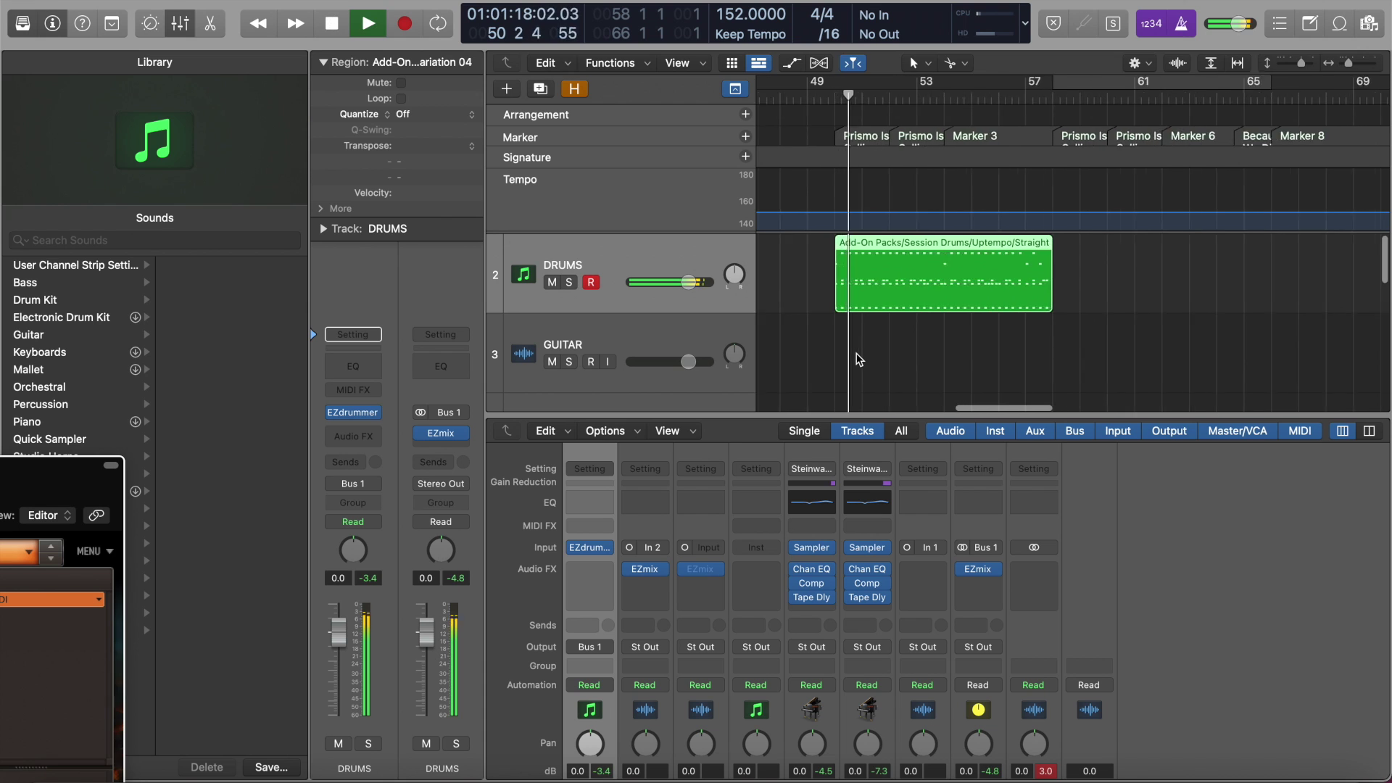
{"action": "scroll", "coordinate": [859, 359], "scroll_direction": "down", "scroll_amount": 2}
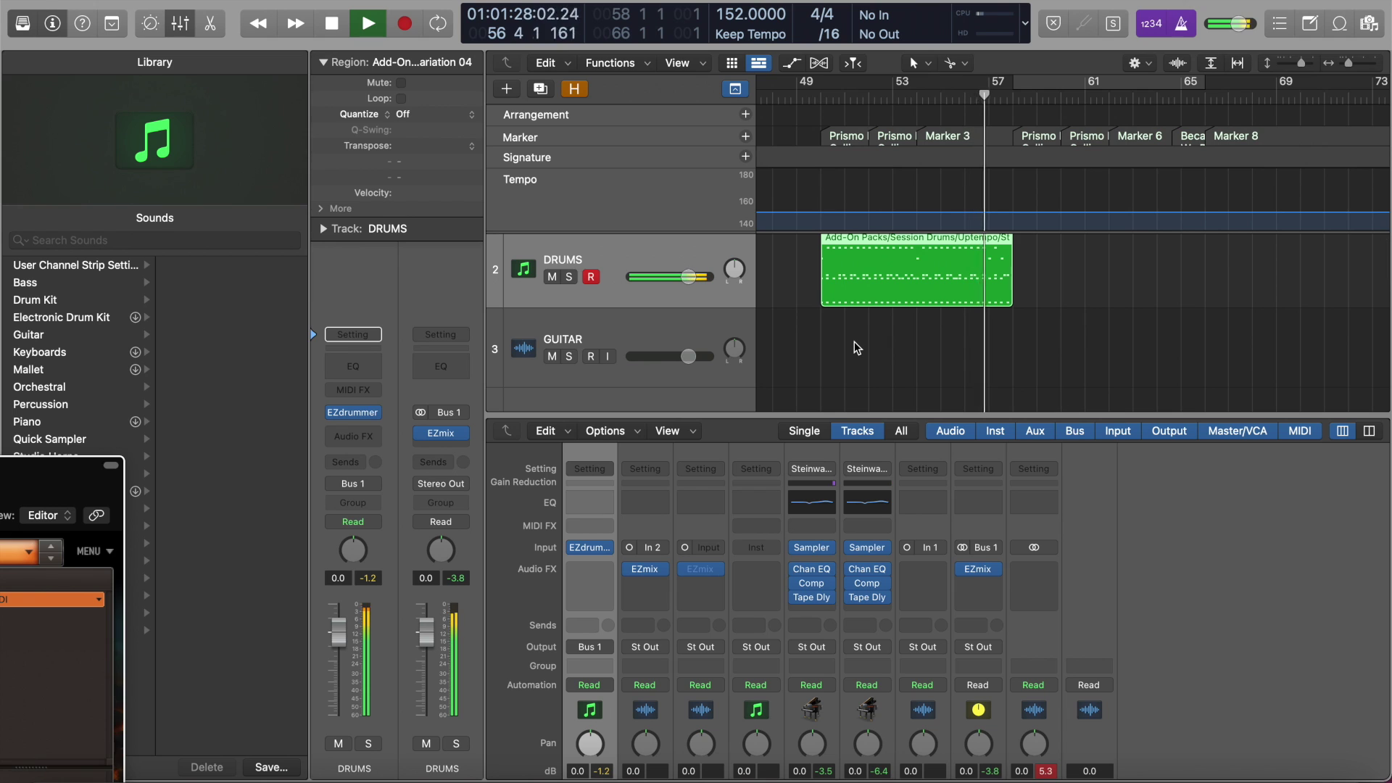
{"action": "key", "text": "space"}
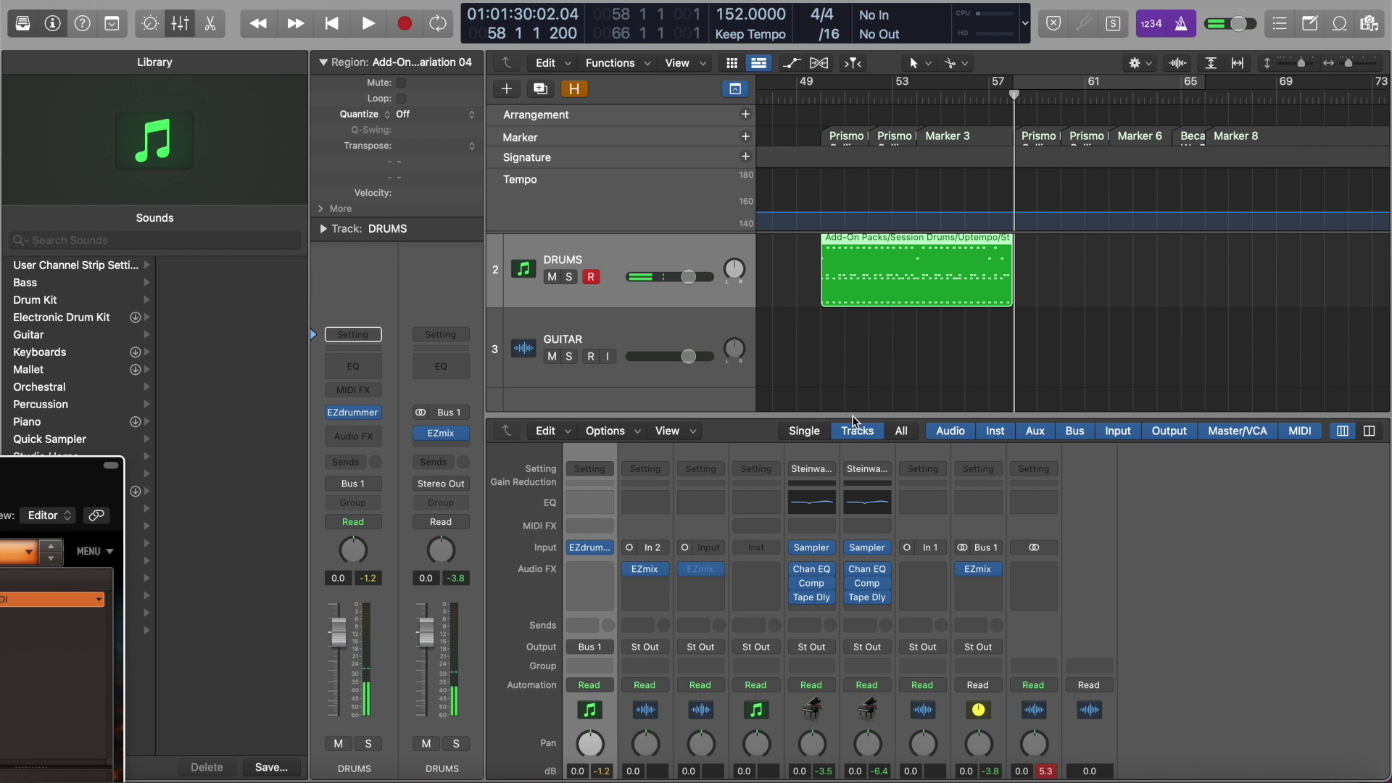
{"action": "key", "text": "x"}
- Select the new DRUMS region and set the cycle locators to its bars 50–58
{"action": "key", "text": "super+Right"}
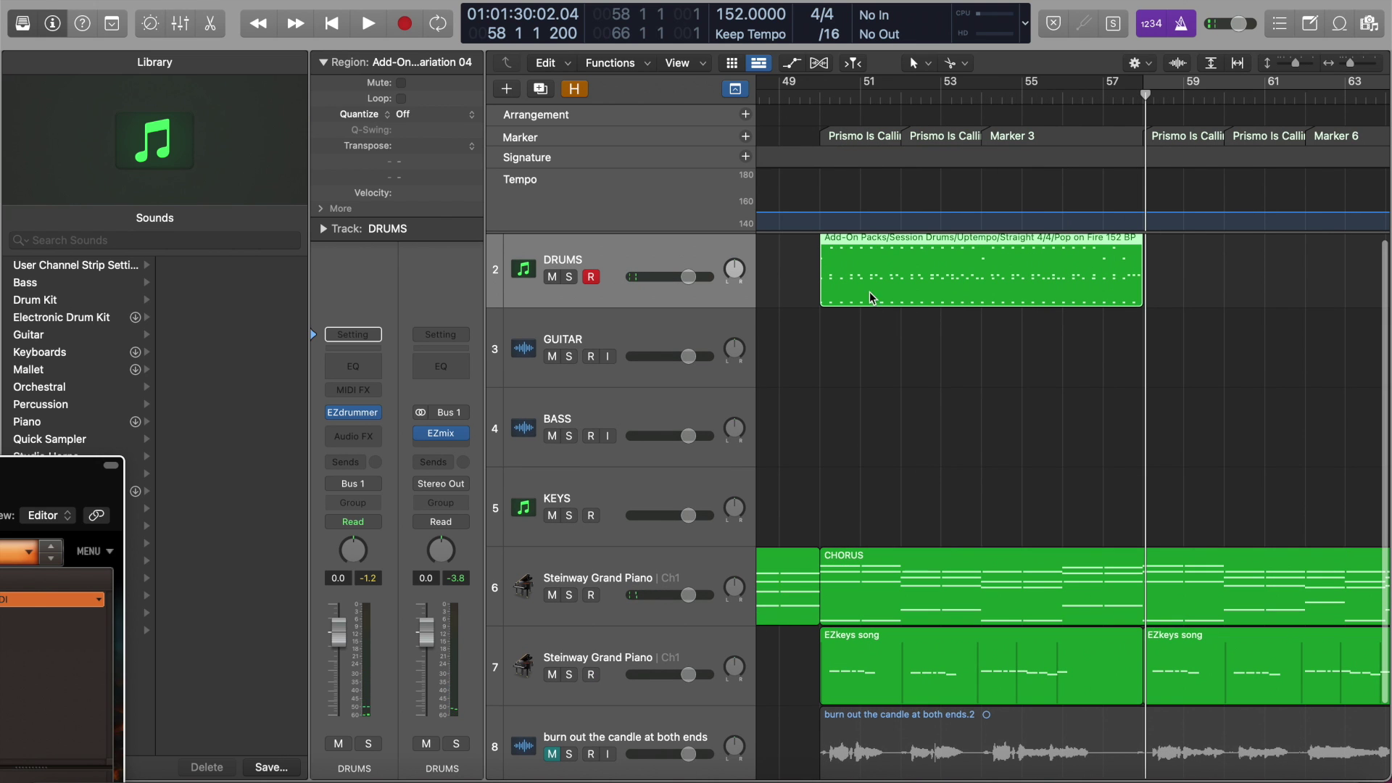
{"action": "left_click", "coordinate": [863, 369]}
{"action": "left_click", "coordinate": [994, 290]}
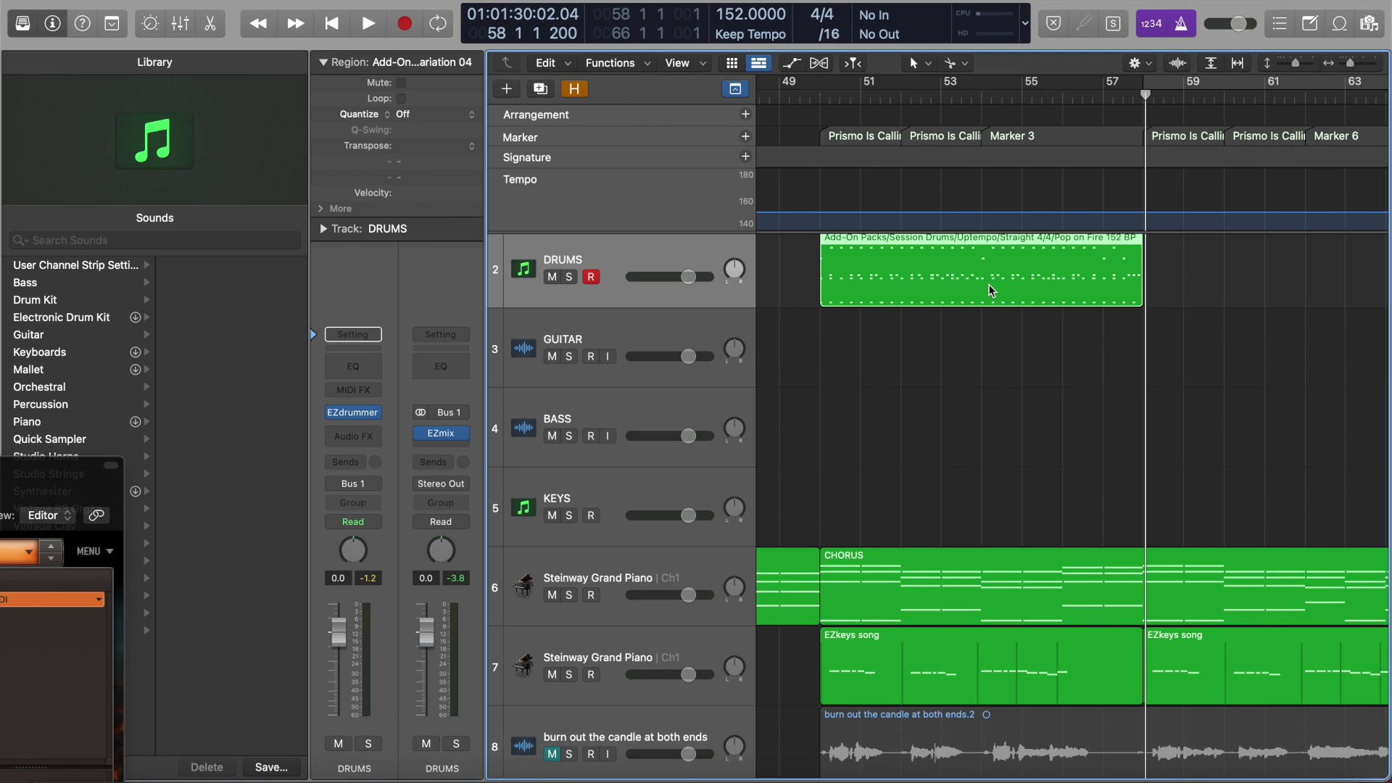
{"action": "key", "text": "super+u"}
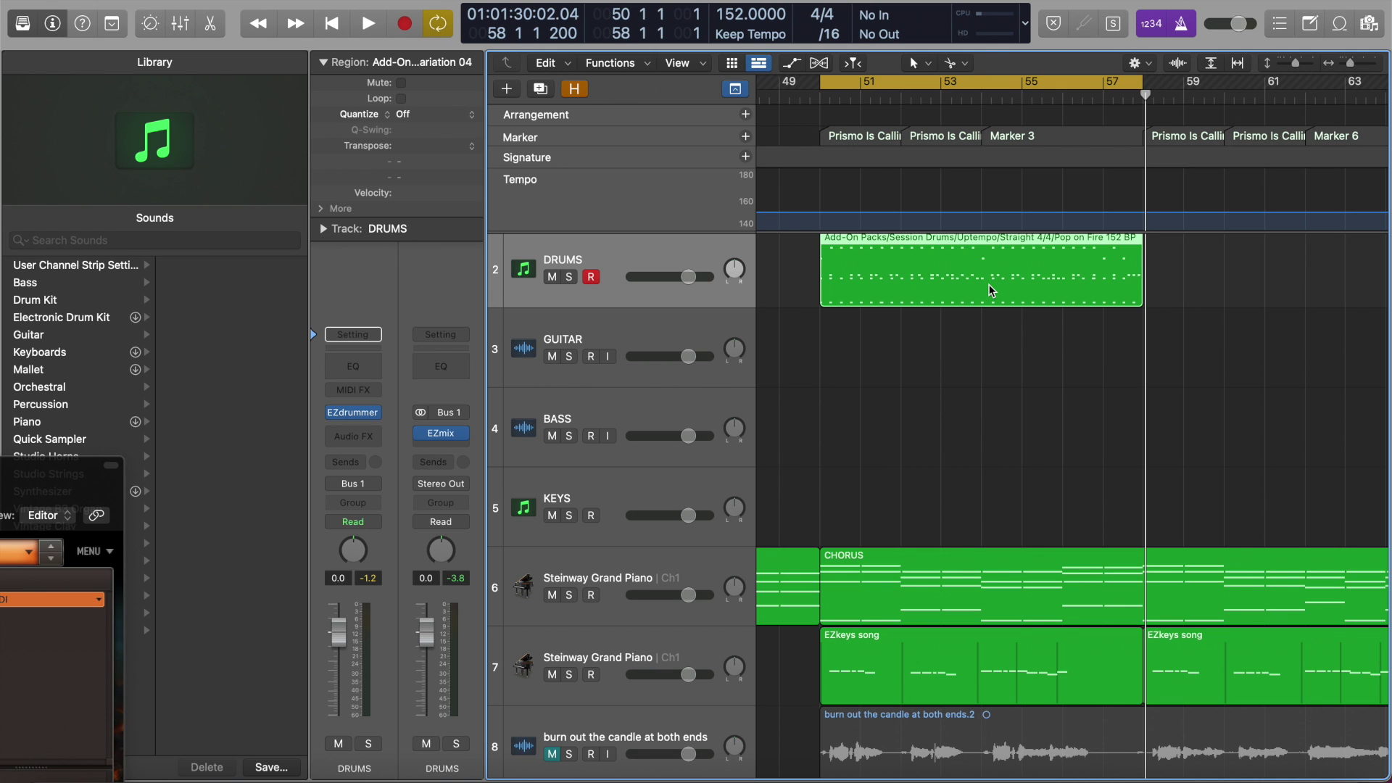
- Open the drum region in the Piano Roll and add C1 kick notes near bar 51
{"action": "double_click", "coordinate": [912, 284]}
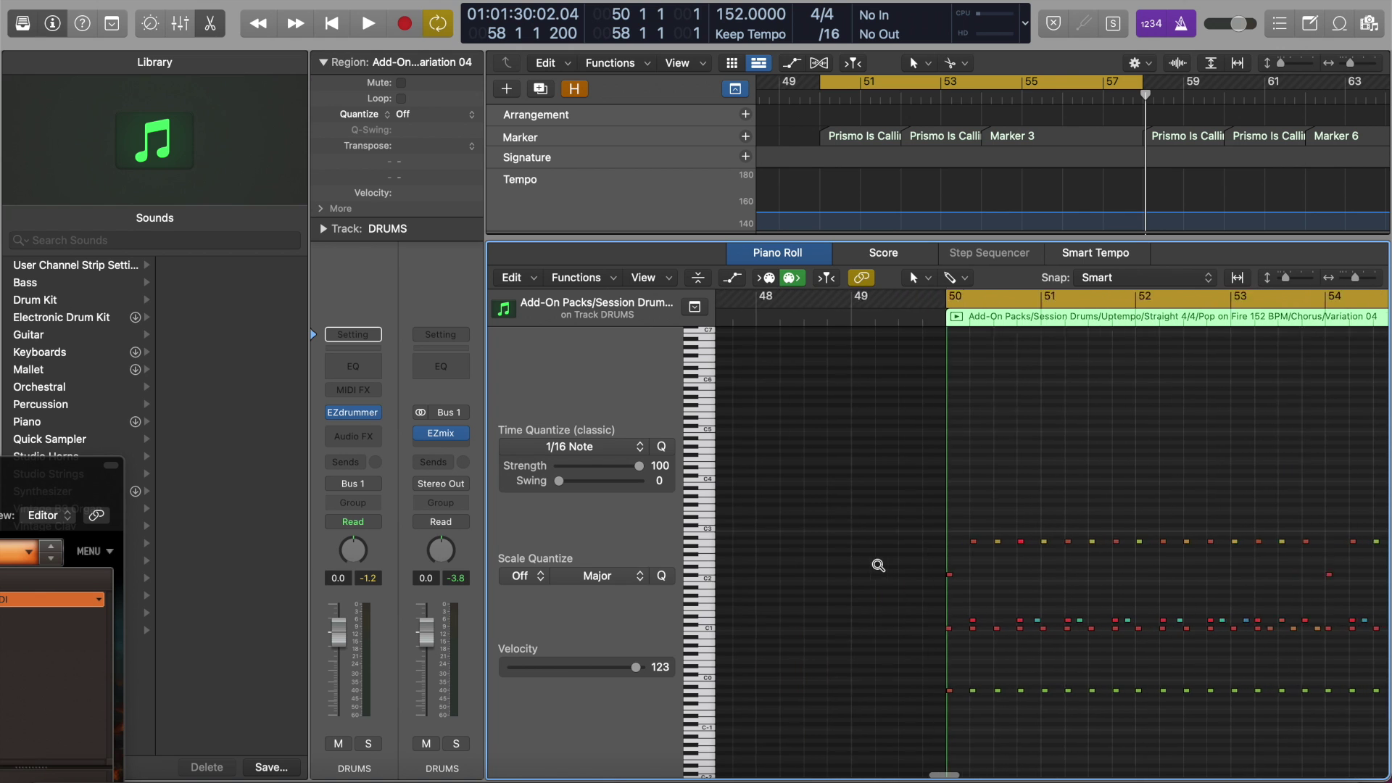
{"action": "scroll", "coordinate": [878, 565], "scroll_direction": "up", "scroll_amount": 5}
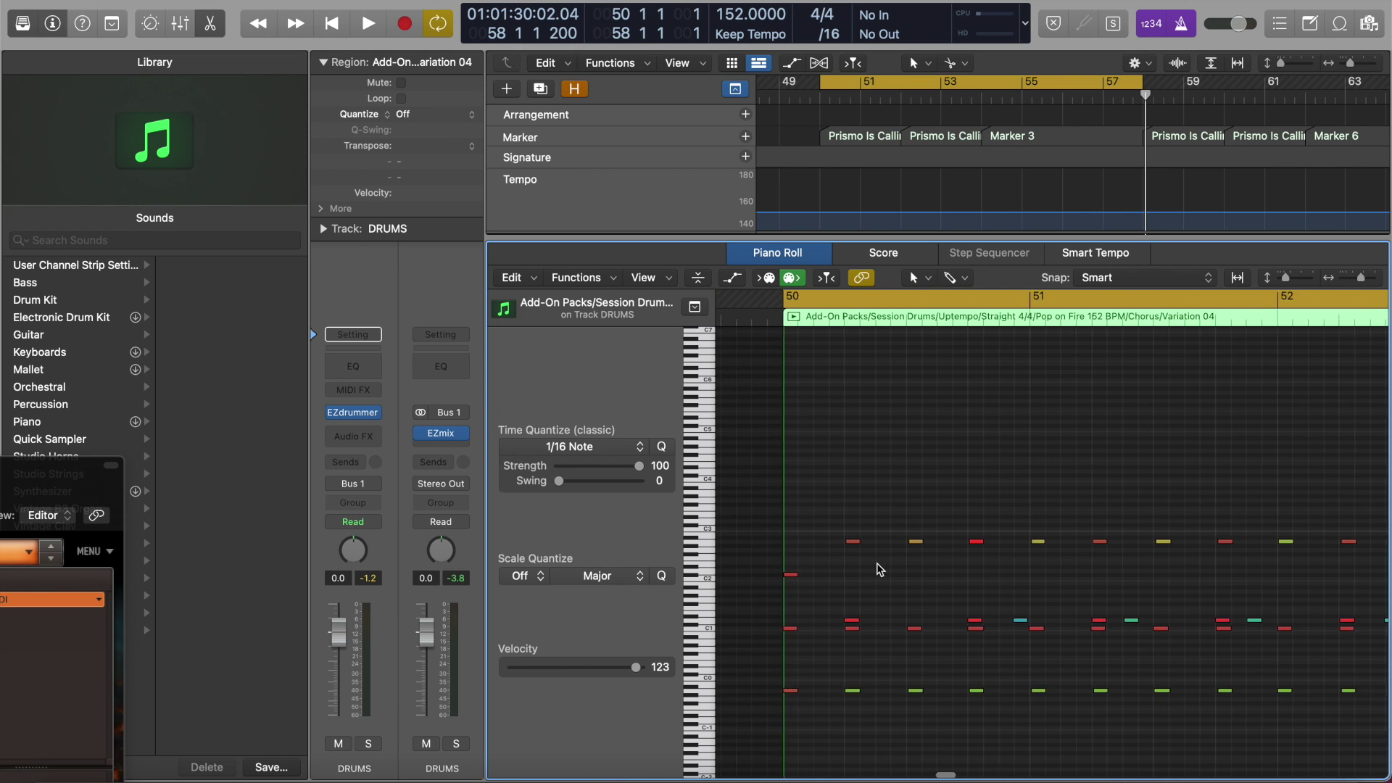
{"action": "scroll", "coordinate": [876, 562], "scroll_direction": "left", "scroll_amount": 2}
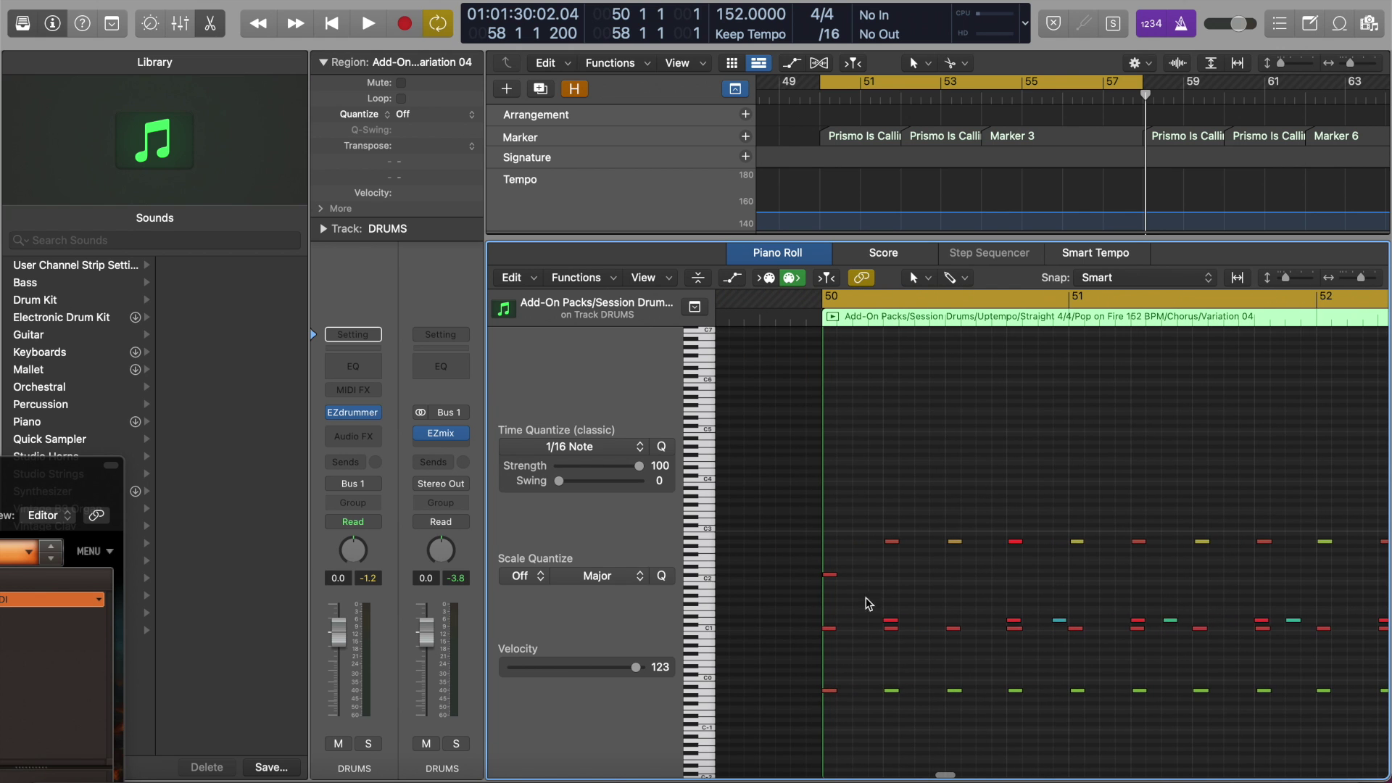
{"action": "left_click", "coordinate": [956, 544]}
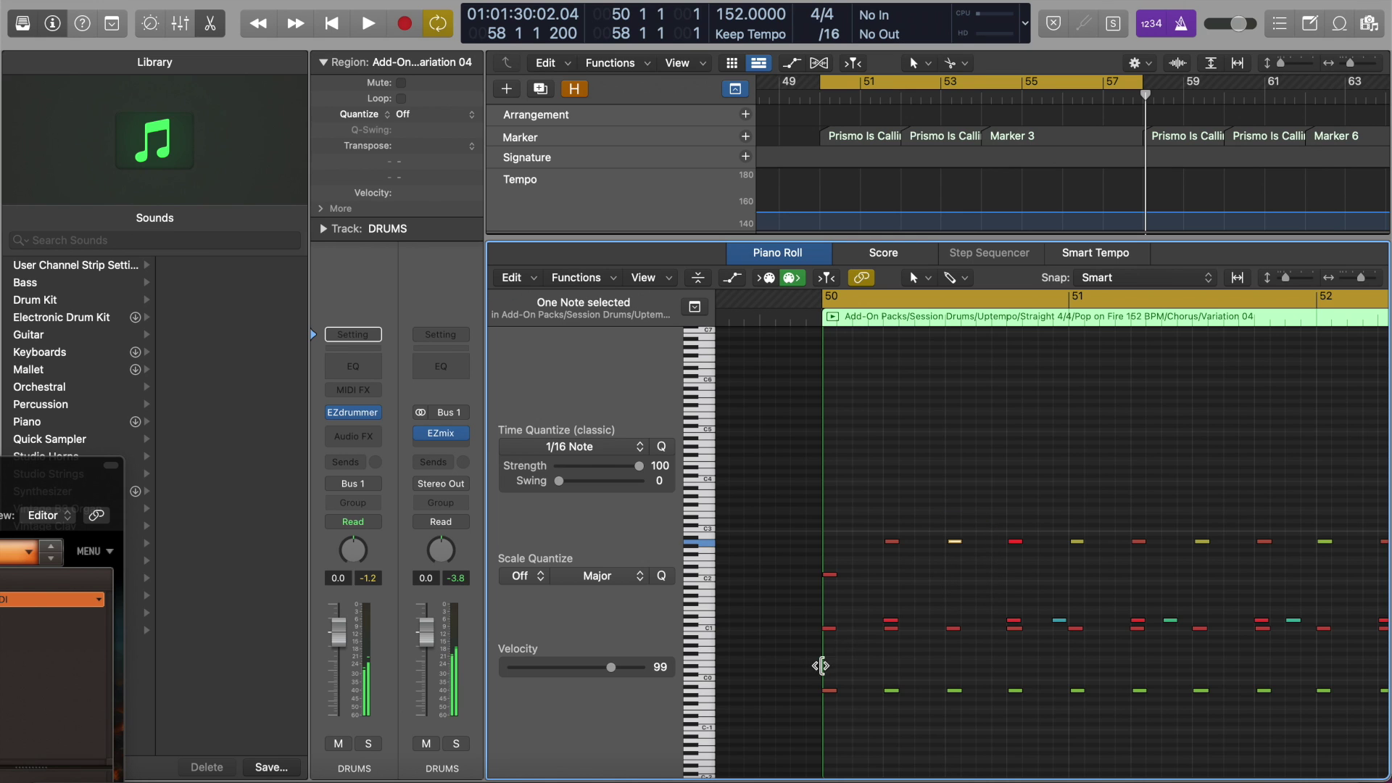
{"action": "left_click", "coordinate": [858, 629]}
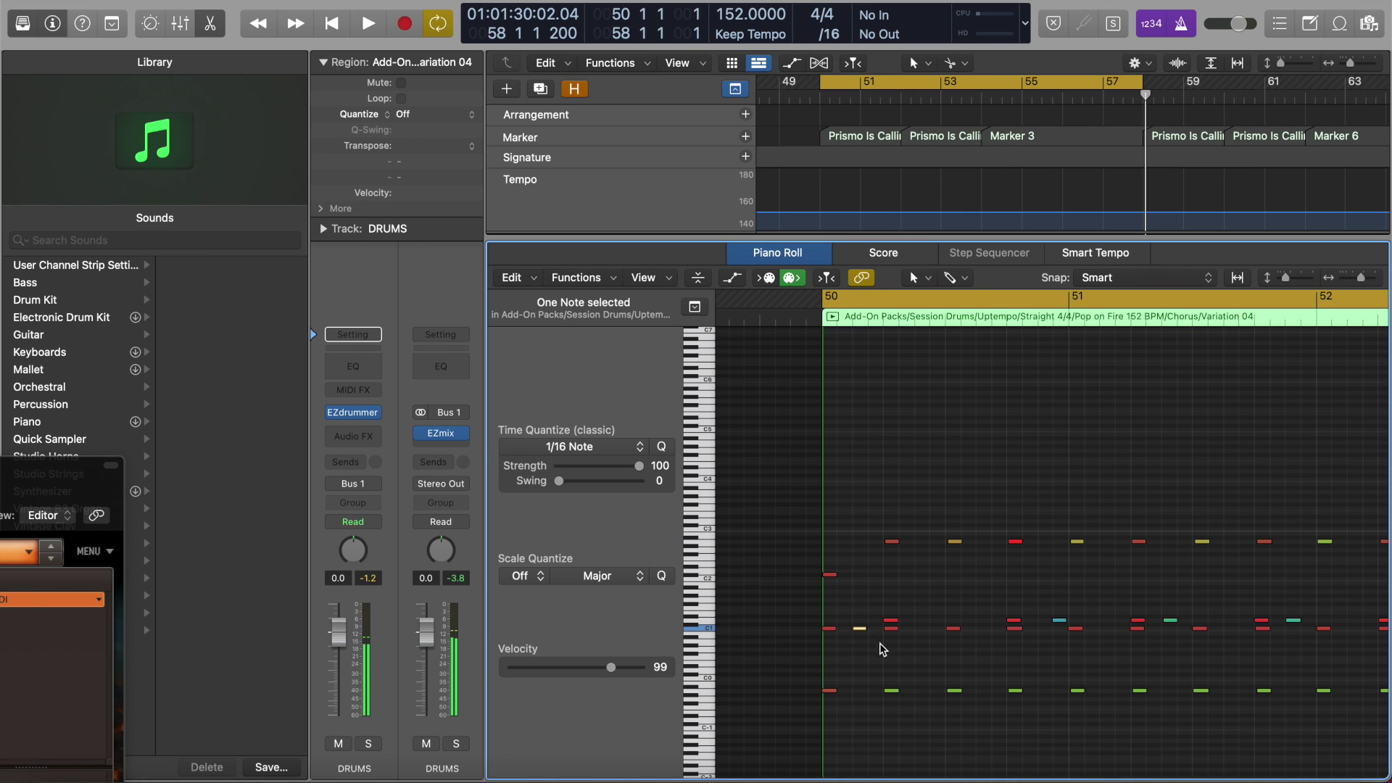
{"action": "scroll", "coordinate": [967, 492], "scroll_direction": "right", "scroll_amount": 1}
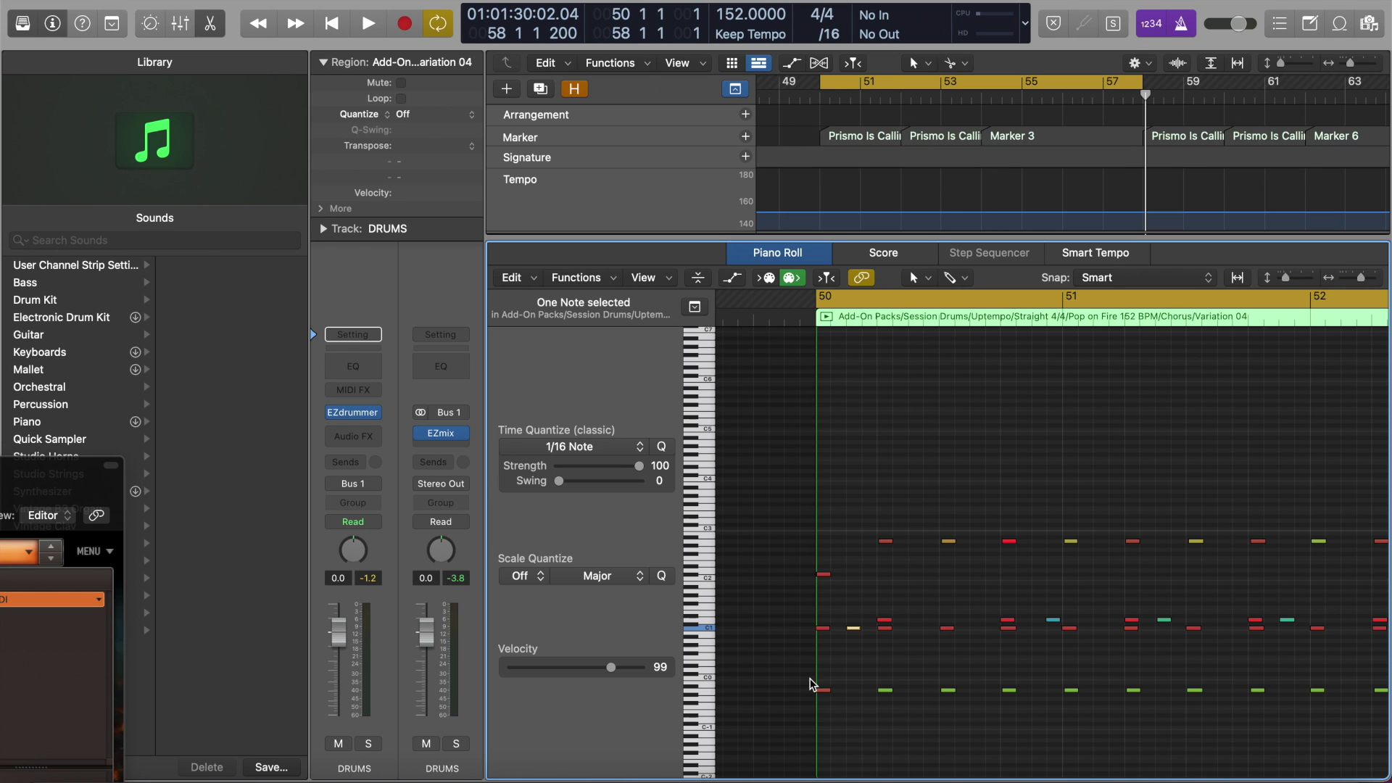
{"action": "left_click", "coordinate": [851, 629]}
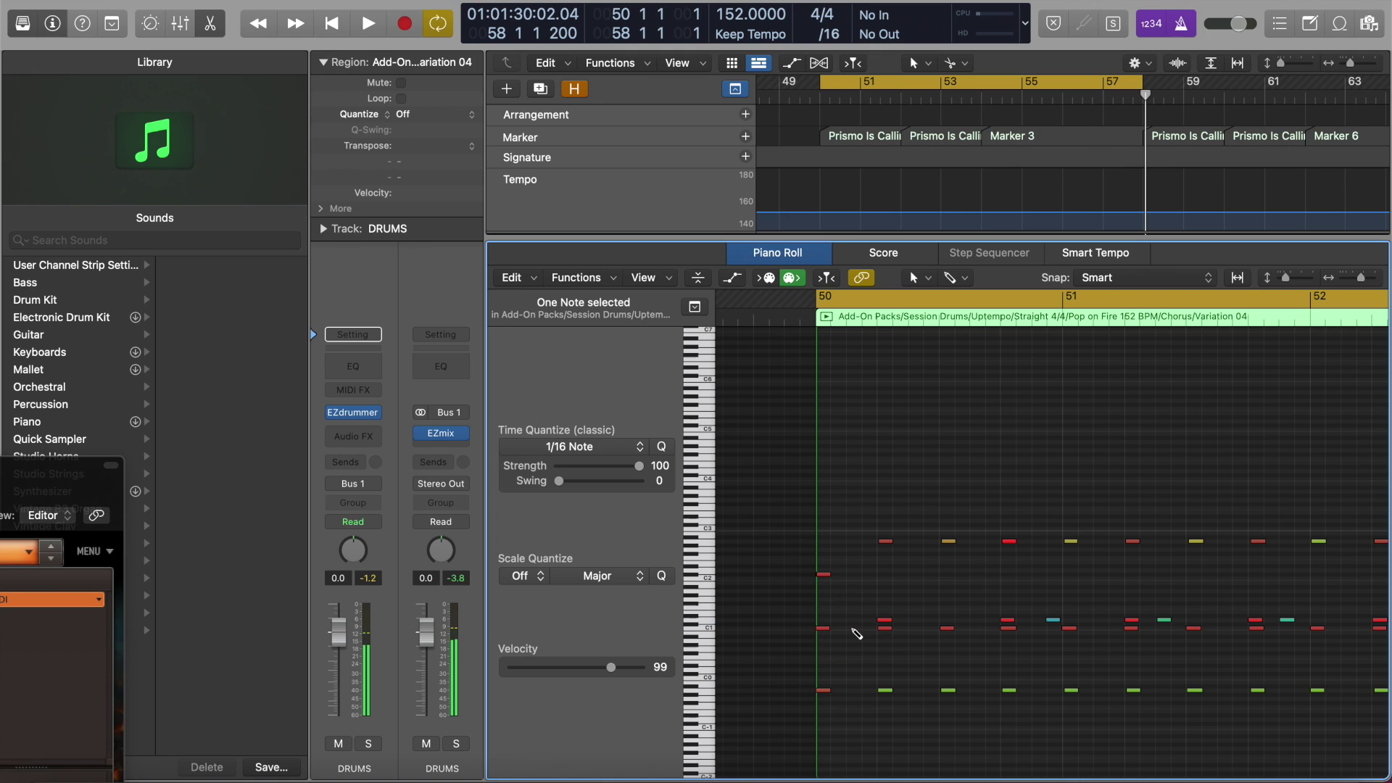
{"action": "left_click", "coordinate": [855, 629]}
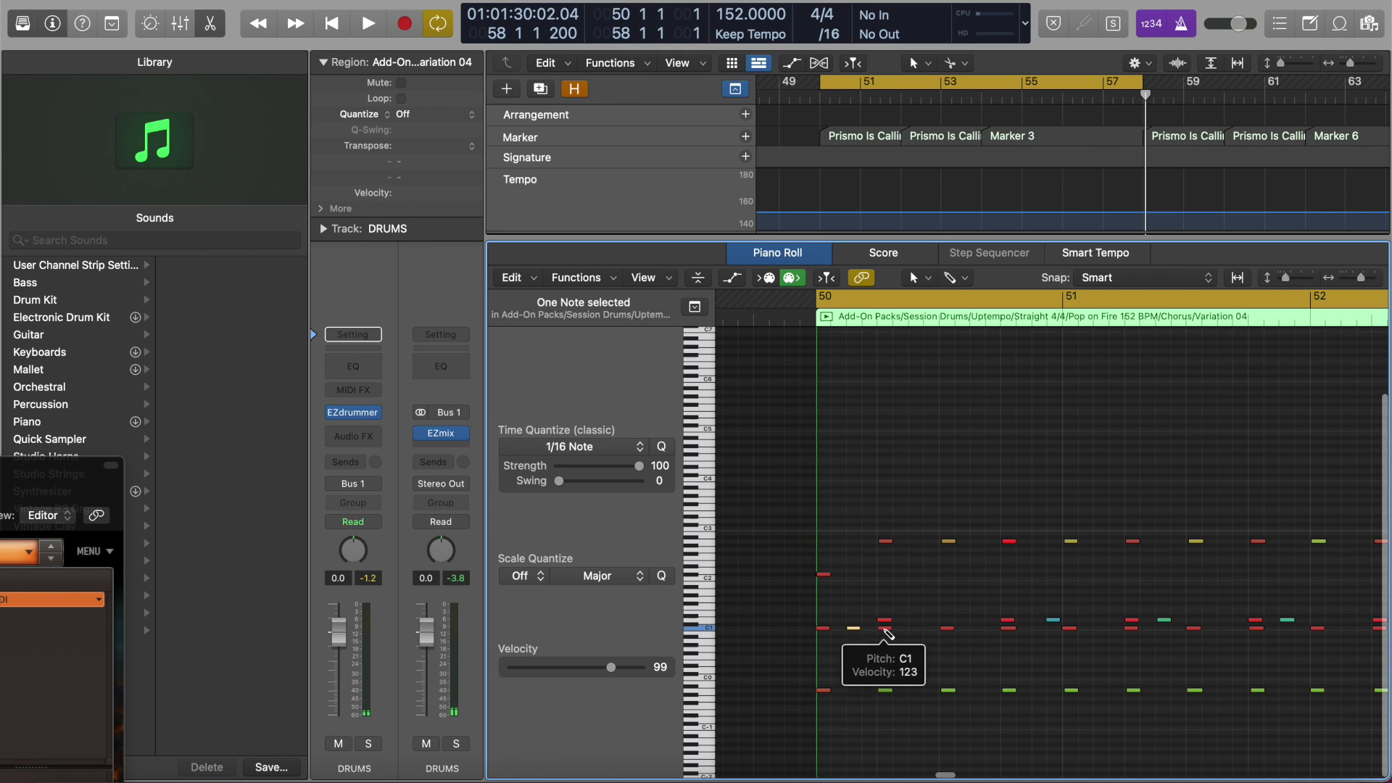
- Select the beat-2 kick and audition the opening beats from bar 50 several times
{"action": "left_click", "coordinate": [886, 629]}
{"action": "scroll", "coordinate": [884, 631], "scroll_direction": "down", "scroll_amount": 3}
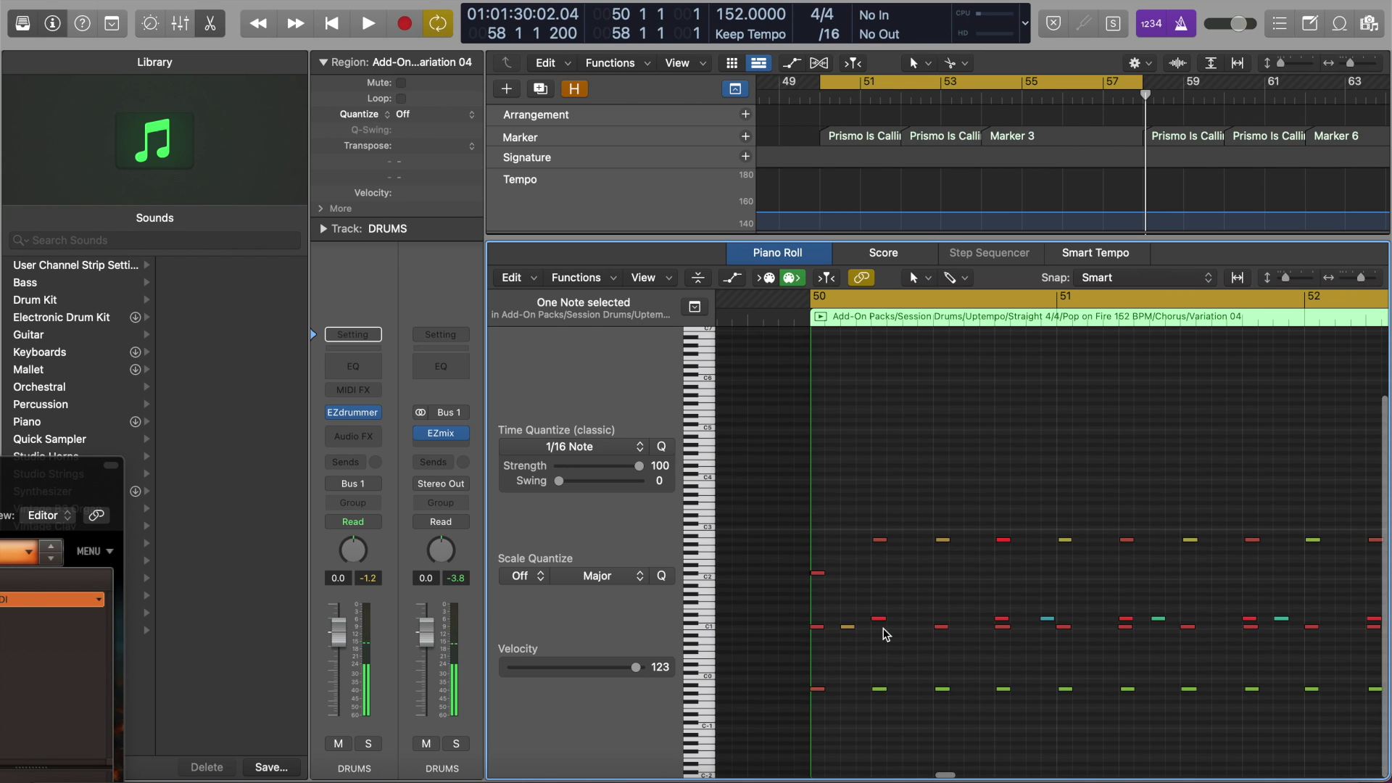
{"action": "scroll", "coordinate": [885, 630], "scroll_direction": "down", "scroll_amount": 2}
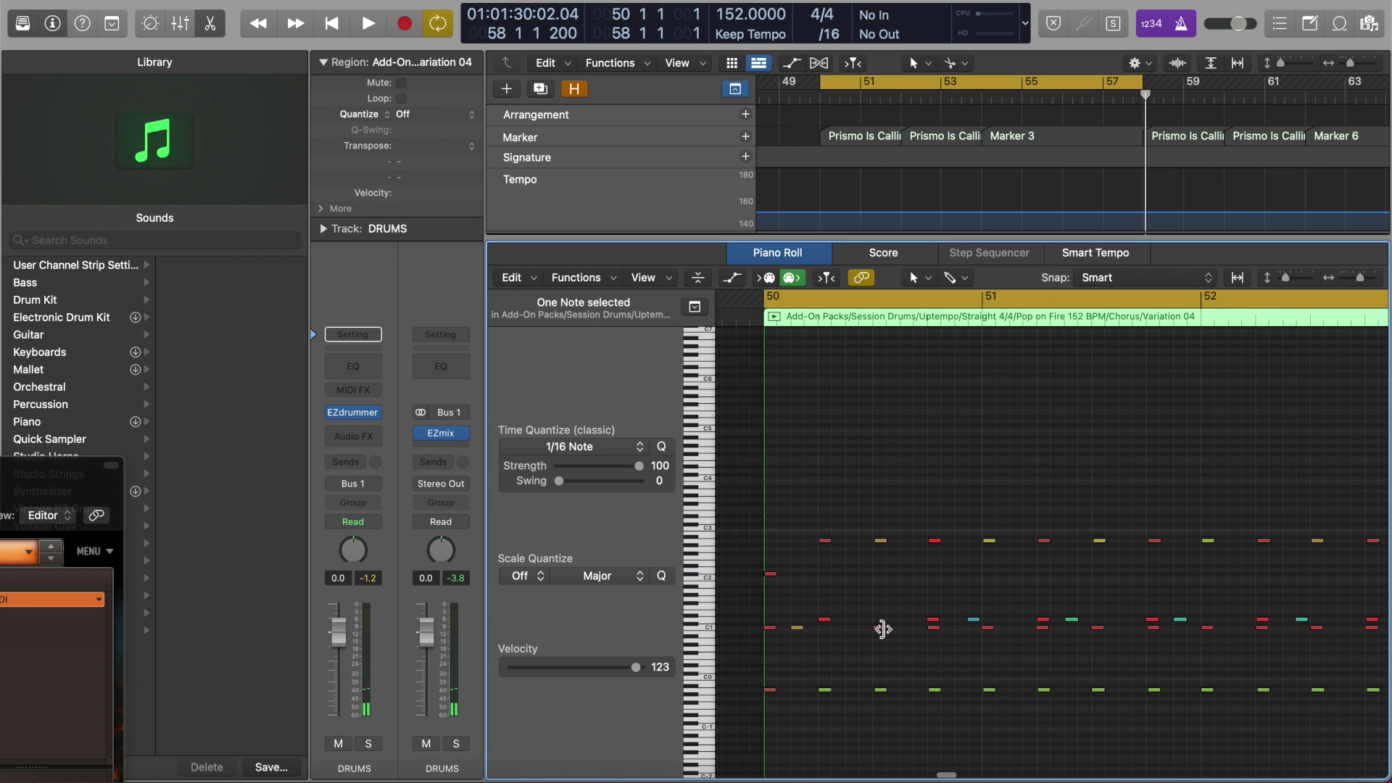
{"action": "scroll", "coordinate": [883, 629], "scroll_direction": "down", "scroll_amount": 2}
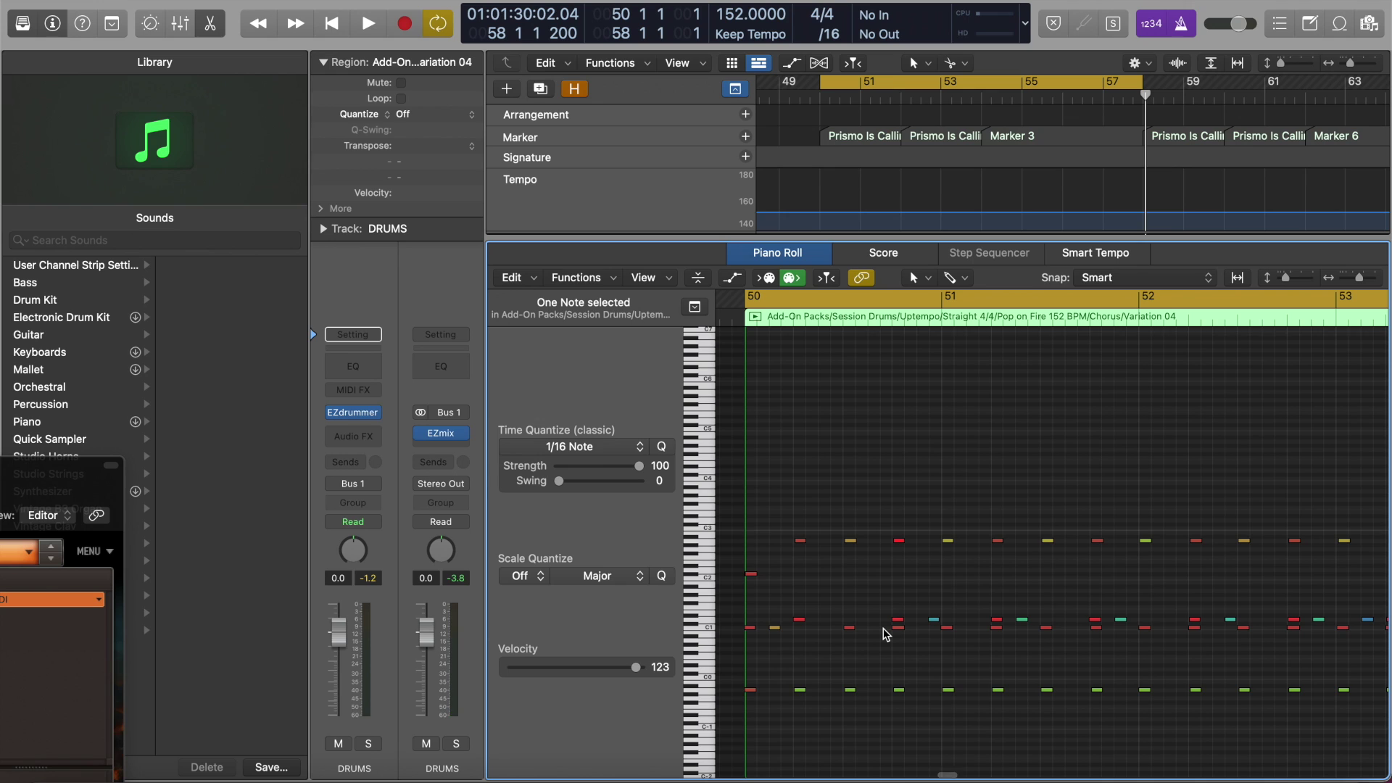
{"action": "scroll", "coordinate": [881, 632], "scroll_direction": "right", "scroll_amount": 1}
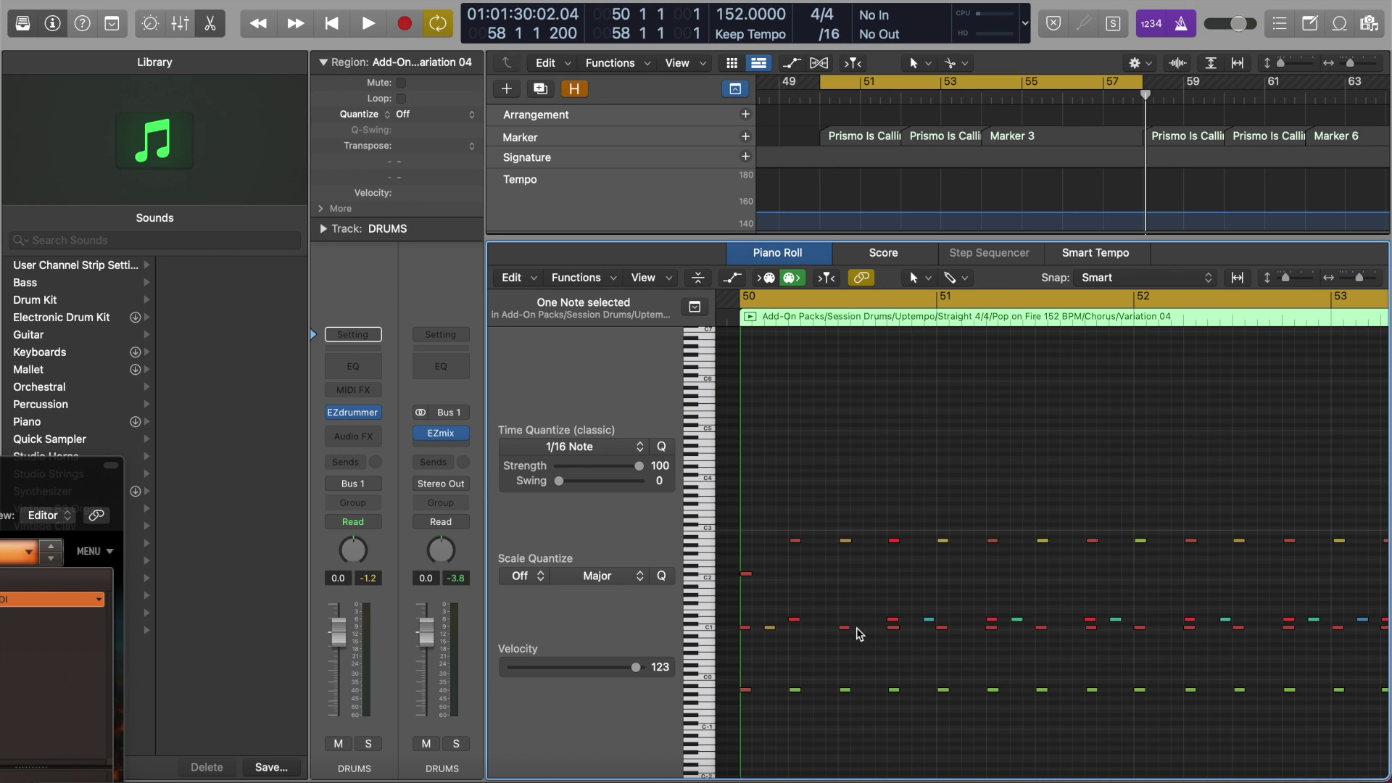
{"action": "key", "text": "space"}
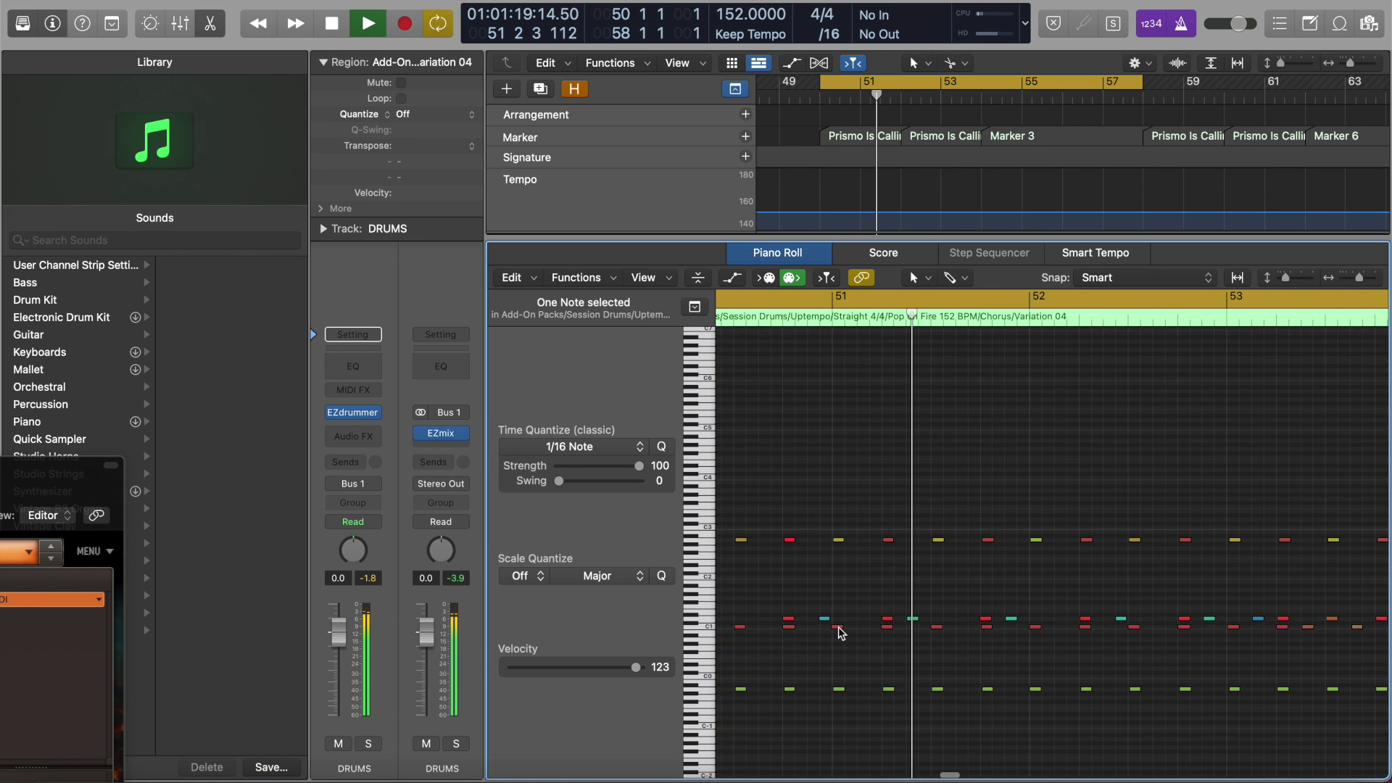
{"action": "key", "text": "space"}
{"action": "scroll", "coordinate": [912, 638], "scroll_direction": "left", "scroll_amount": 3}
{"action": "key", "text": "space"}
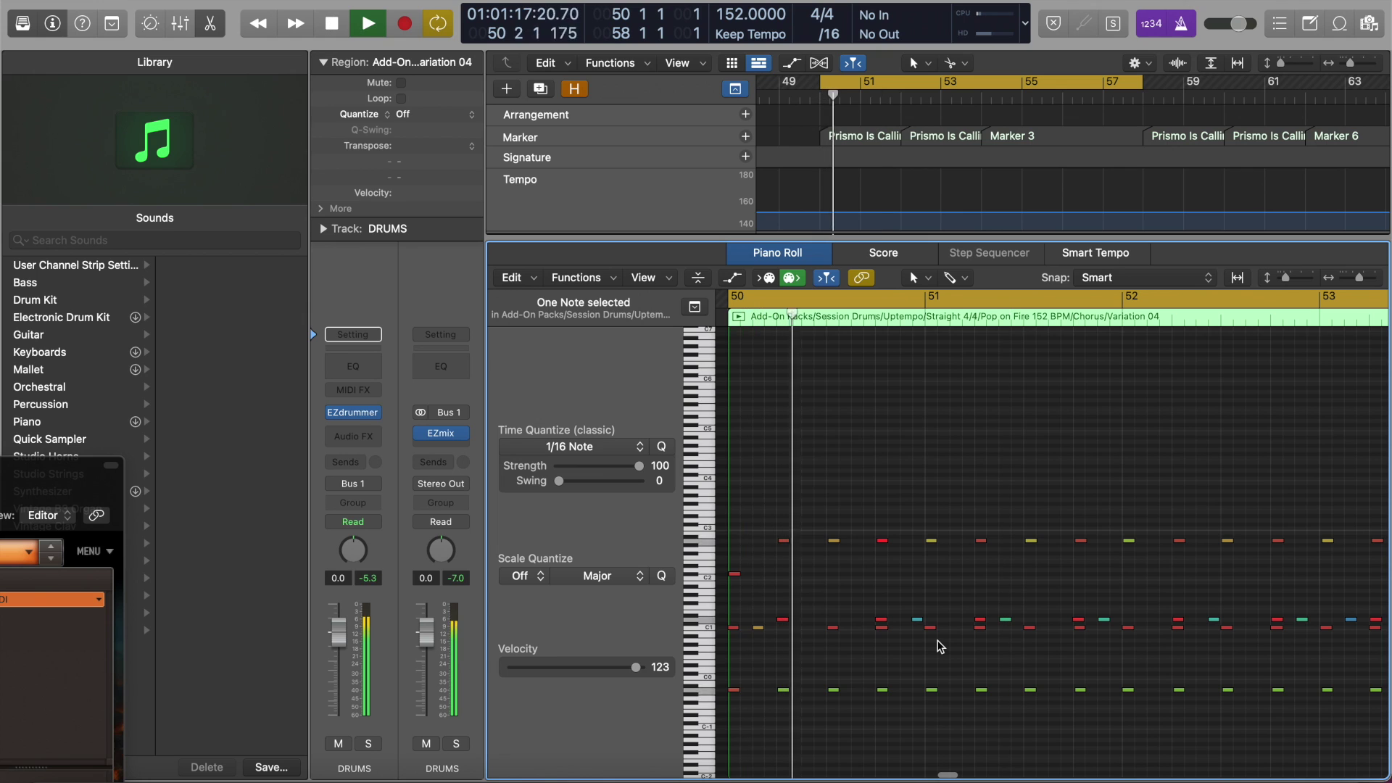
{"action": "key", "text": "space"}
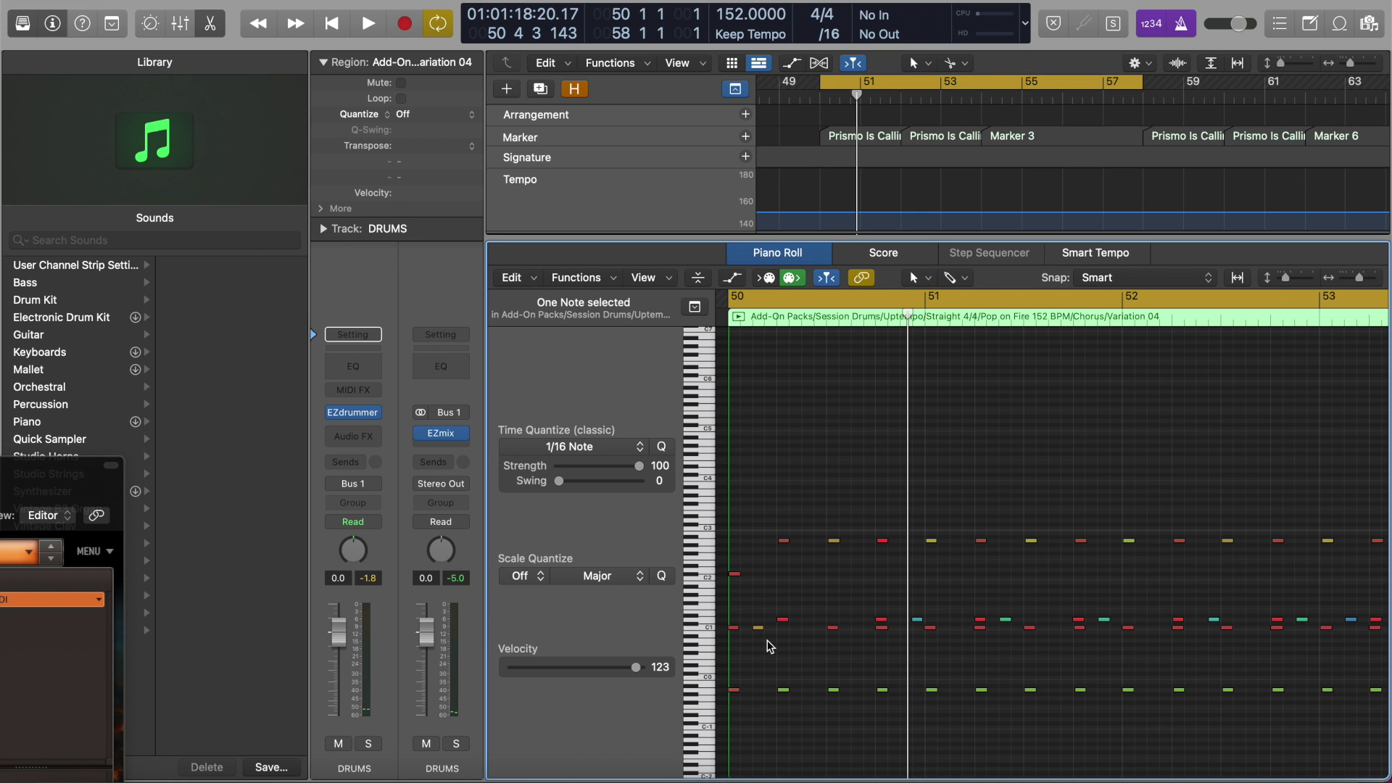
{"action": "key", "text": "space"}
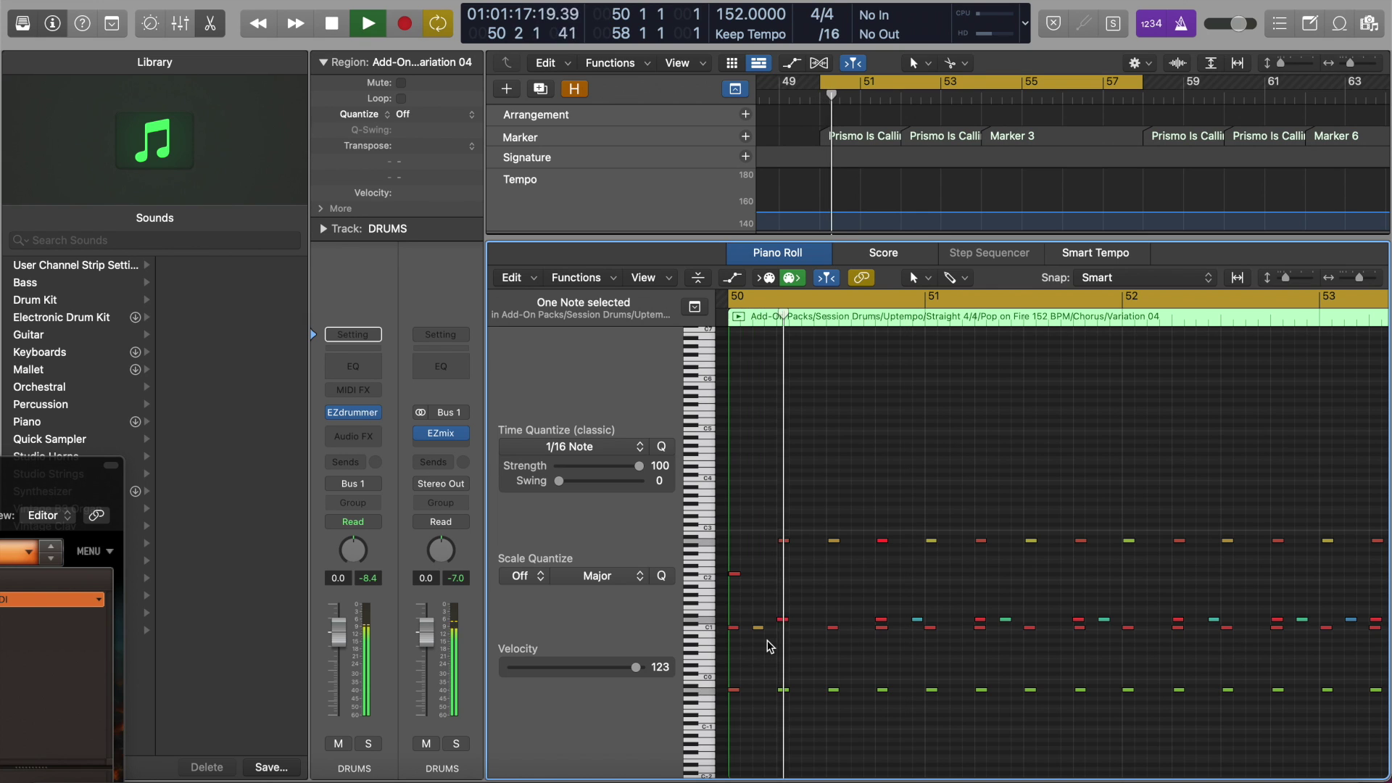
{"action": "key", "text": "space"}
- Shift the bar 51 kick slightly earlier, add a new C1 kick, and delete another
{"action": "key", "text": "super+Right"}
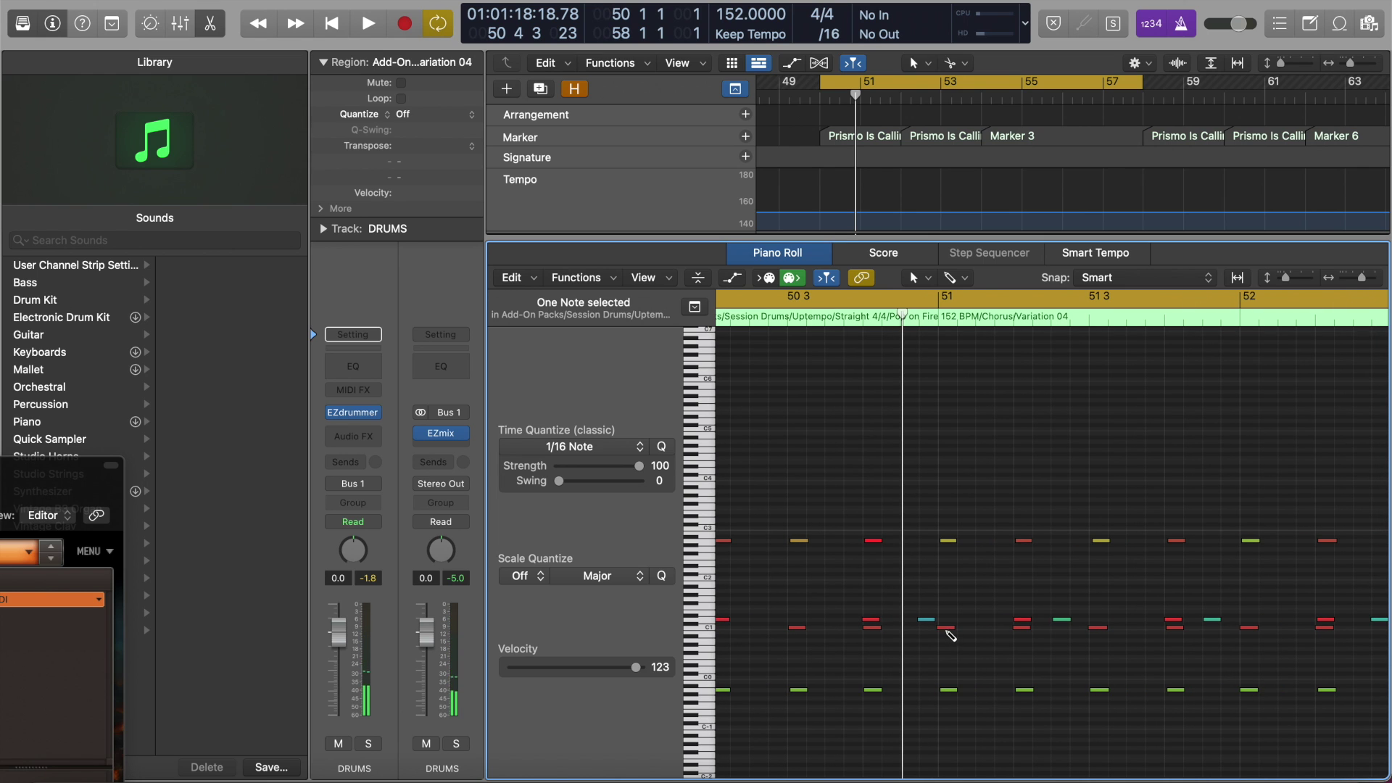
{"action": "left_click_drag", "start_coordinate": [946, 629], "coordinate": [908, 629]}
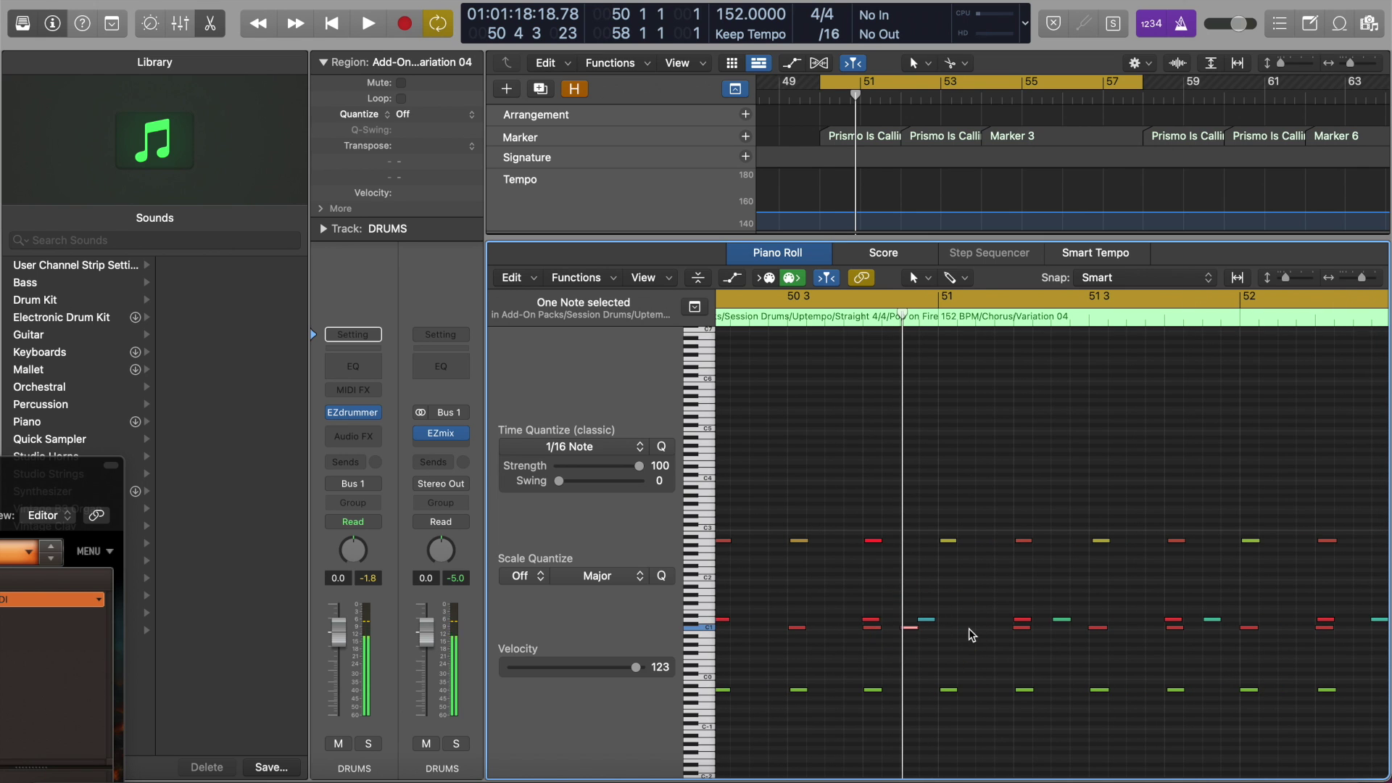
{"action": "key", "text": "space"}
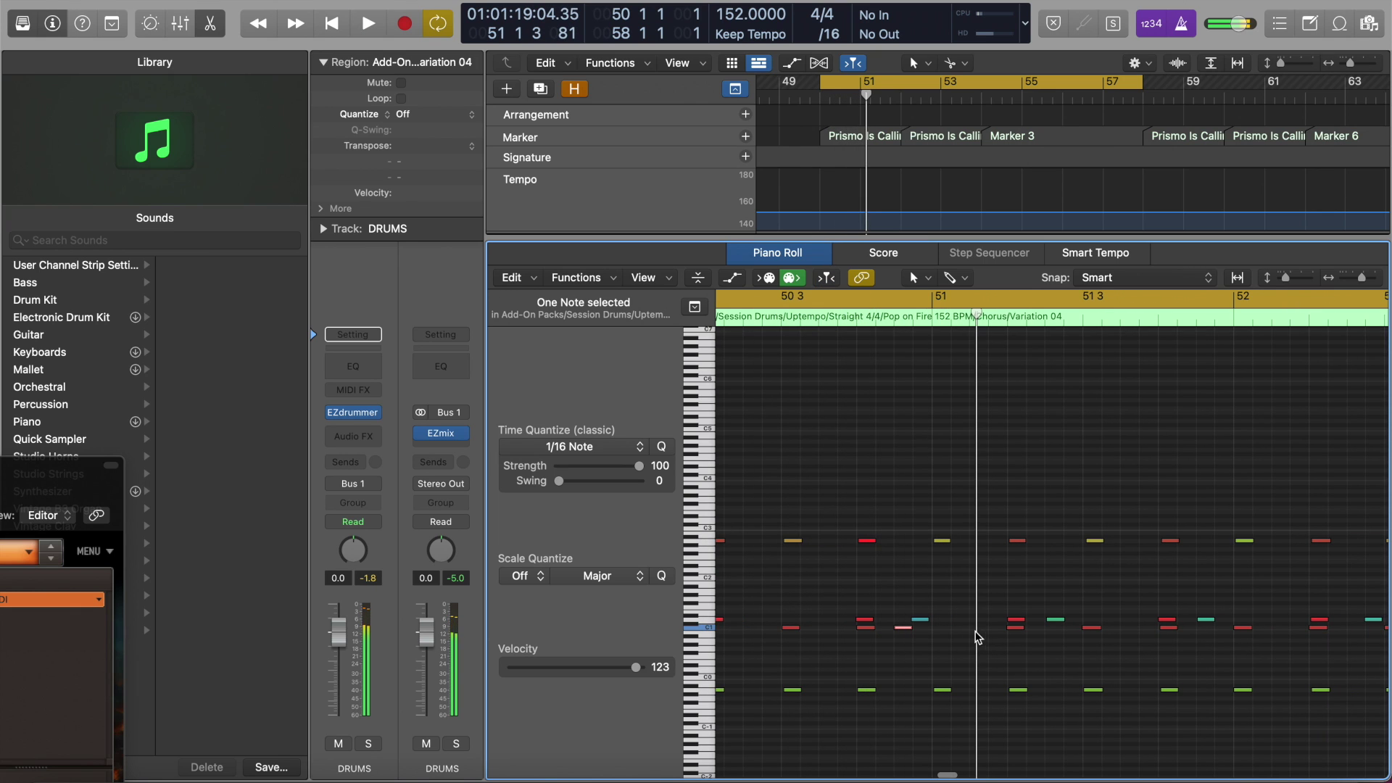
{"action": "left_click", "coordinate": [977, 628]}
{"action": "key", "text": "super+Left"}
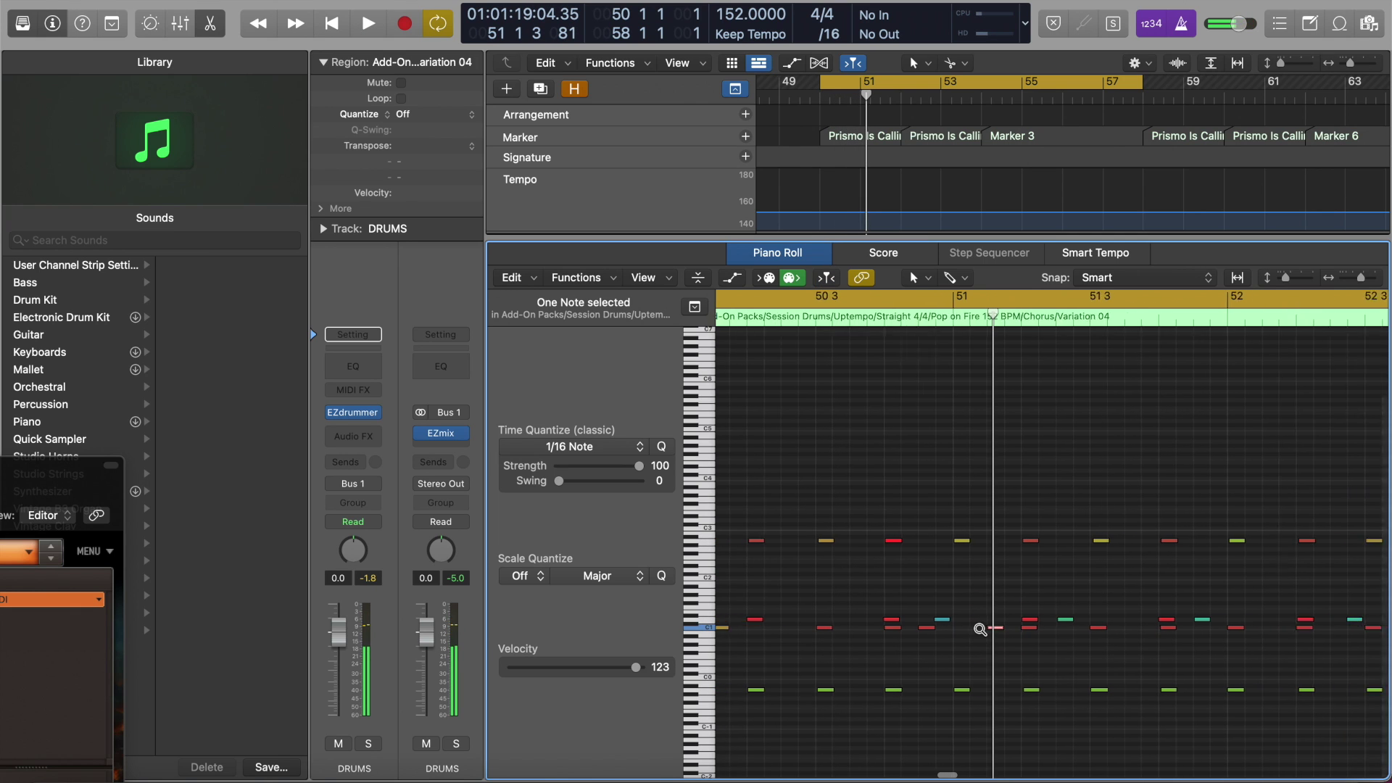
{"action": "left_click", "coordinate": [991, 636]}
{"action": "scroll", "coordinate": [989, 647], "scroll_direction": "left", "scroll_amount": 2}
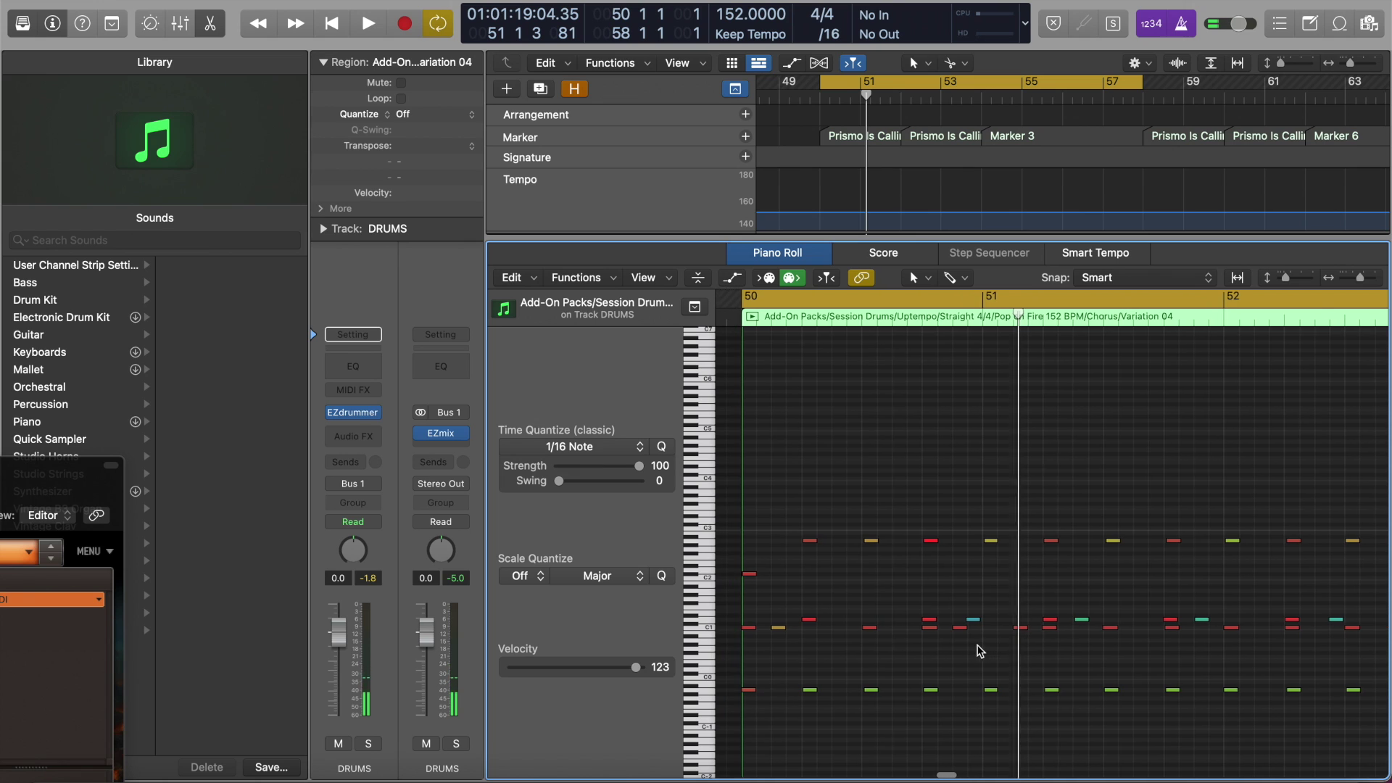
{"action": "double_click", "coordinate": [1022, 629]}
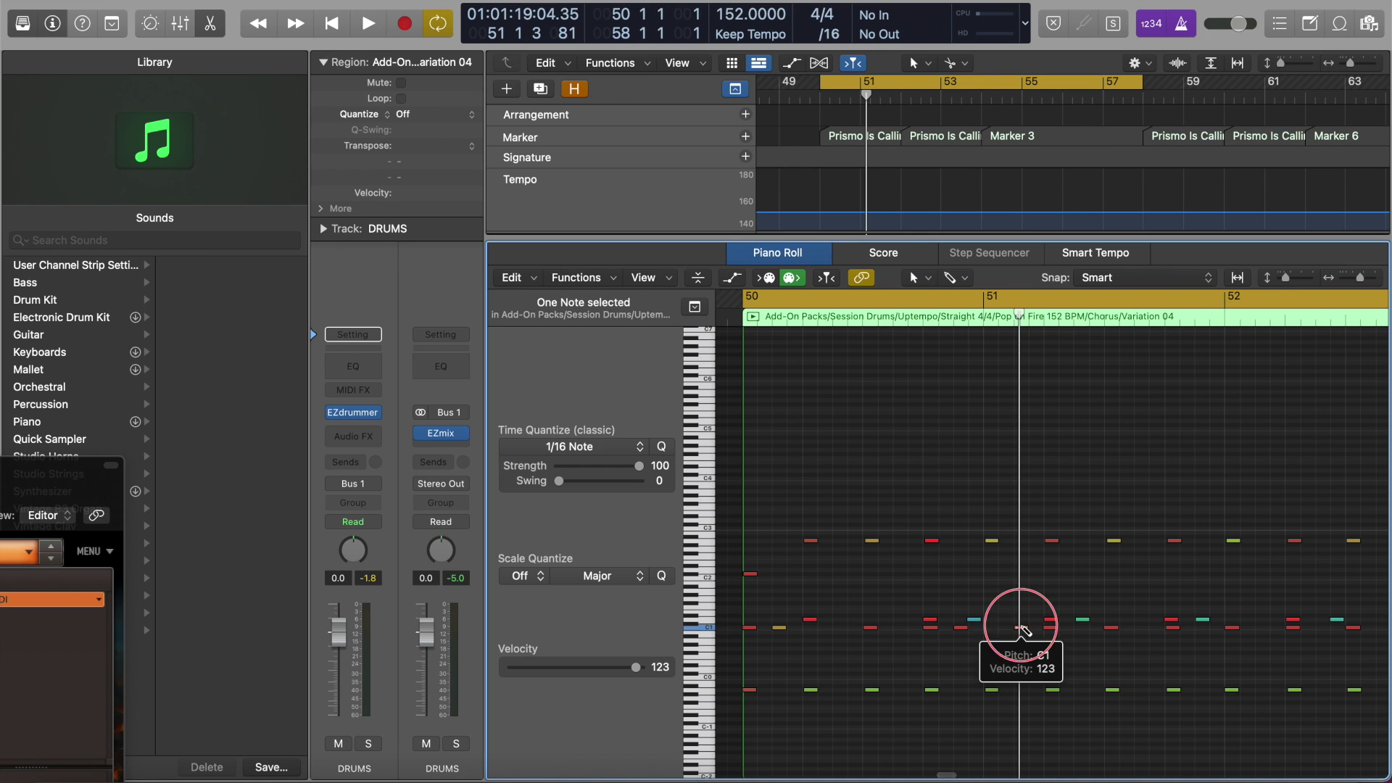
- Add C1 kicks near bar 51 and later in bar 52, checking velocities and auditioning
{"action": "left_click", "coordinate": [784, 631]}
{"action": "left_click", "coordinate": [1021, 627]}
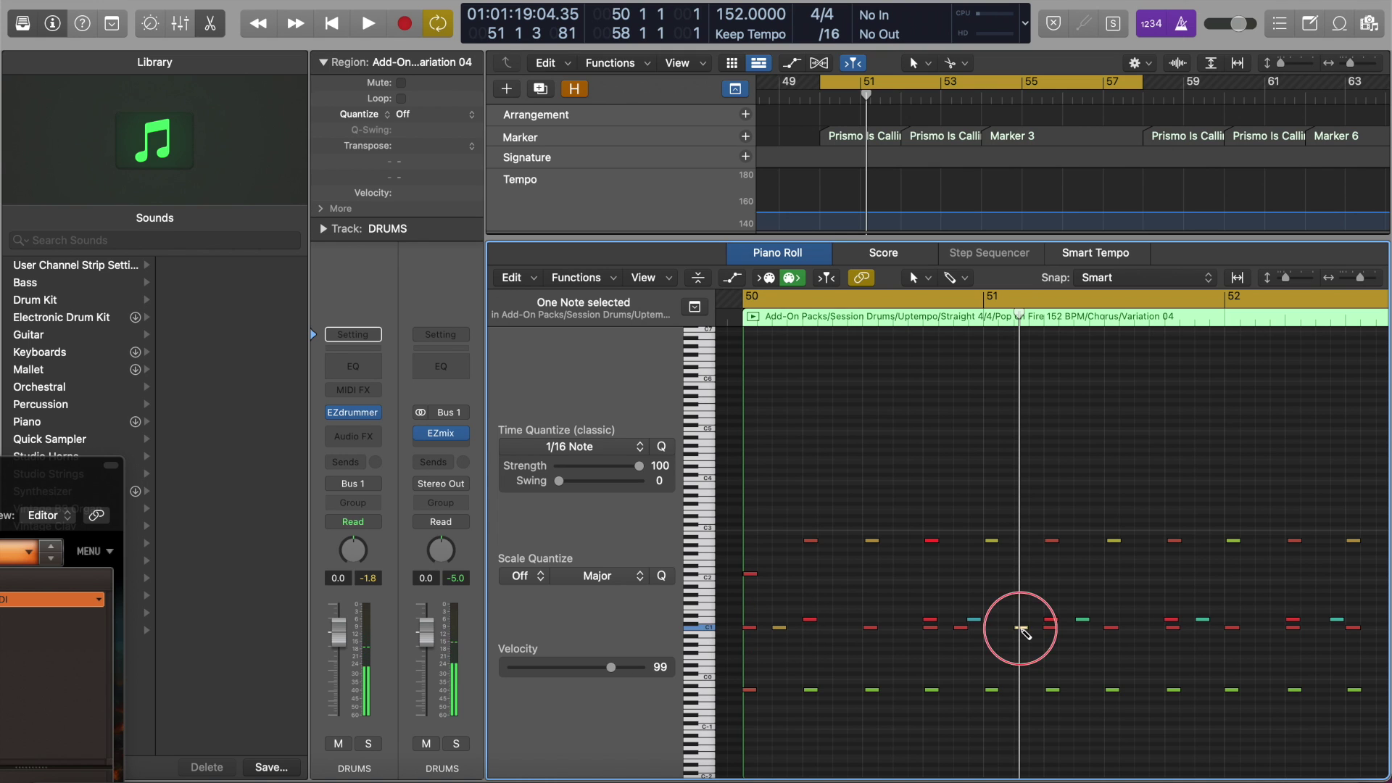
{"action": "left_click", "coordinate": [1051, 628]}
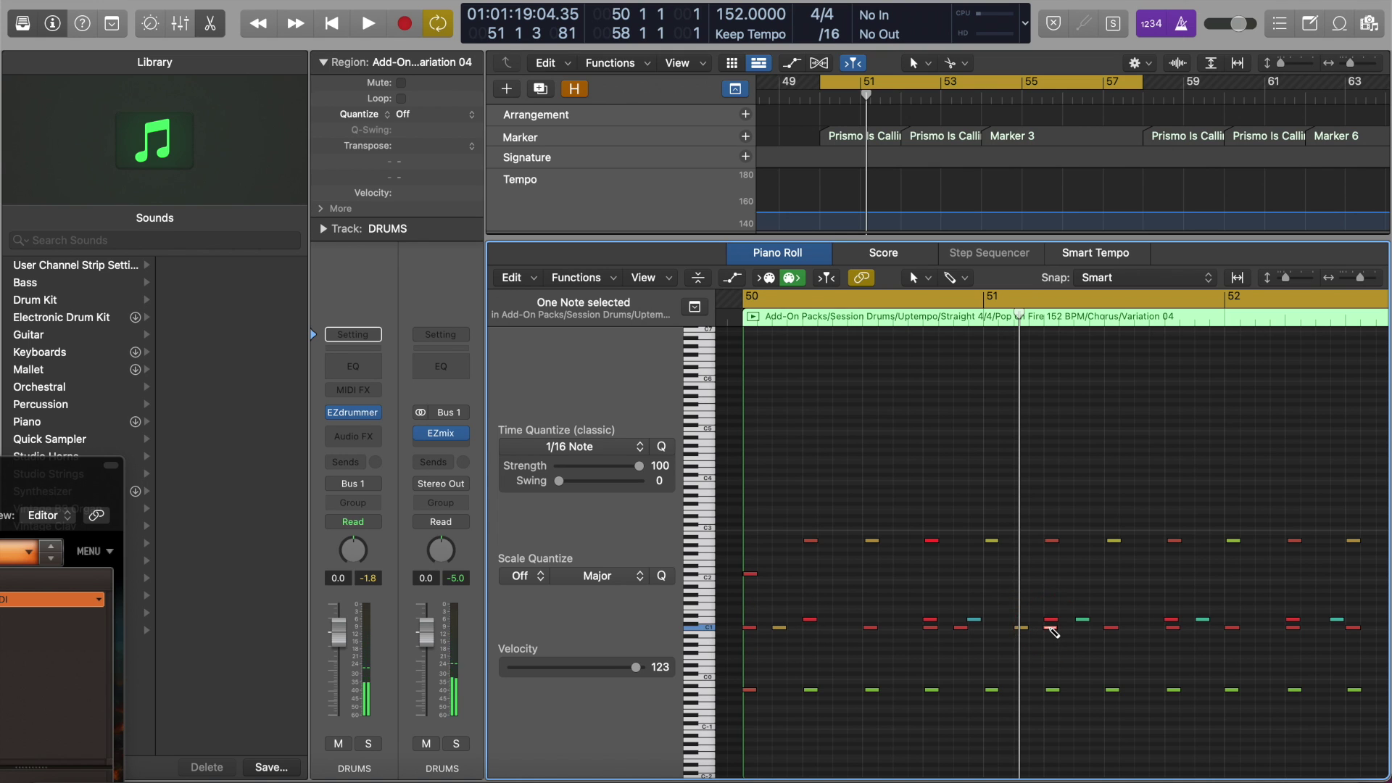
{"action": "key", "text": "space"}
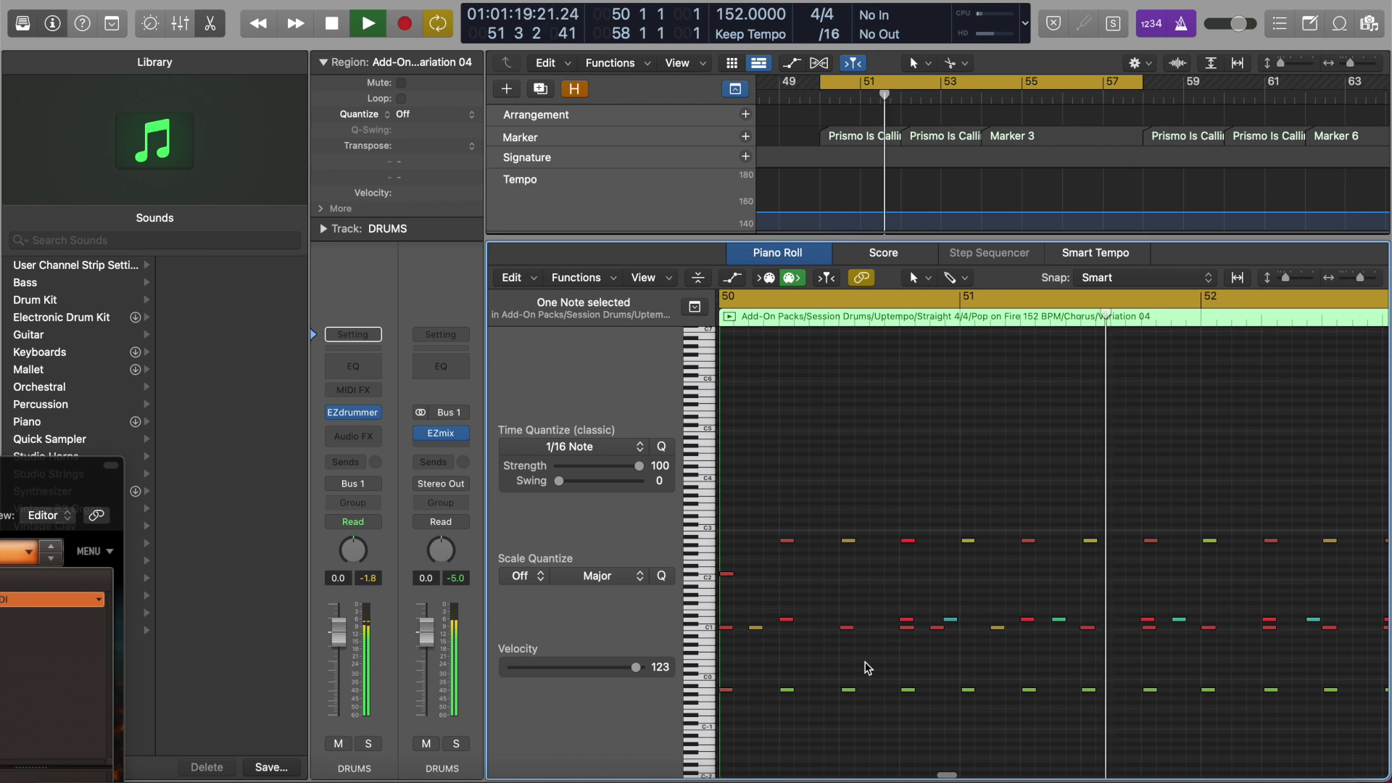
{"action": "key", "text": "space"}
{"action": "left_click", "coordinate": [989, 629]}
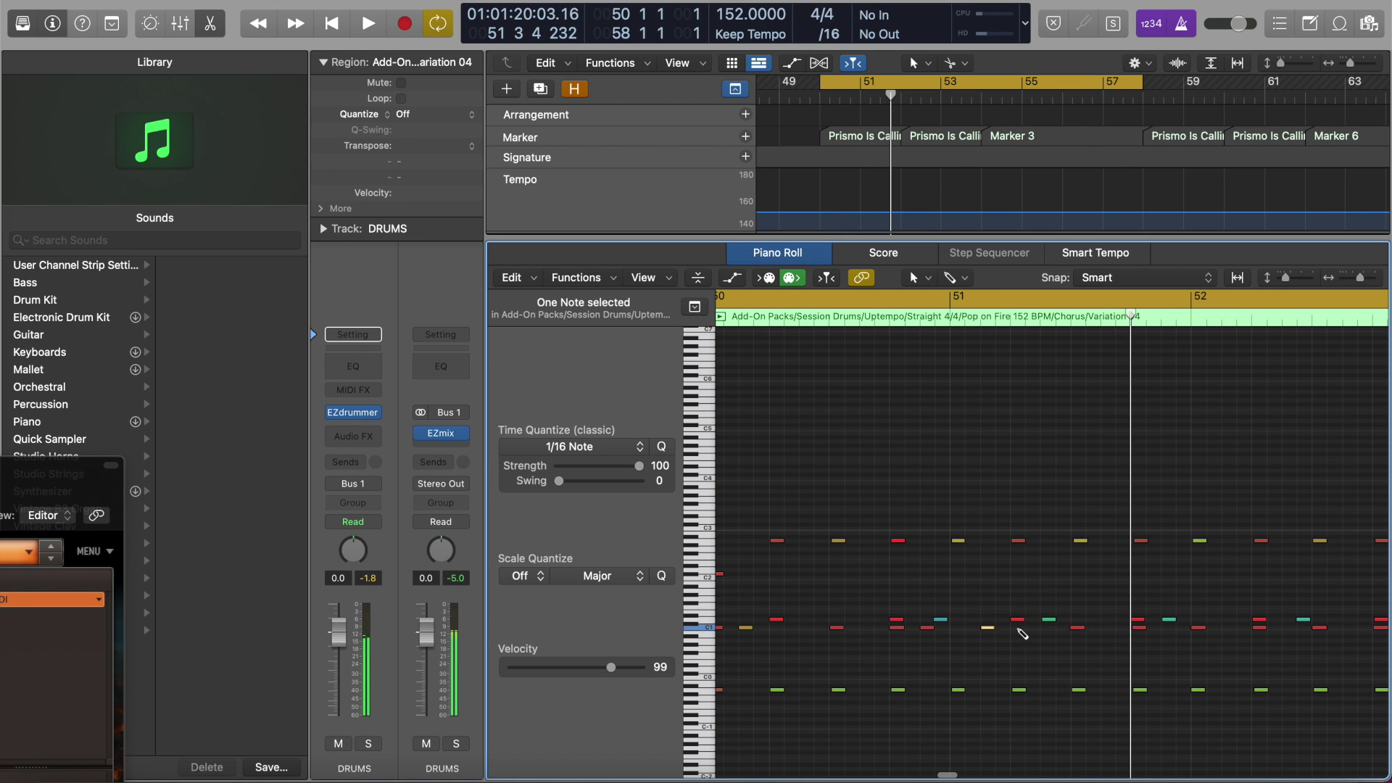
{"action": "left_click", "coordinate": [1109, 629]}
{"action": "left_click", "coordinate": [1137, 628]}
{"action": "key", "text": "space"}
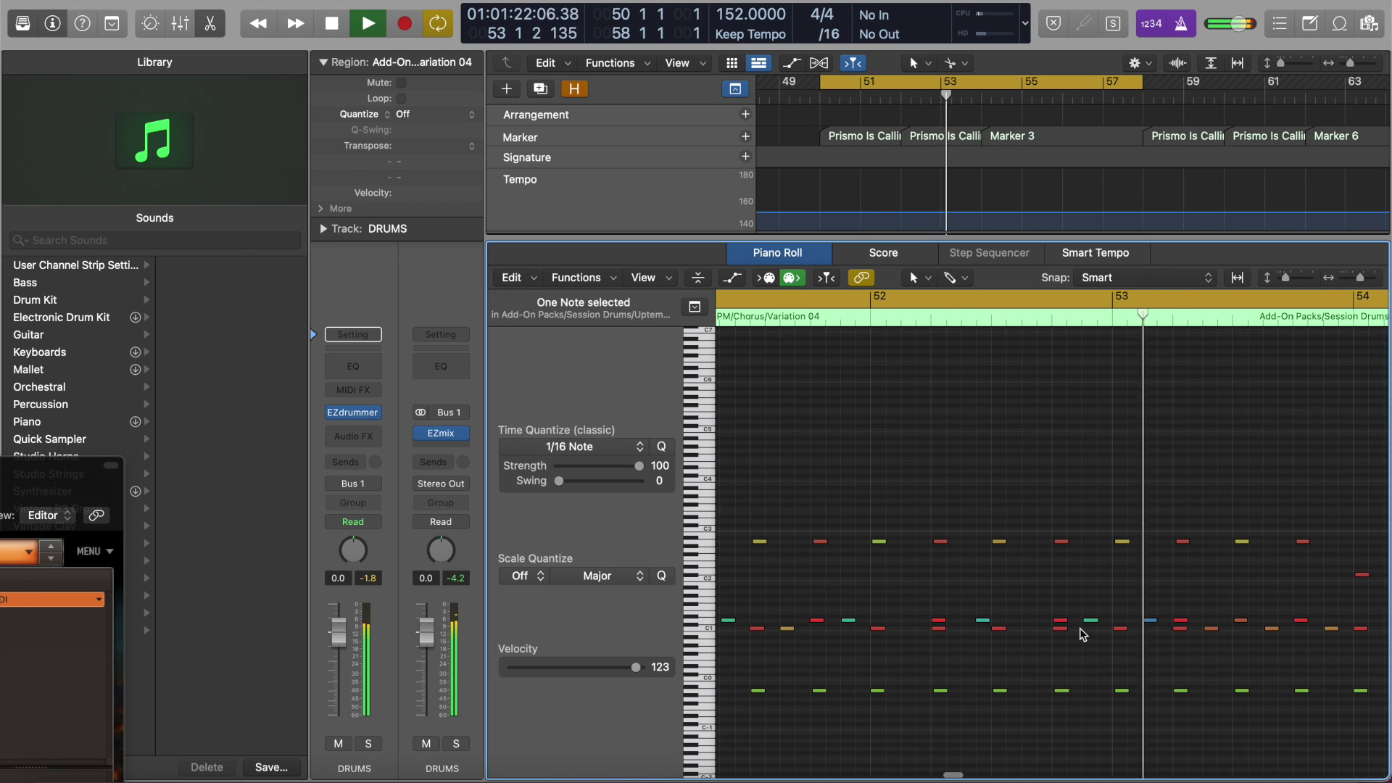
{"action": "key", "text": "space"}
- Erase the kick at the end of bar 52 and replay the groove from bar 50
{"action": "left_click", "coordinate": [1121, 628]}
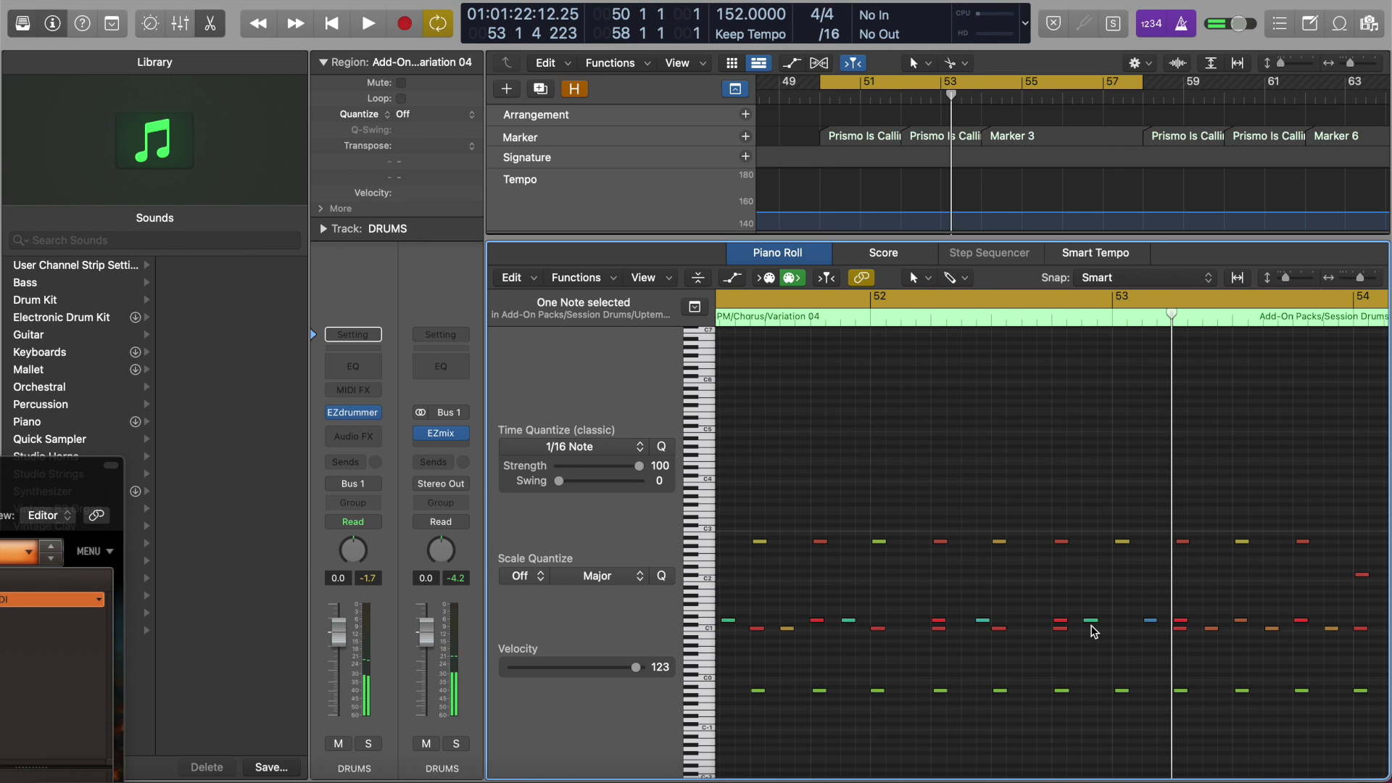
{"action": "key", "text": "space"}
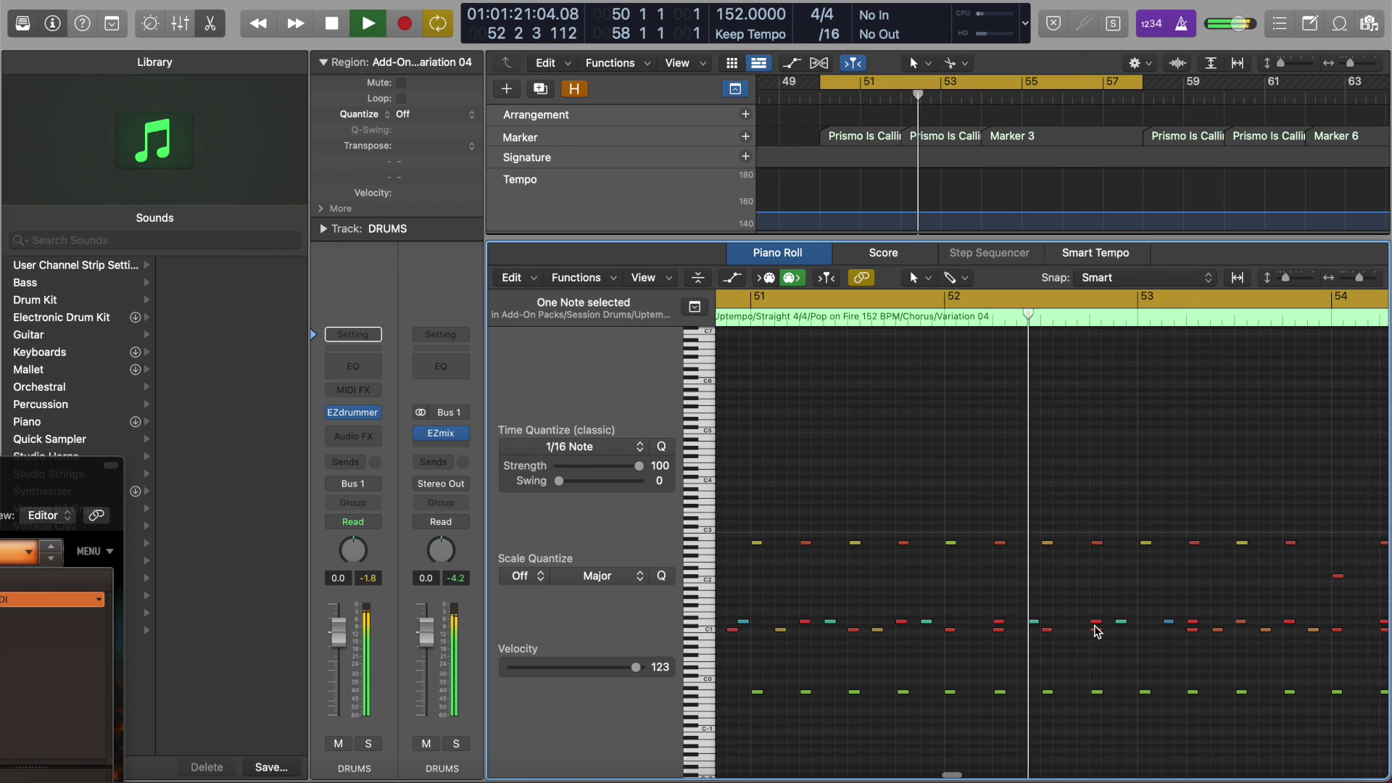
{"action": "key", "text": "super+z"}
{"action": "key", "text": "space"}
{"action": "key", "text": "space"}
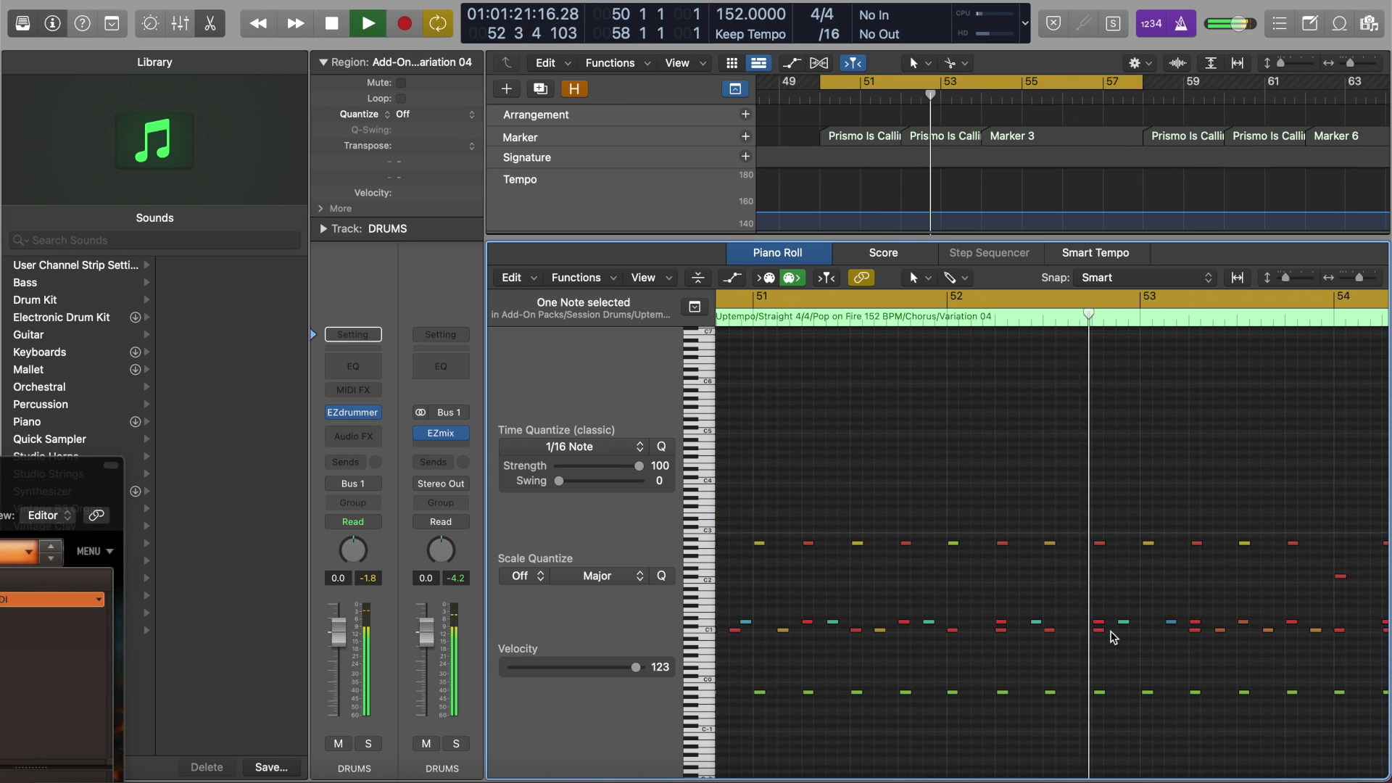
{"action": "key", "text": "space"}
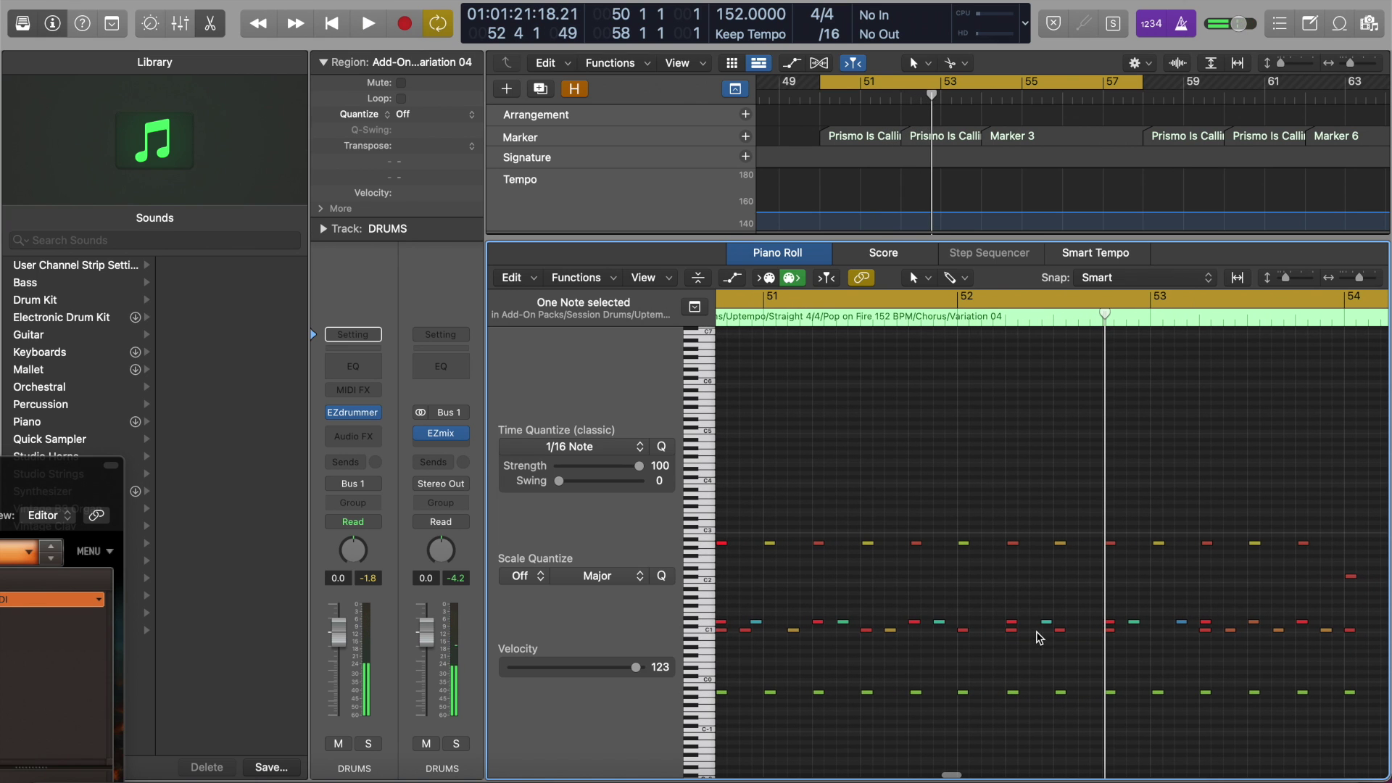
{"action": "key", "text": "space"}
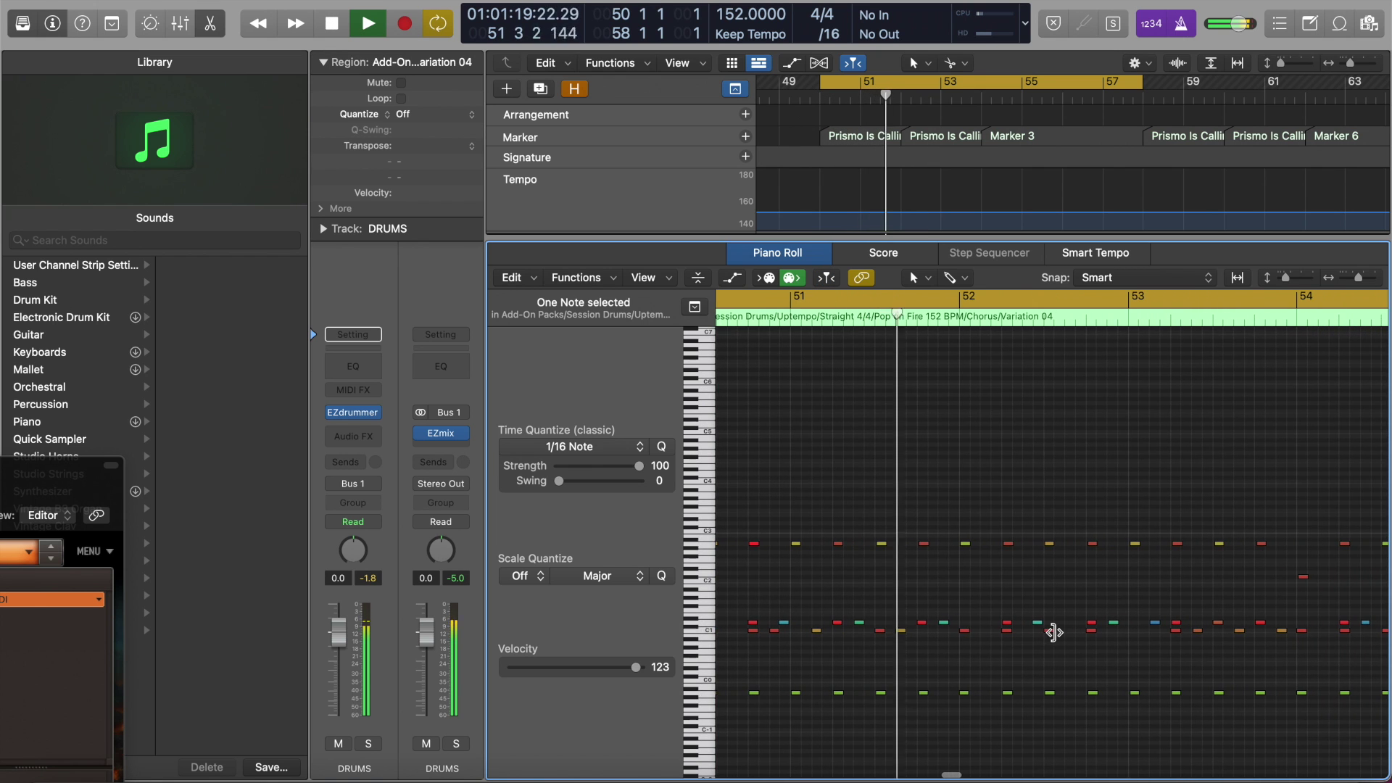
{"action": "key", "text": "space"}
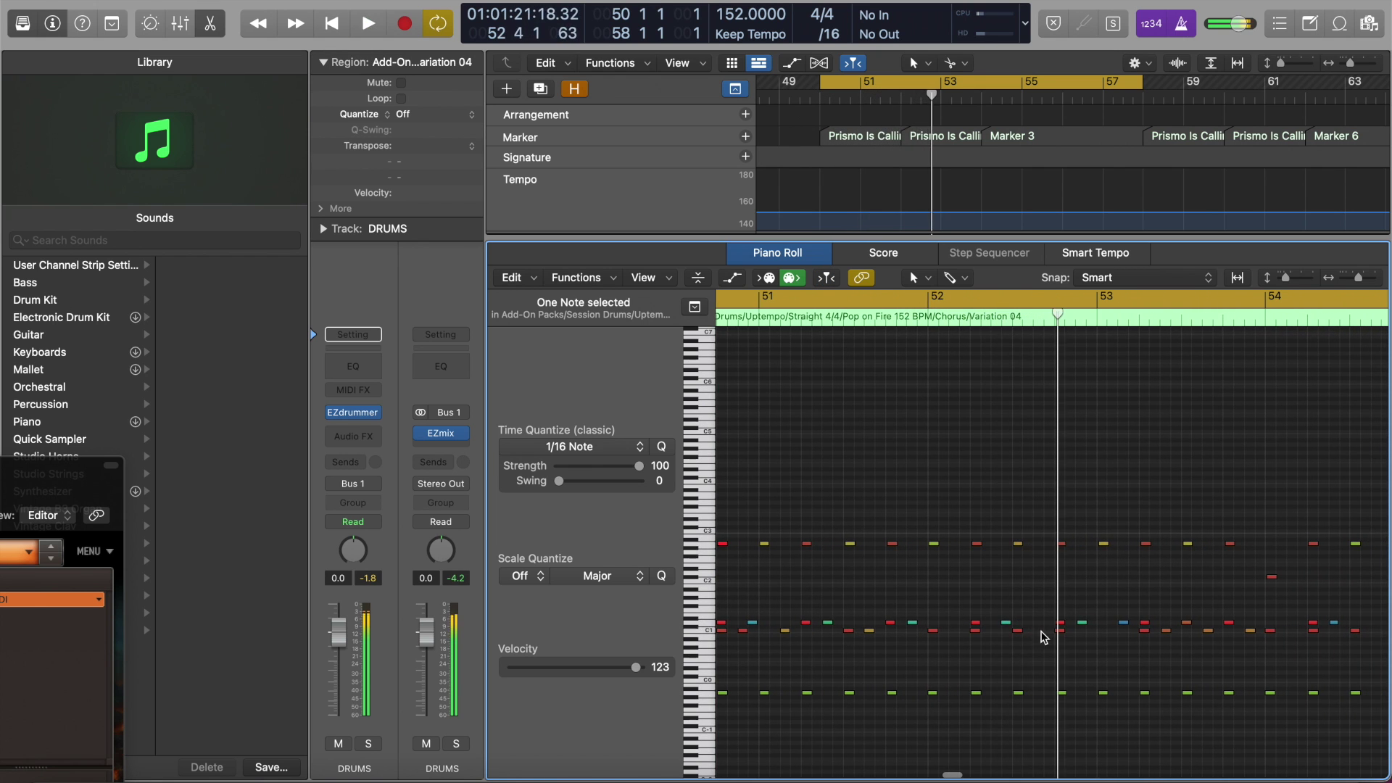
- Place a new C1 kick in bar 52 and play the edited groove from bar 50
{"action": "left_click", "coordinate": [1037, 628]}
{"action": "key", "text": "Delete"}
{"action": "left_click", "coordinate": [869, 630]}
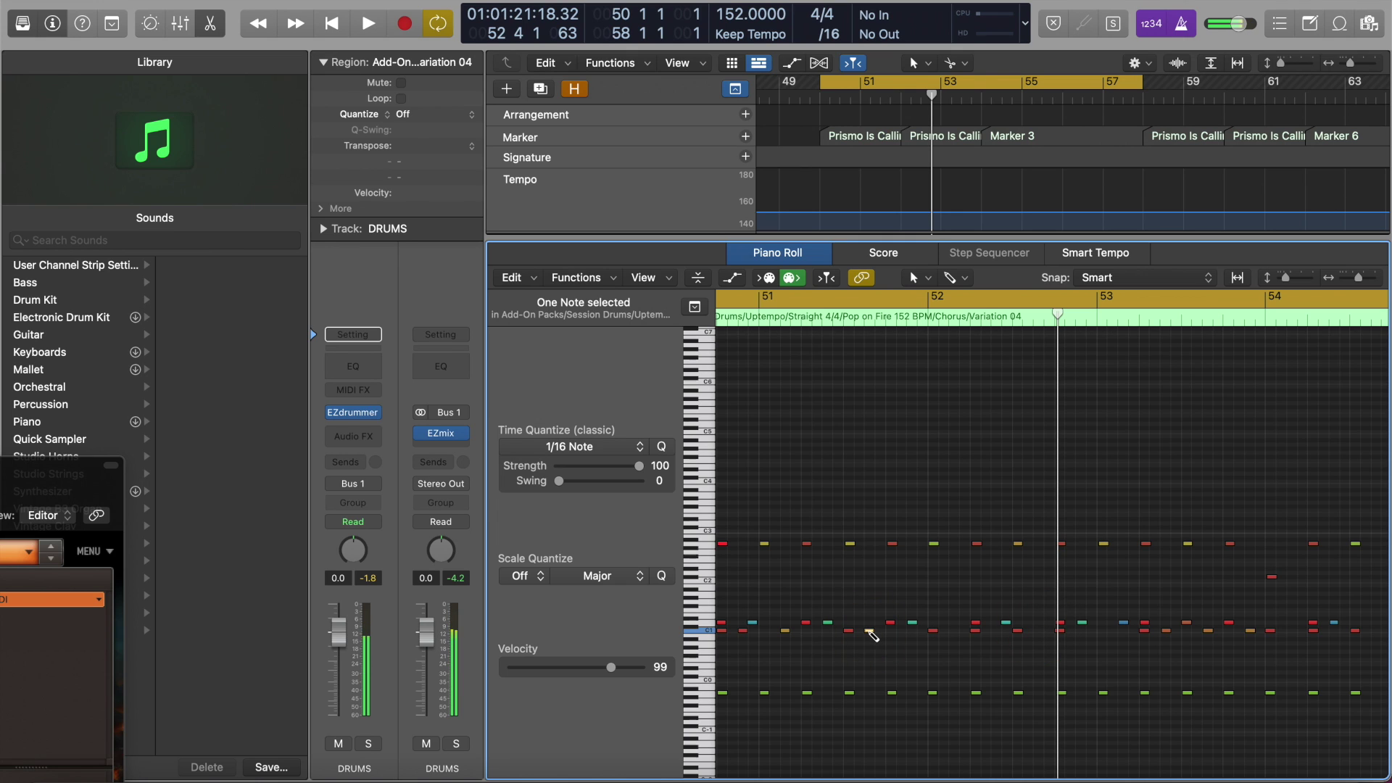
{"action": "left_click", "coordinate": [1037, 631]}
{"action": "left_click", "coordinate": [1059, 631]}
{"action": "key", "text": "space"}
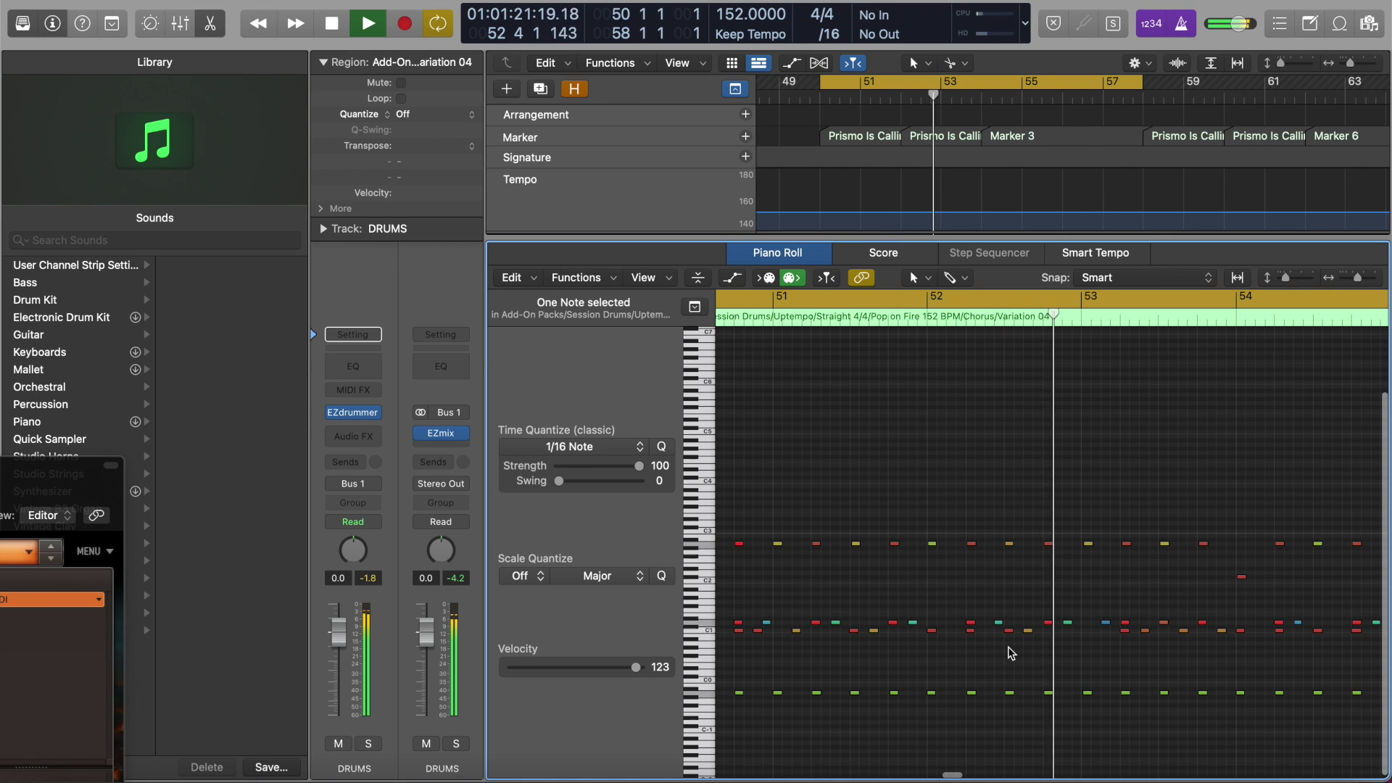
{"action": "key", "text": "space"}
- Move the teal note down to B0 and raise the quiet note's velocity from 49 to 106
{"action": "left_click", "coordinate": [1059, 648], "text": "ctrl+alt"}
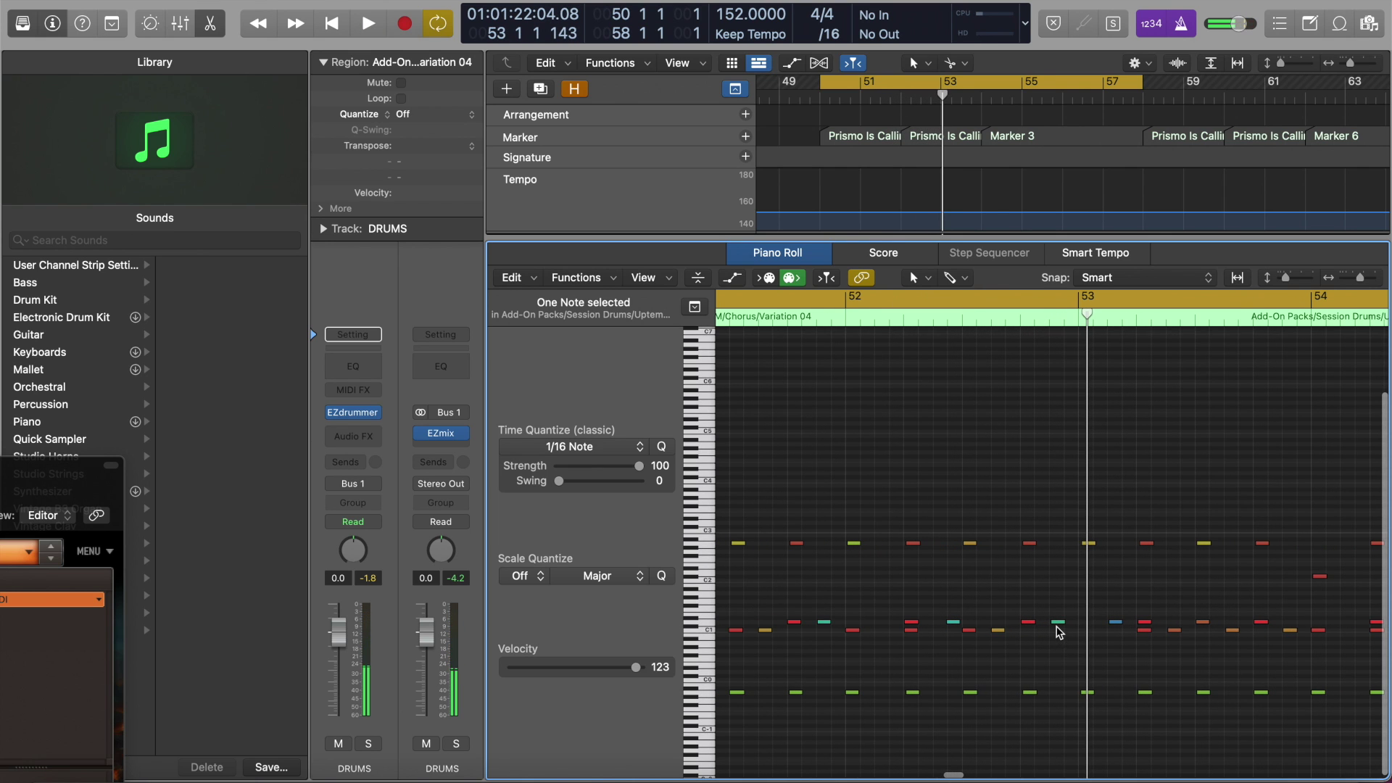
{"action": "left_click_drag", "start_coordinate": [1057, 622], "coordinate": [1059, 635]}
{"action": "left_click", "coordinate": [1058, 632]}
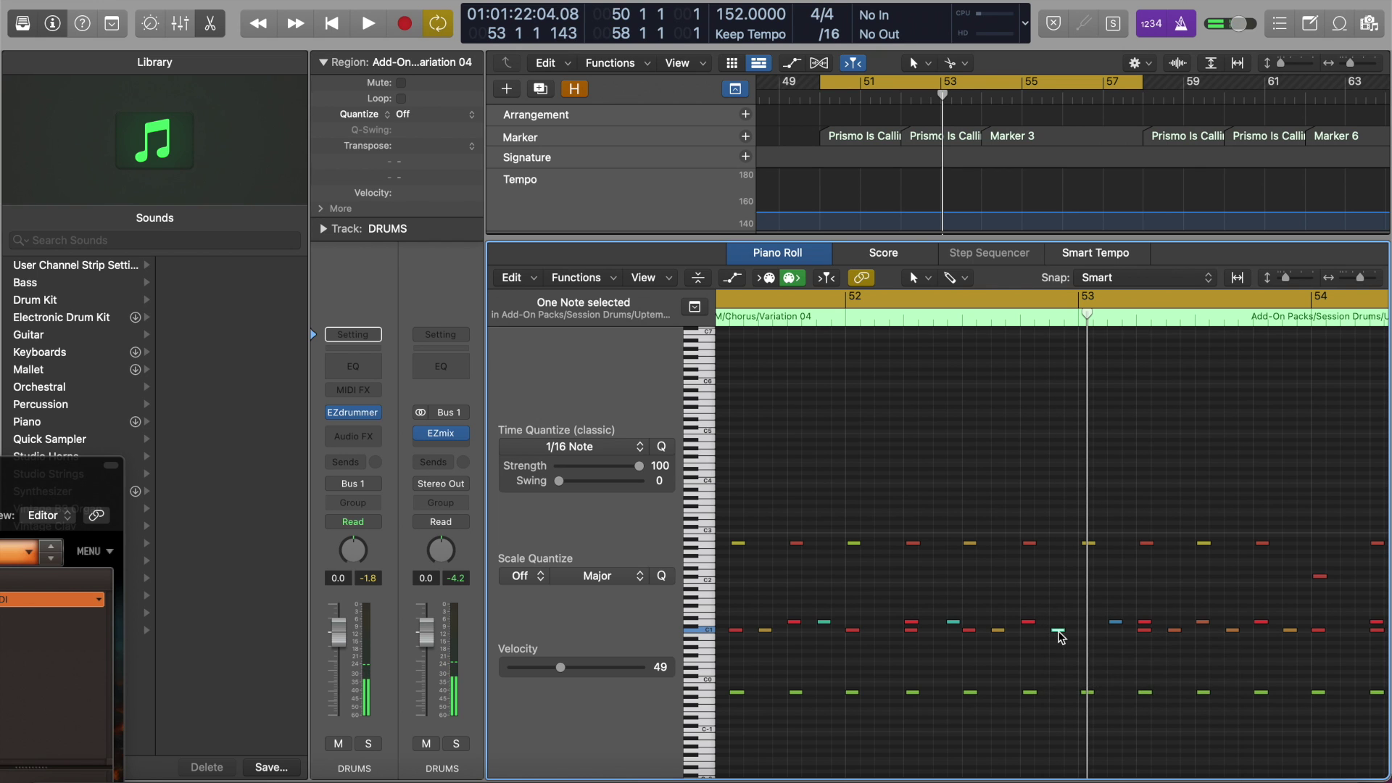
{"action": "key", "text": "t"}
{"action": "key", "text": "v"}
{"action": "left_click_drag", "start_coordinate": [1059, 636], "coordinate": [1063, 511]}
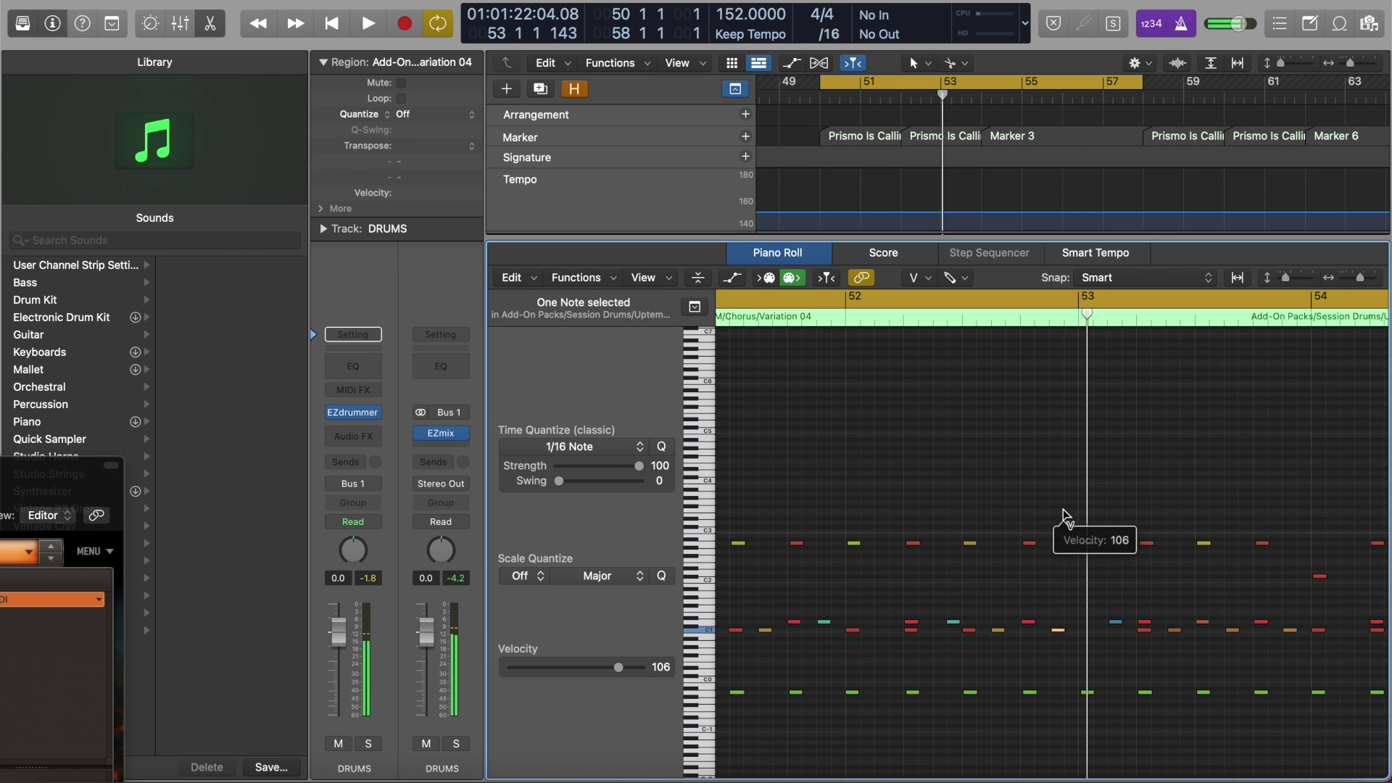
{"action": "scroll", "coordinate": [1056, 630], "scroll_direction": "up", "scroll_amount": 5}
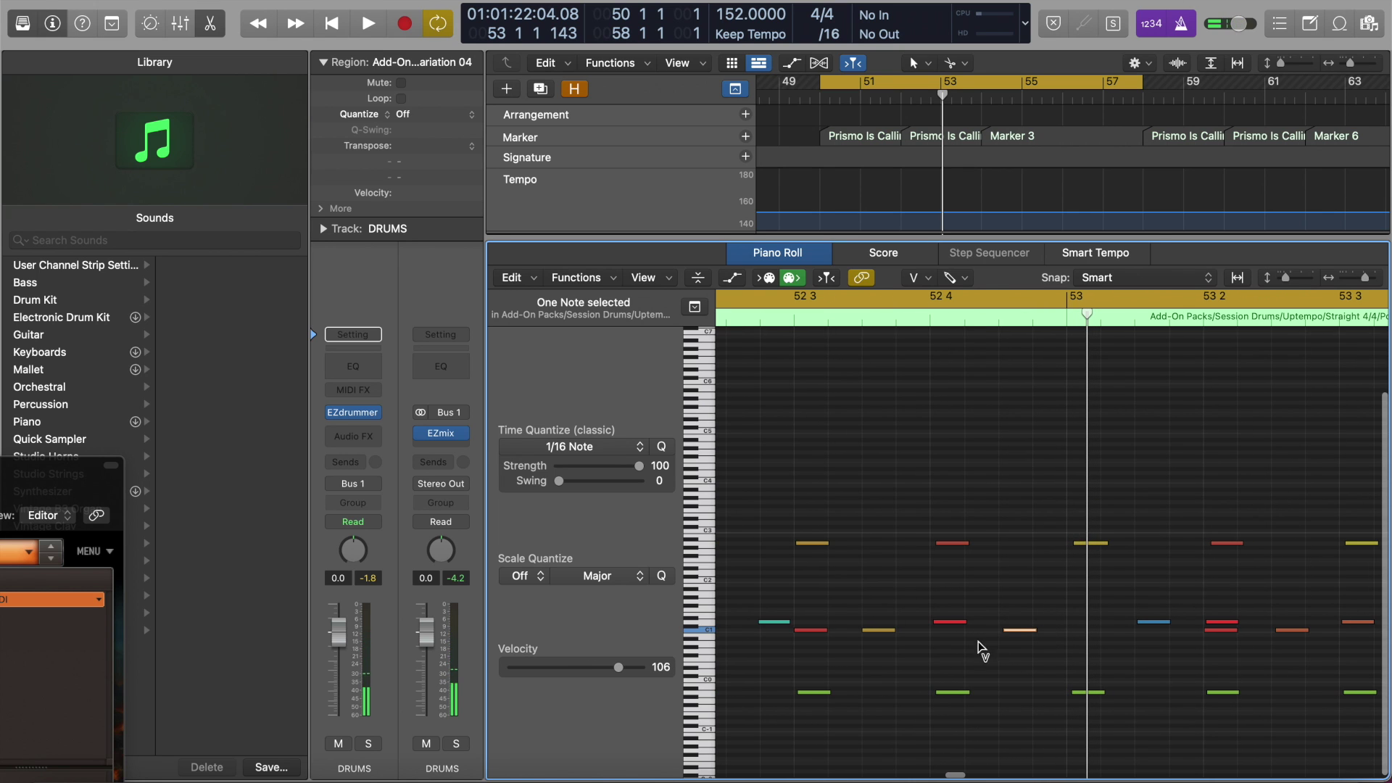
{"action": "key", "text": "t"}
{"action": "key", "text": "t"}
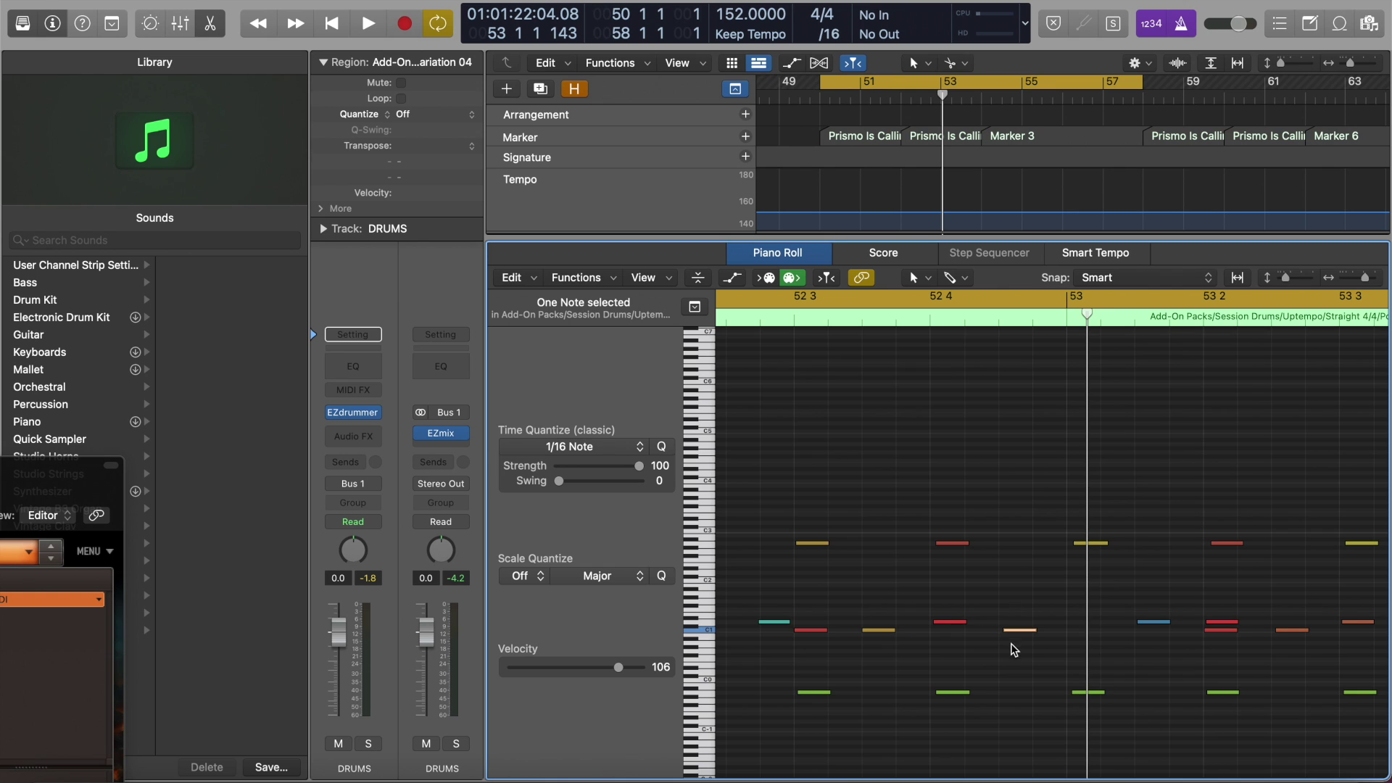
{"action": "scroll", "coordinate": [1013, 649], "scroll_direction": "up", "scroll_amount": 3}
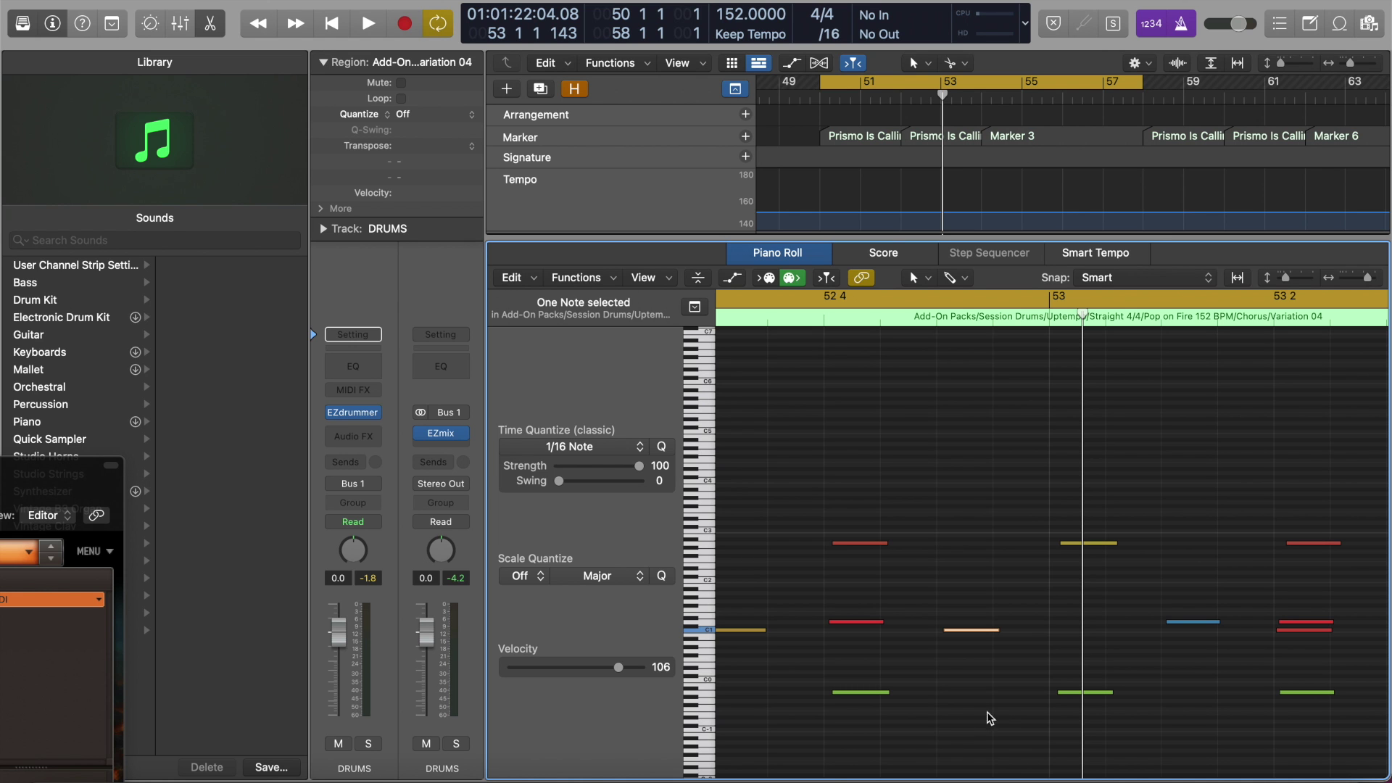
- Play the groove from the cycle start, then zoom in on bars 52–54
{"action": "left_click", "coordinate": [959, 654], "text": "ctrl+alt"}
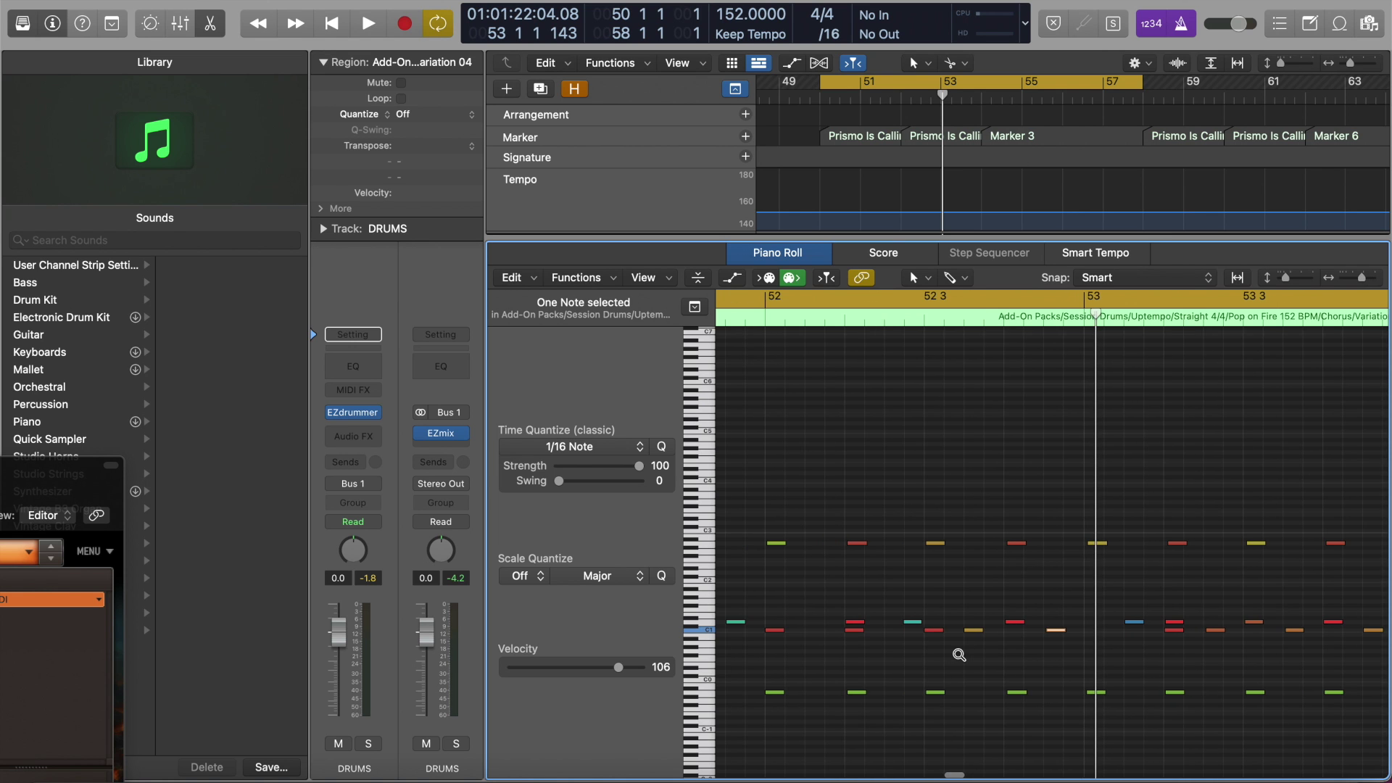
{"action": "key", "text": "space"}
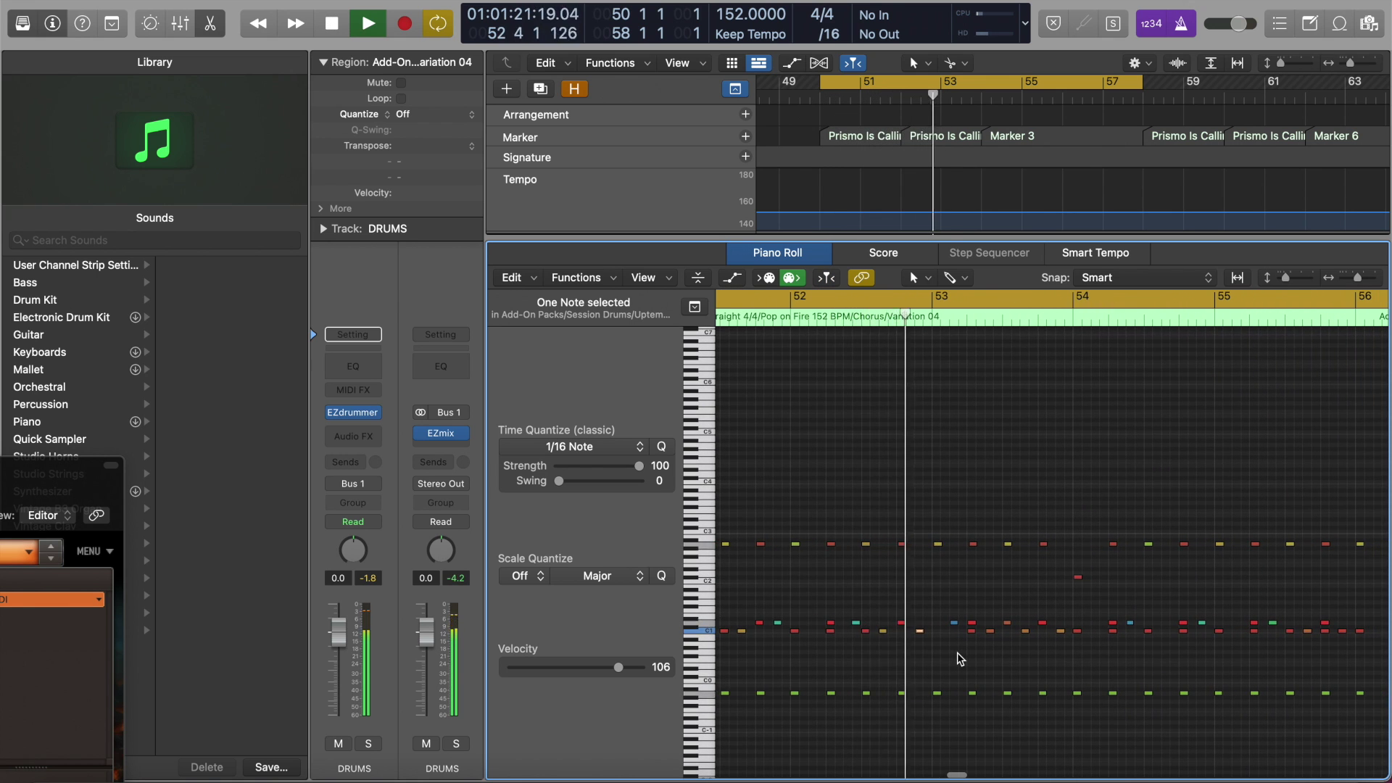
{"action": "key", "text": "space"}
{"action": "key", "text": "super+Right"}
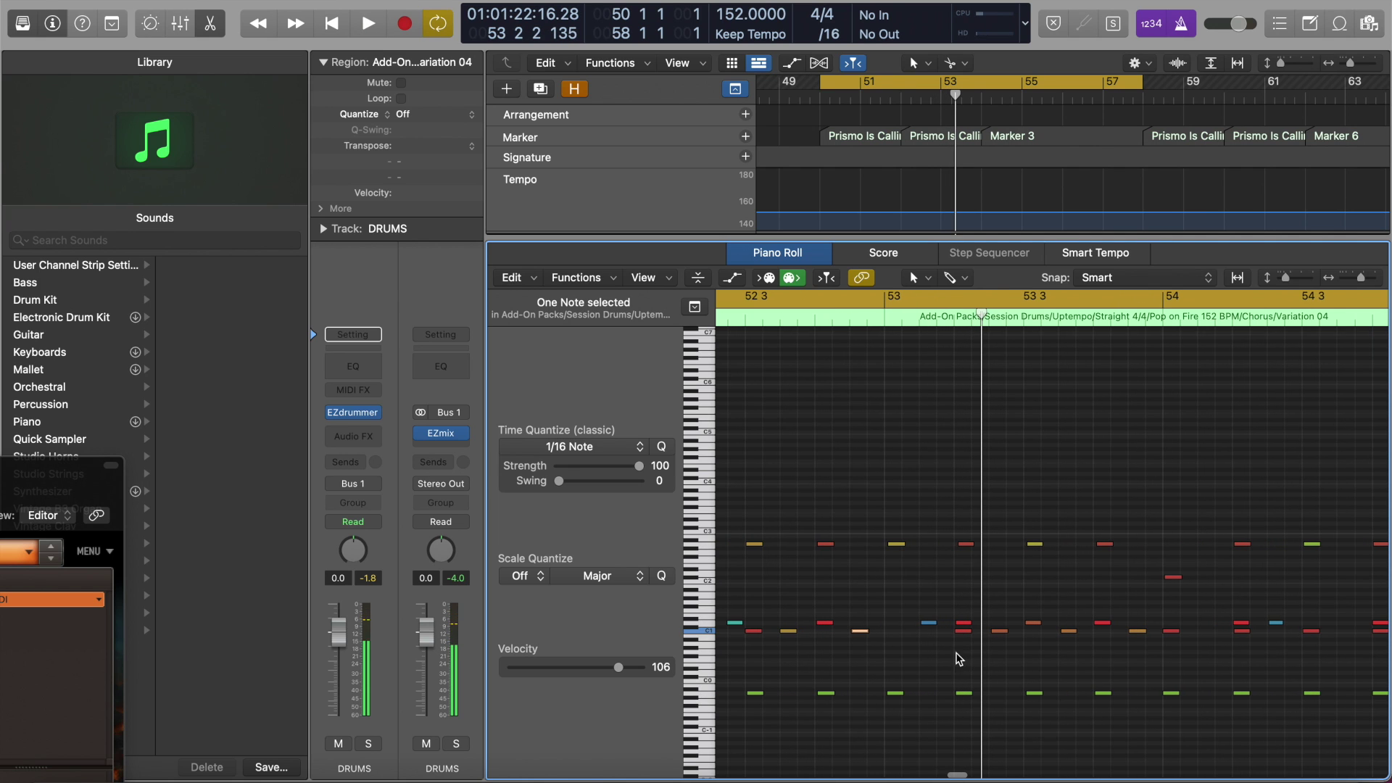
- Raise the quiet blue note before bar 53 from velocity 27 to 123
{"action": "left_click", "coordinate": [928, 623]}
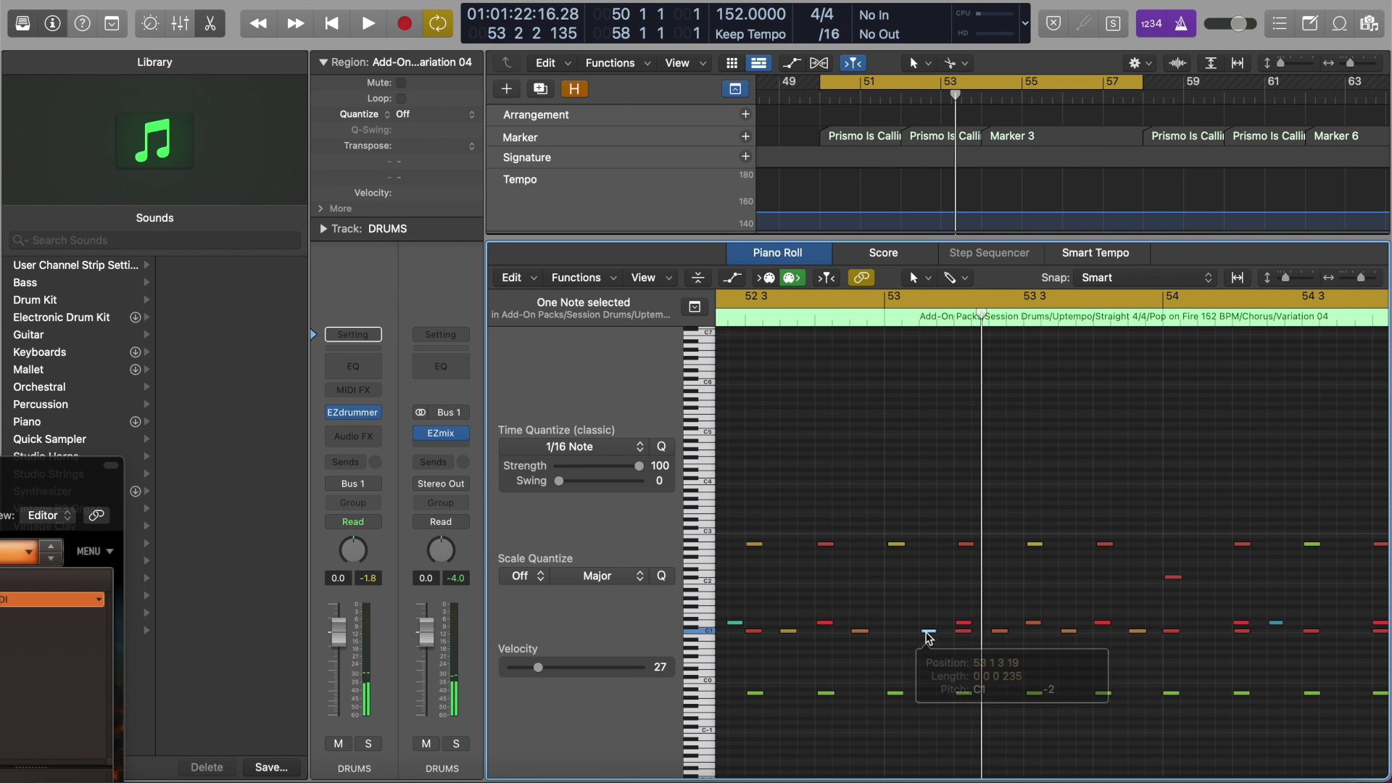
{"action": "key", "text": "t"}
{"action": "key", "text": "v"}
{"action": "left_click_drag", "start_coordinate": [928, 632], "coordinate": [967, 471]}
{"action": "left_click_drag", "start_coordinate": [928, 632], "coordinate": [966, 638]}
- Play back the edited groove with the metronome turned off
{"action": "key", "text": "space"}
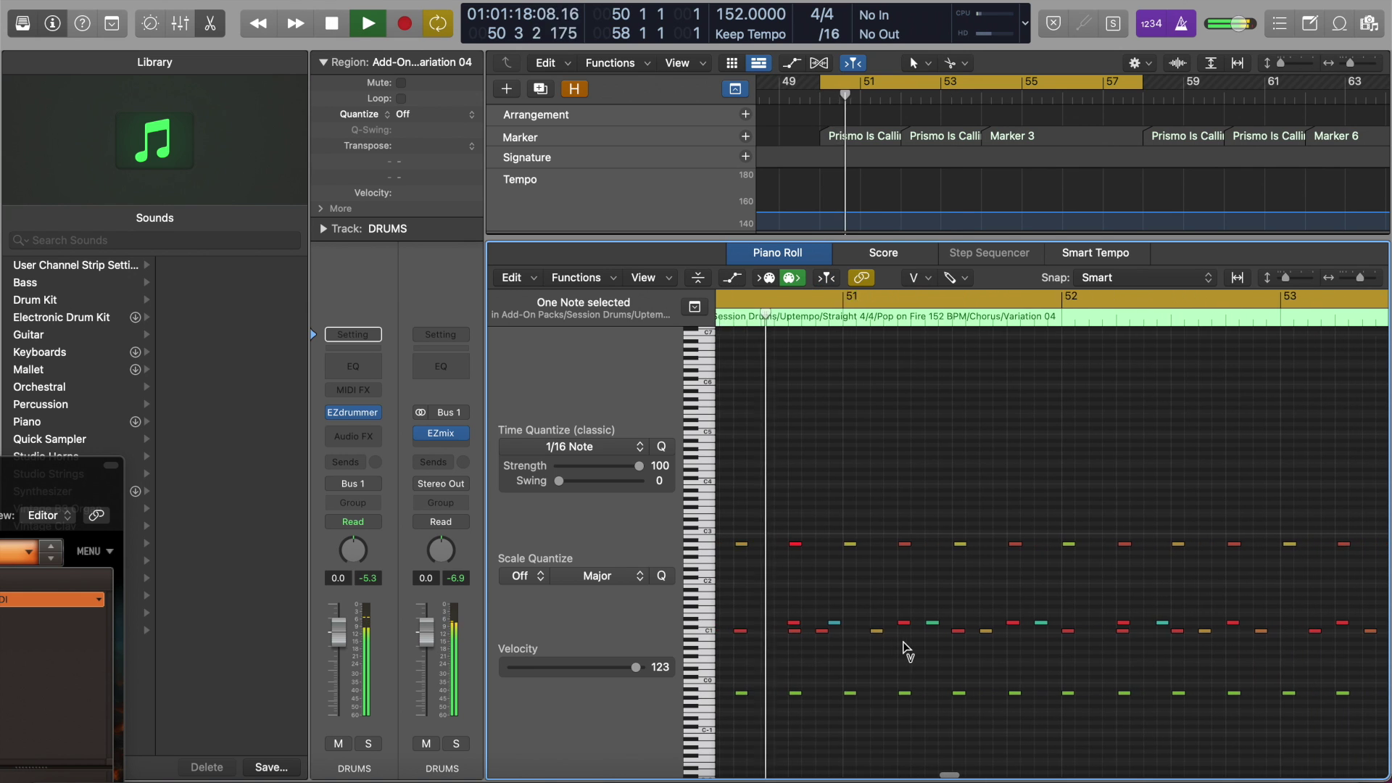
{"action": "left_click", "coordinate": [1189, 25]}
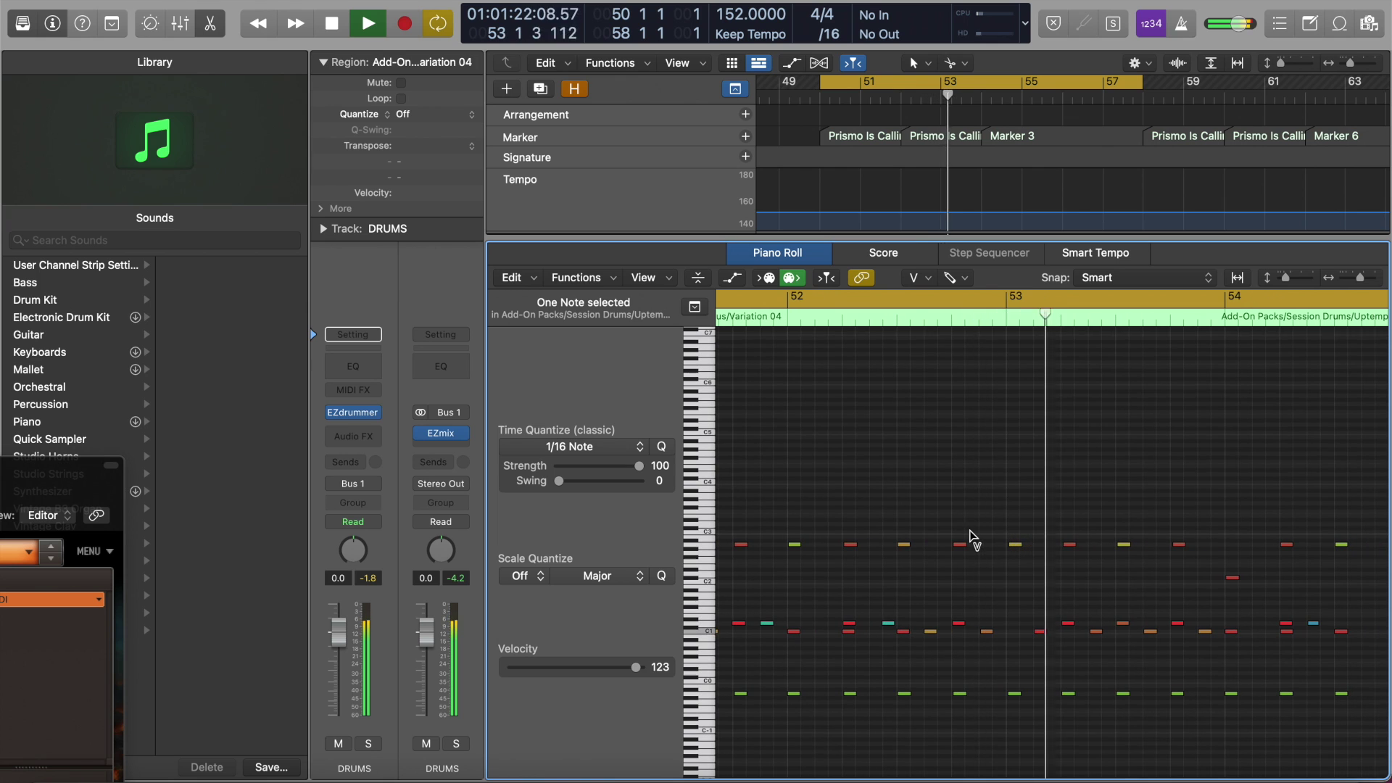
{"action": "key", "text": "space"}
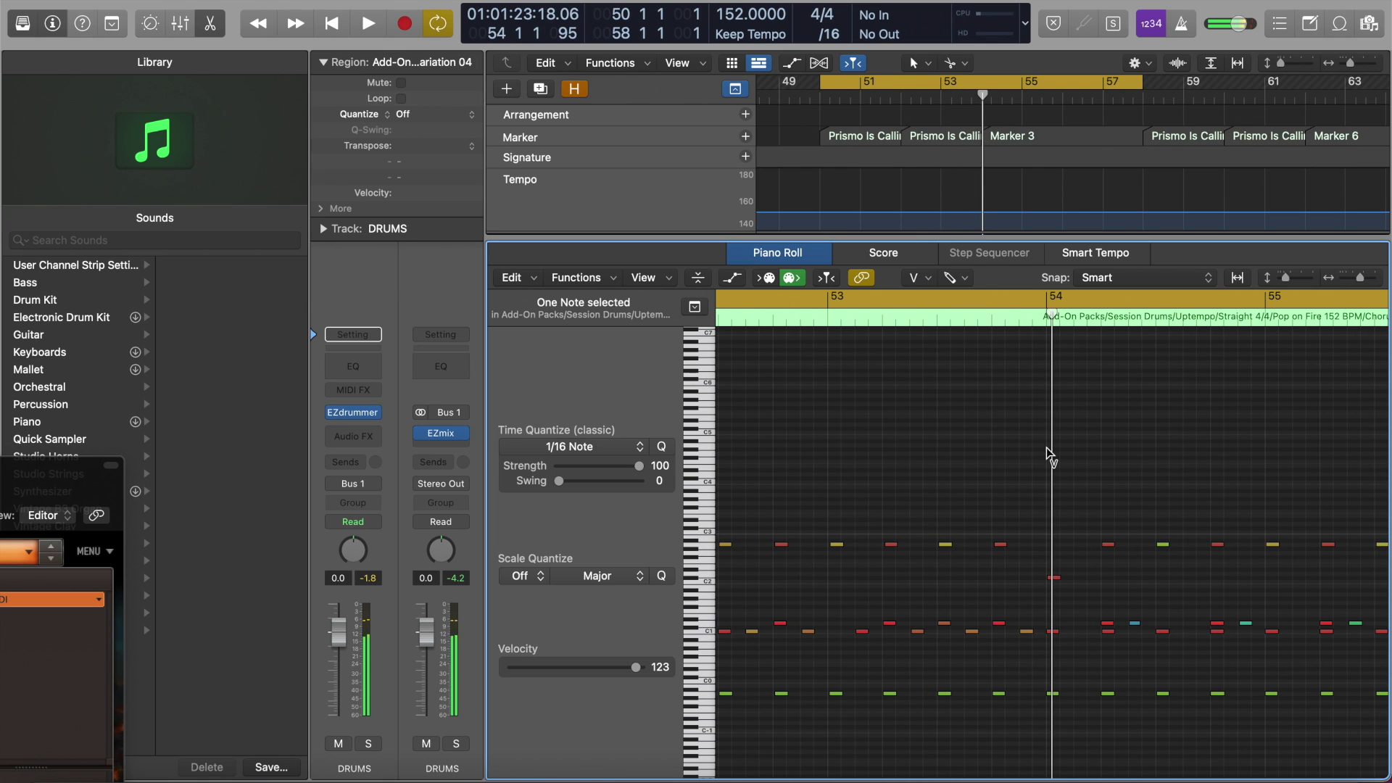
- Close the Piano Roll, cut the DRUMS region at bar 54, and cycle over bars 54–58
{"action": "key", "text": "p"}
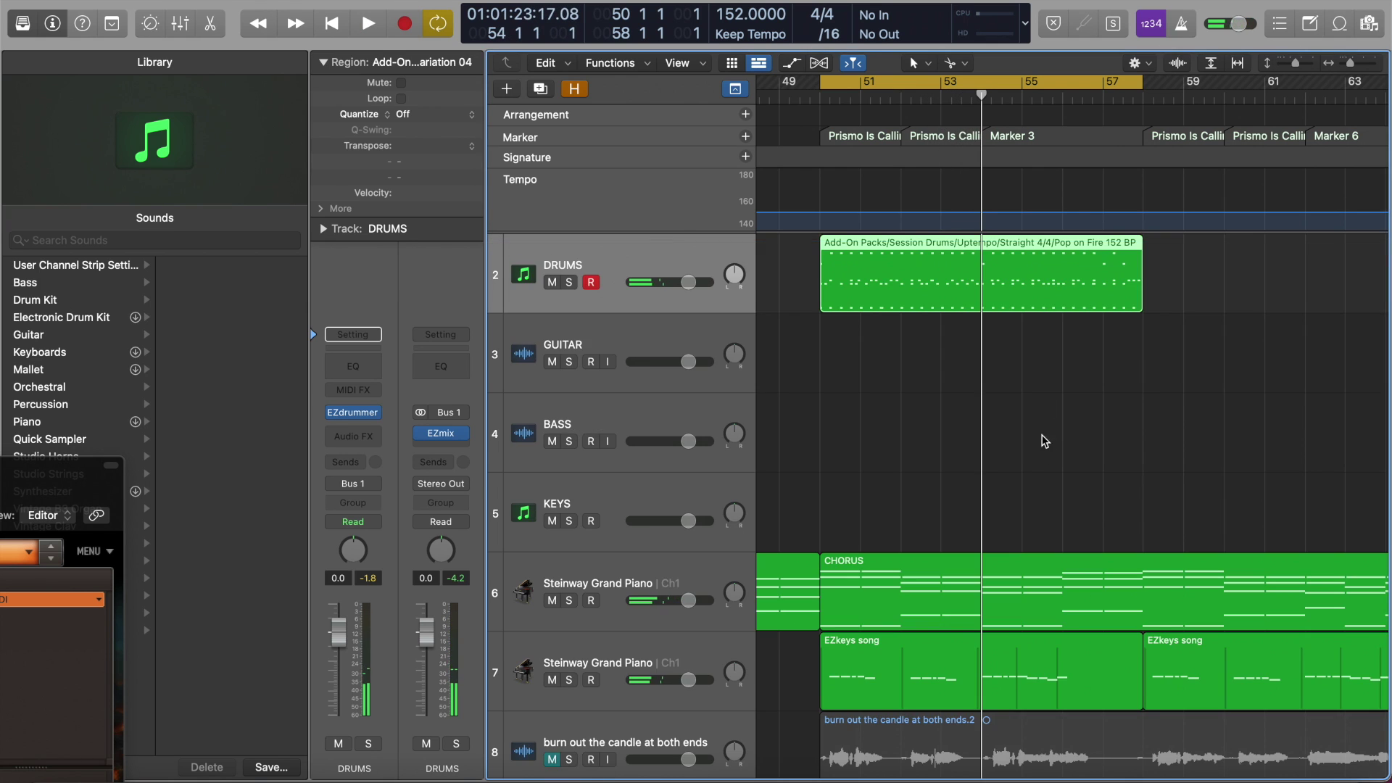
{"action": "left_click", "coordinate": [987, 313]}
{"action": "left_click", "coordinate": [982, 299]}
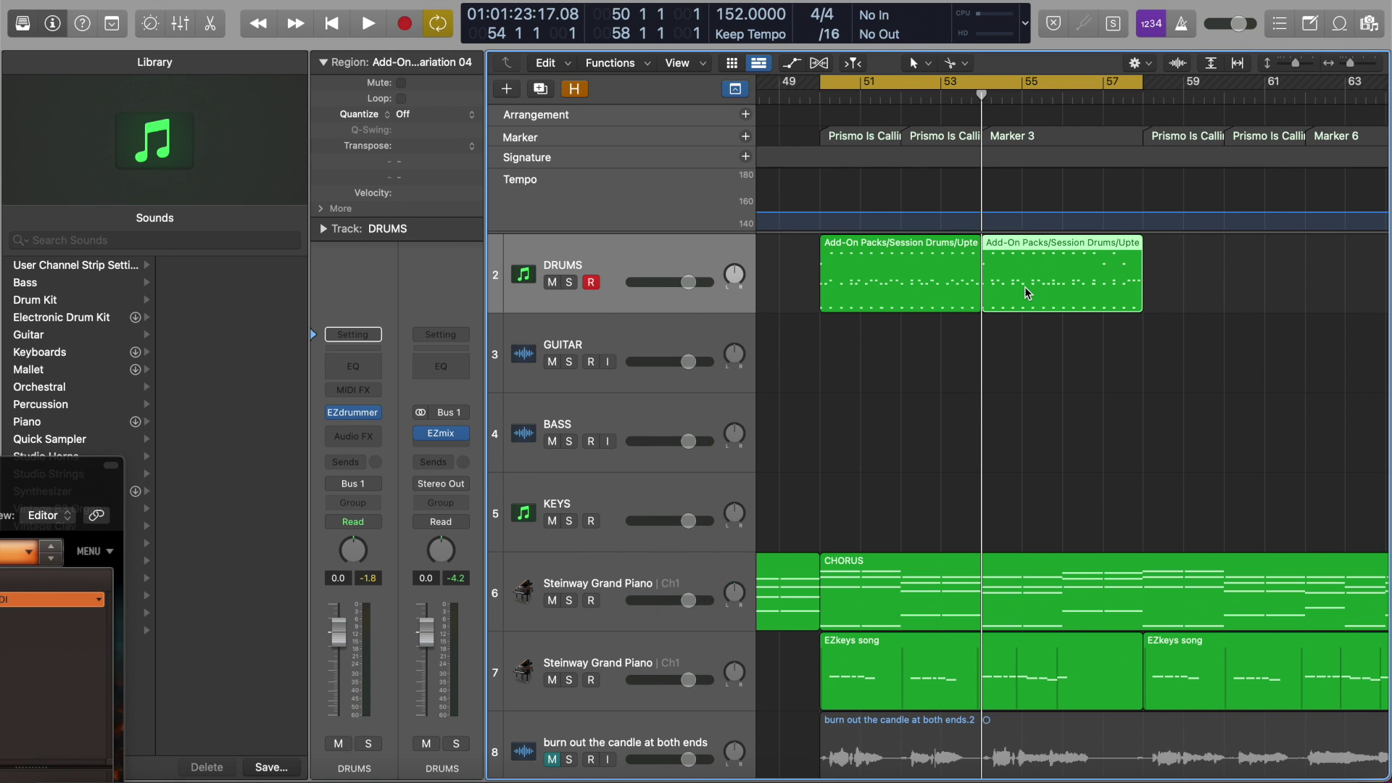
{"action": "key", "text": "super+u"}
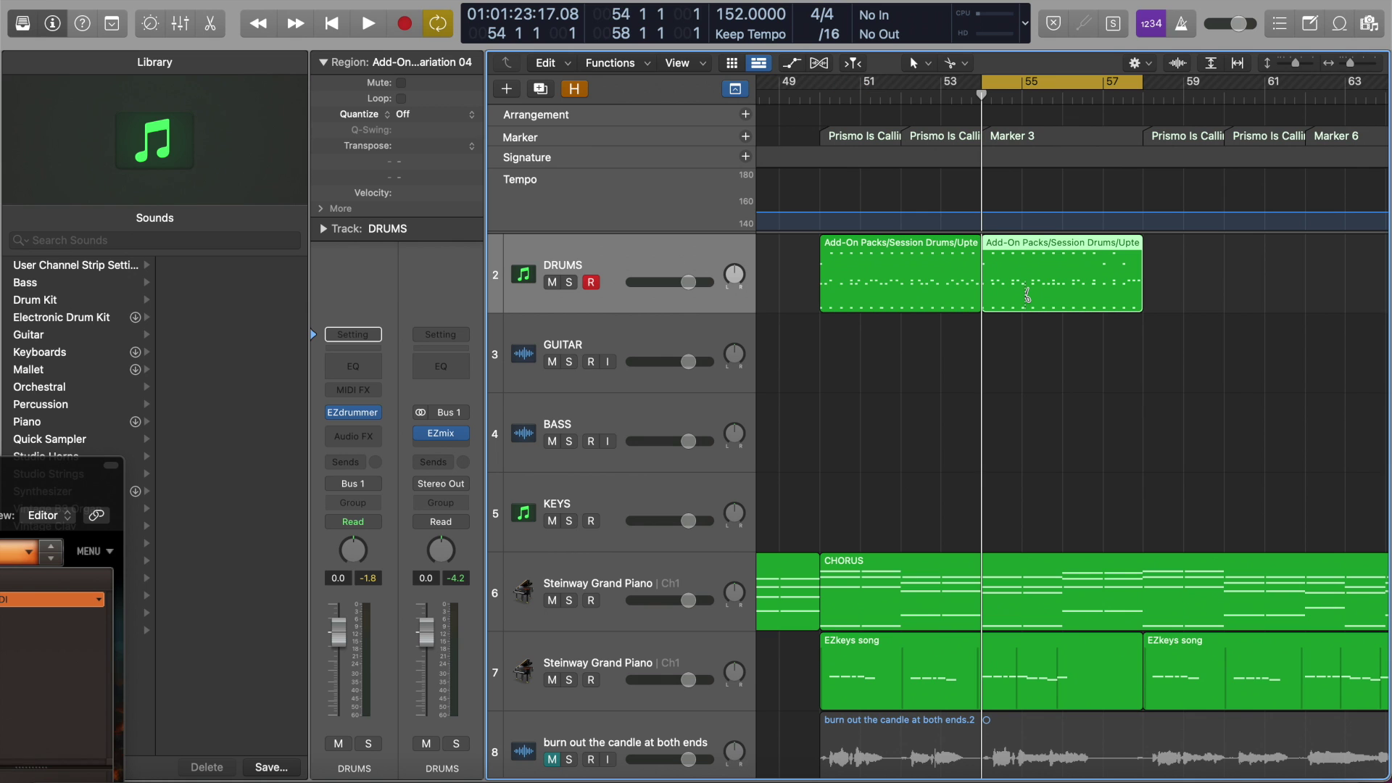
{"action": "key", "text": "t"}
{"action": "key", "text": "Escape"}
{"action": "key", "text": "super+Left"}
- In the second DRUMS region, delete a kick near bar 54 and move another to 54 4 3 32
{"action": "double_click", "coordinate": [962, 302]}
{"action": "key", "text": "space"}
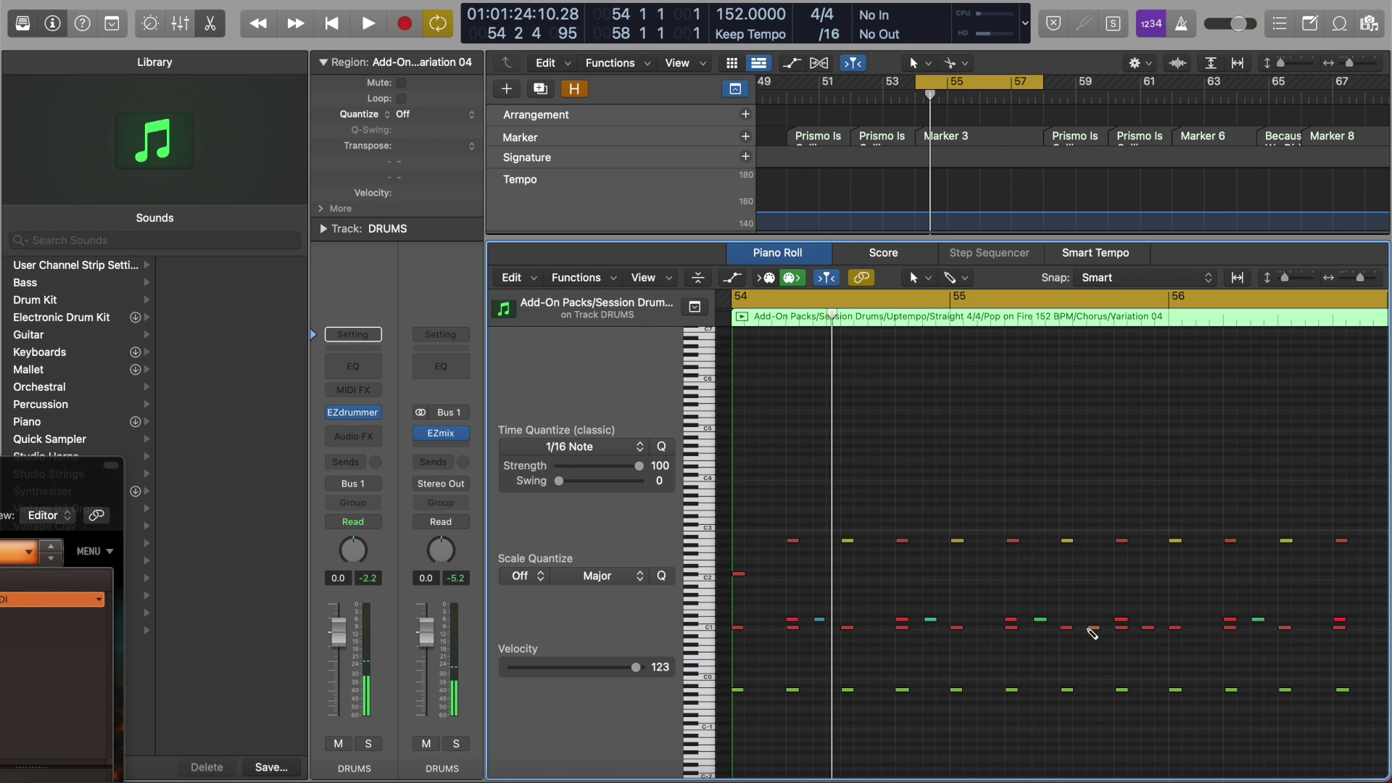
{"action": "left_click", "coordinate": [1095, 629]}
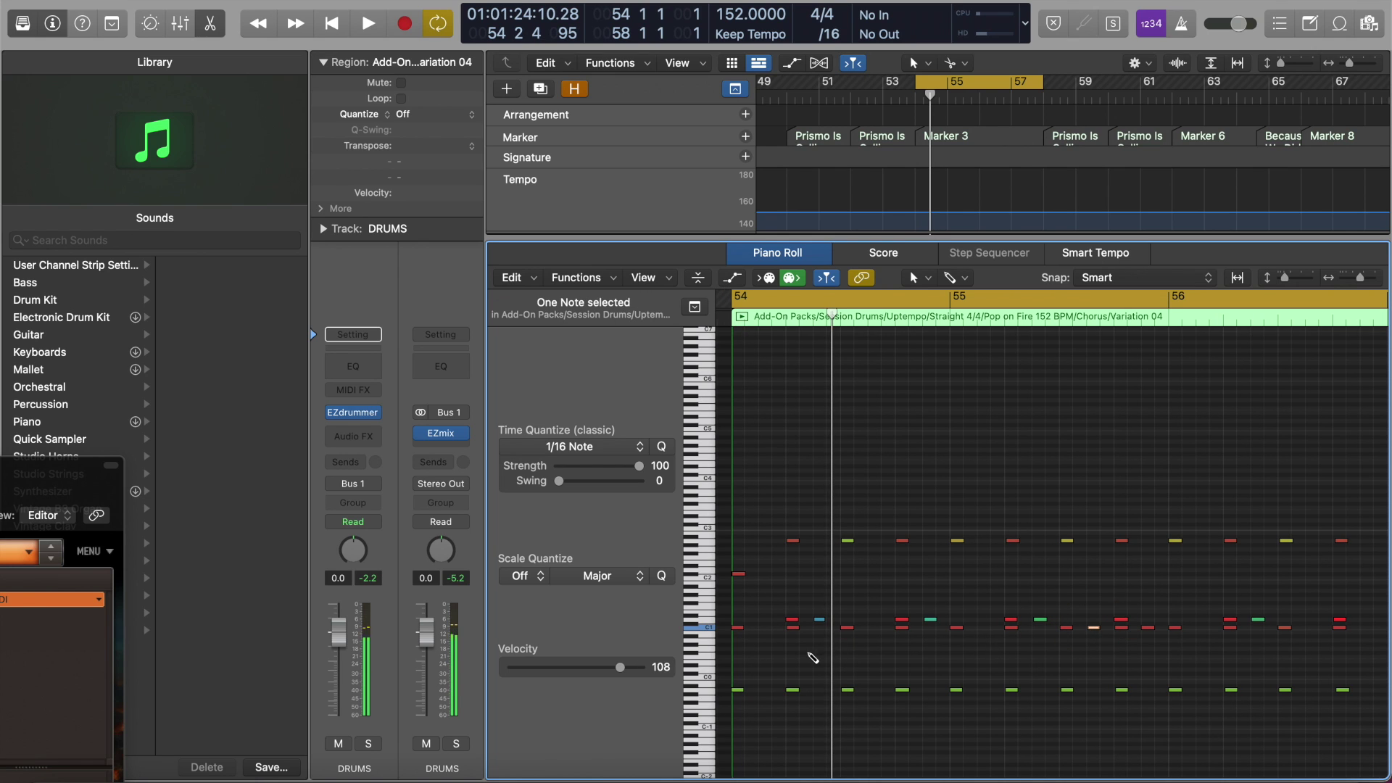
{"action": "left_click", "coordinate": [764, 628]}
{"action": "key", "text": "Delete"}
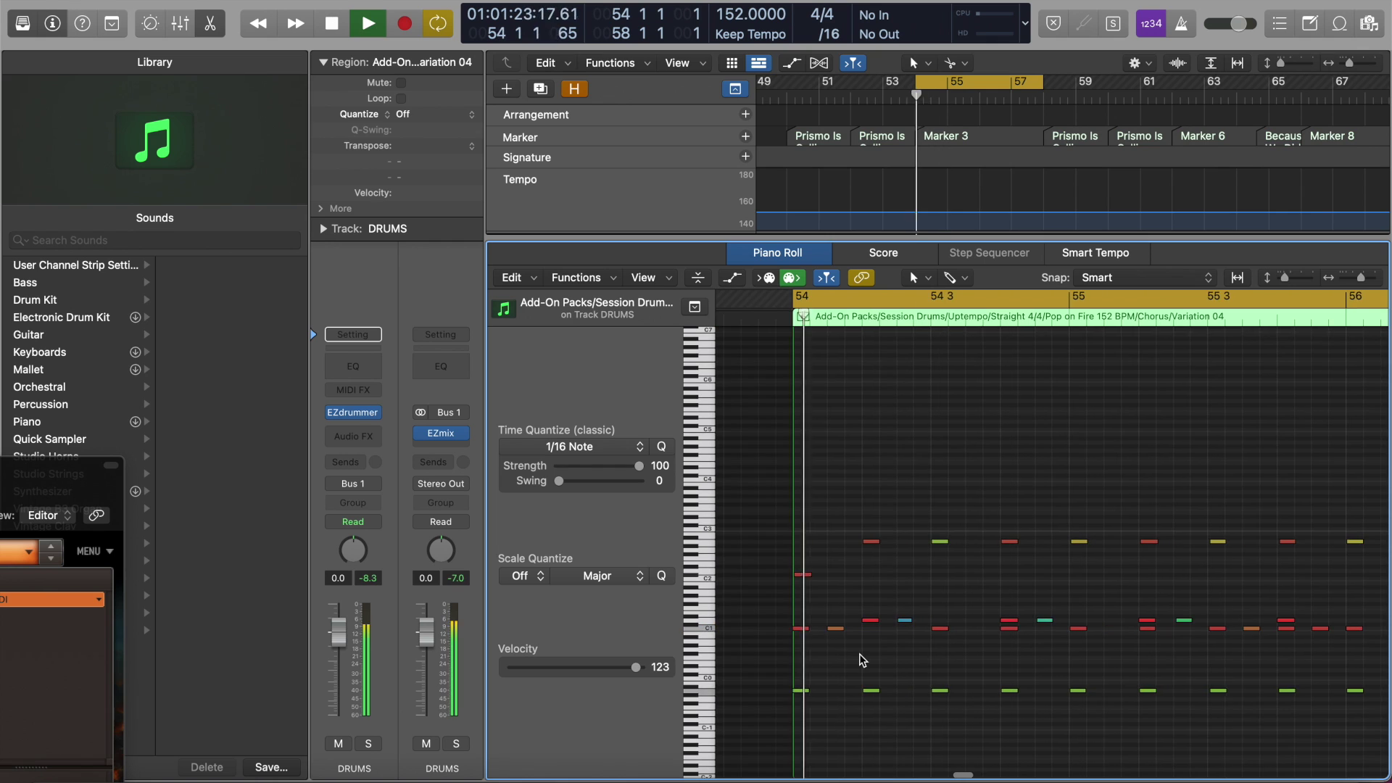
{"action": "key", "text": "super+Right"}
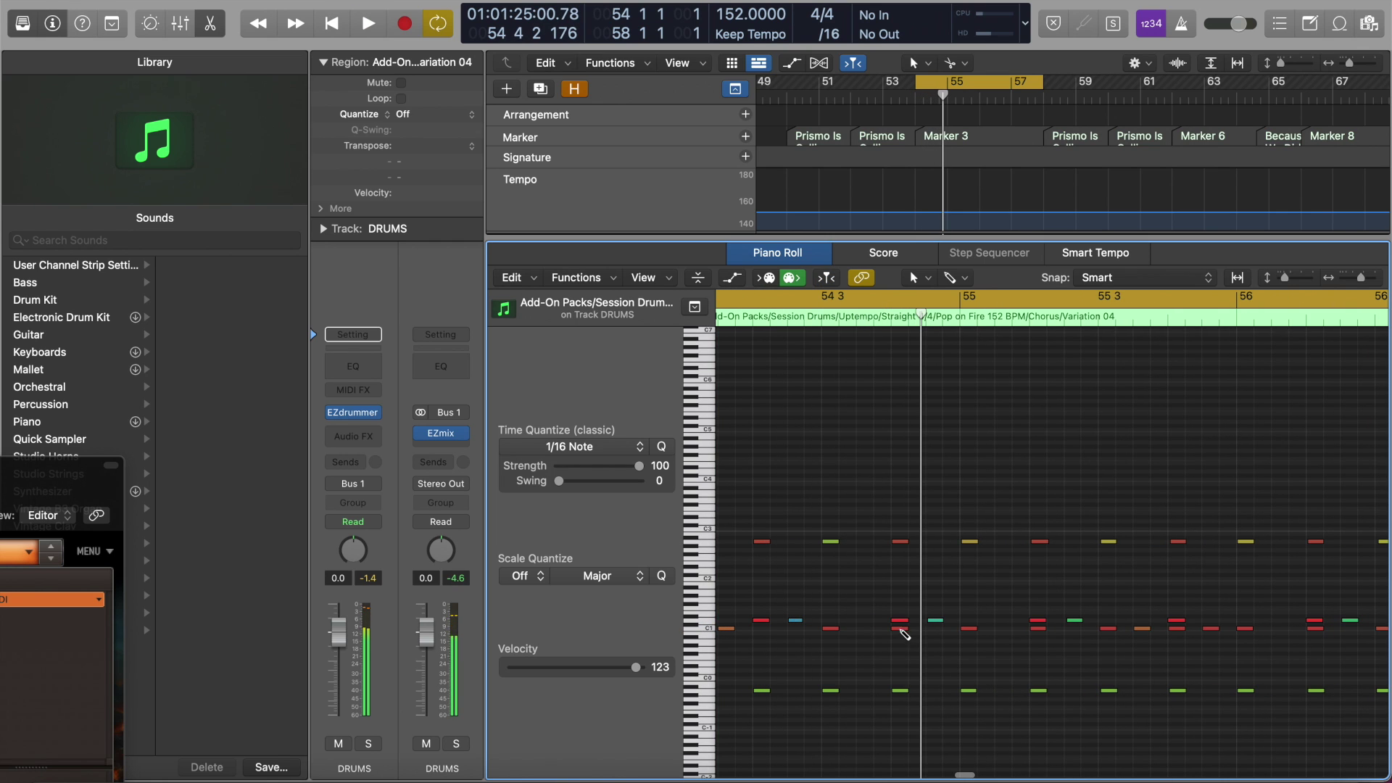
{"action": "left_click_drag", "start_coordinate": [899, 629], "coordinate": [939, 634]}
{"action": "left_click", "coordinate": [938, 634]}
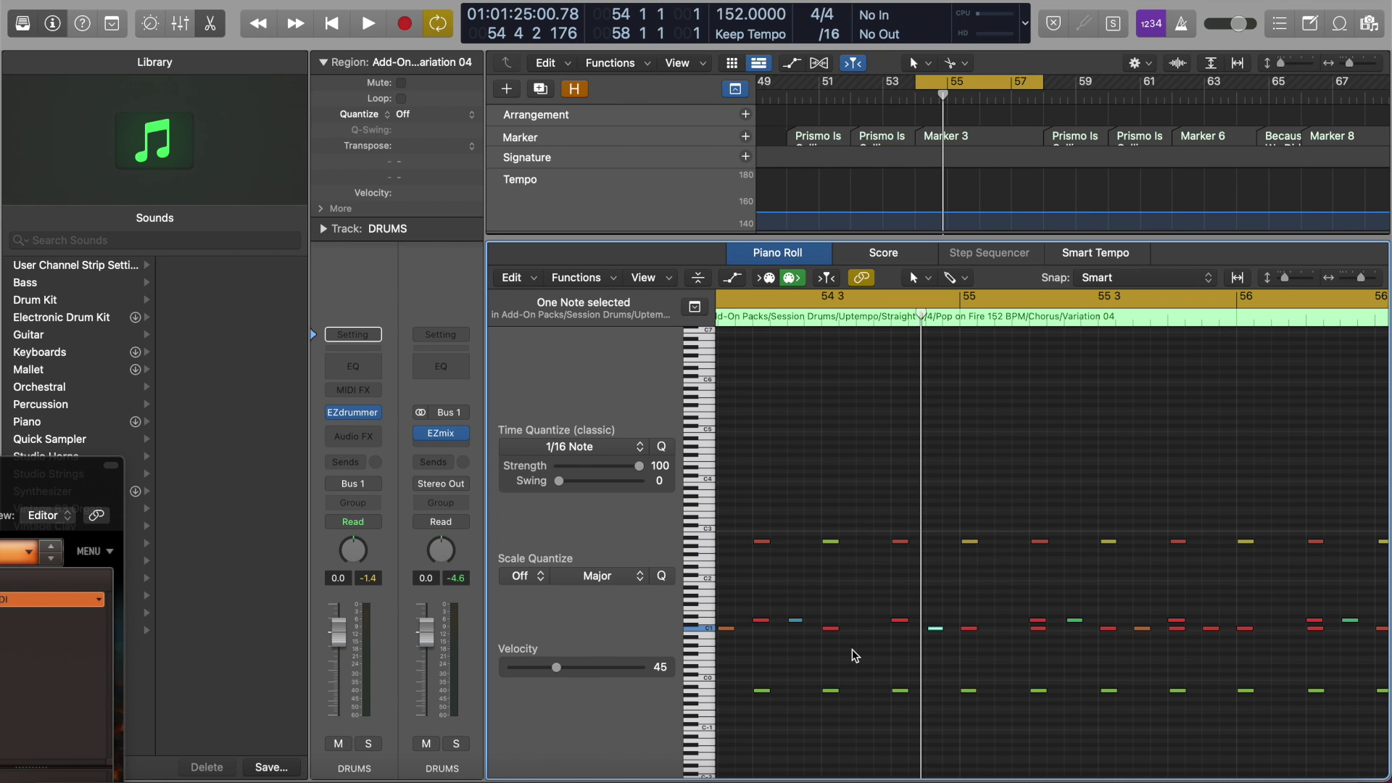
- With the Velocity Tool, lift the kick before bar 55 from velocity 45 to 91
{"action": "key", "text": "t"}
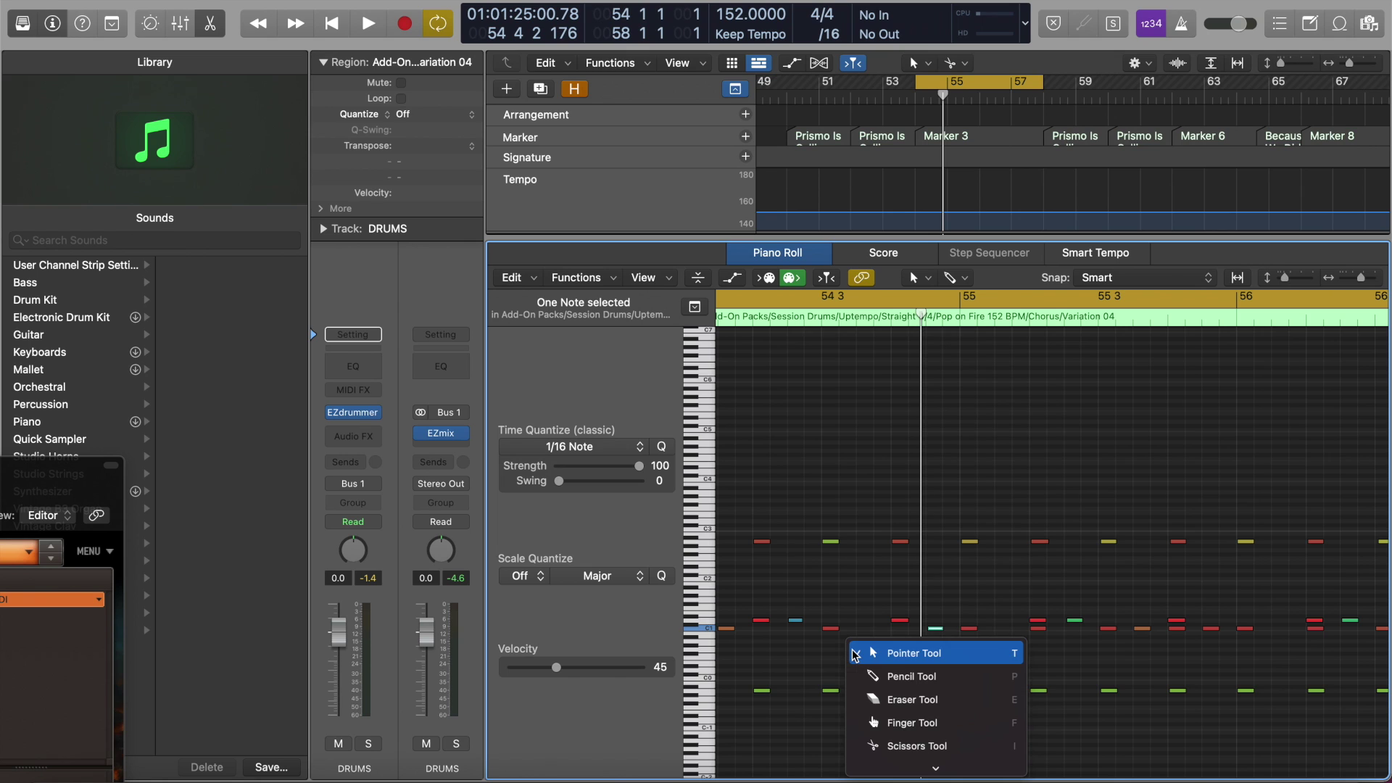
{"action": "scroll", "coordinate": [876, 675], "scroll_direction": "down", "scroll_amount": 3}
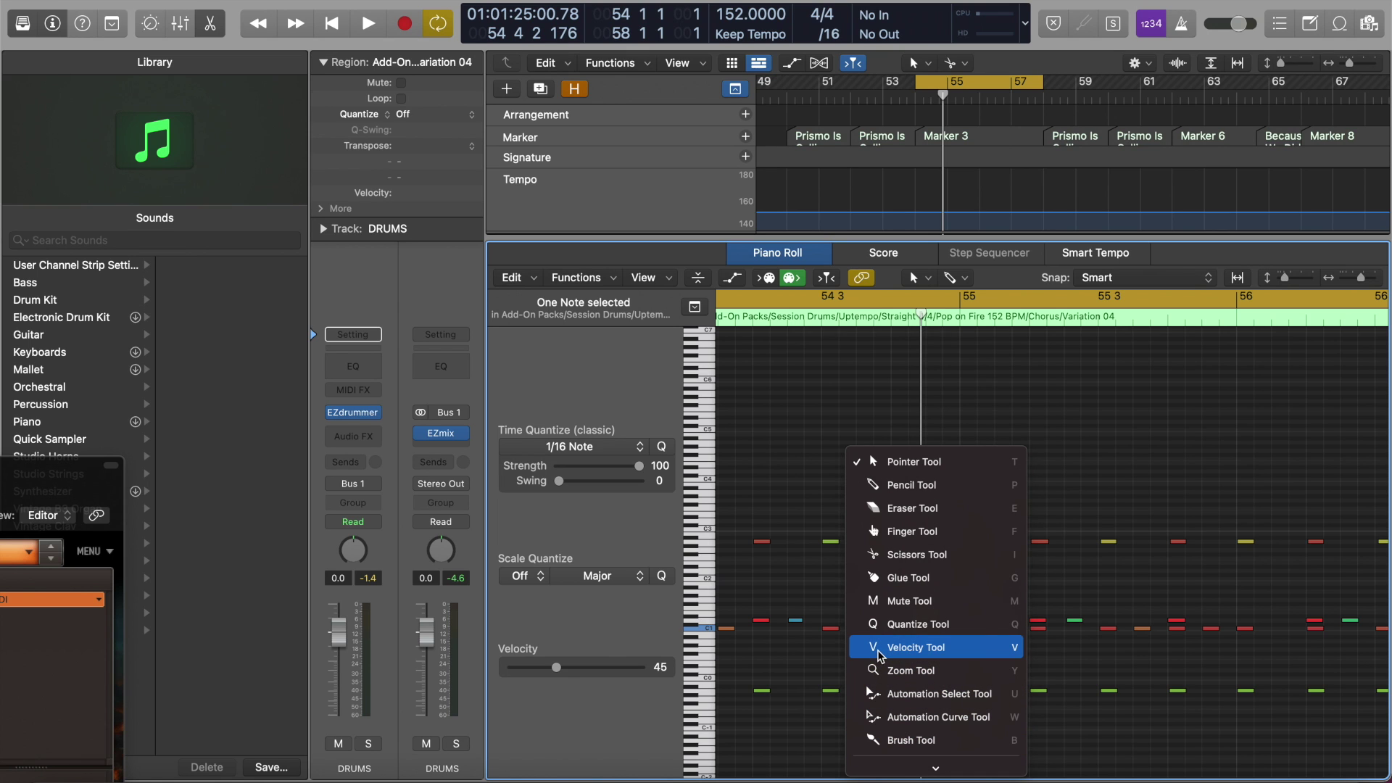
{"action": "left_click", "coordinate": [878, 650]}
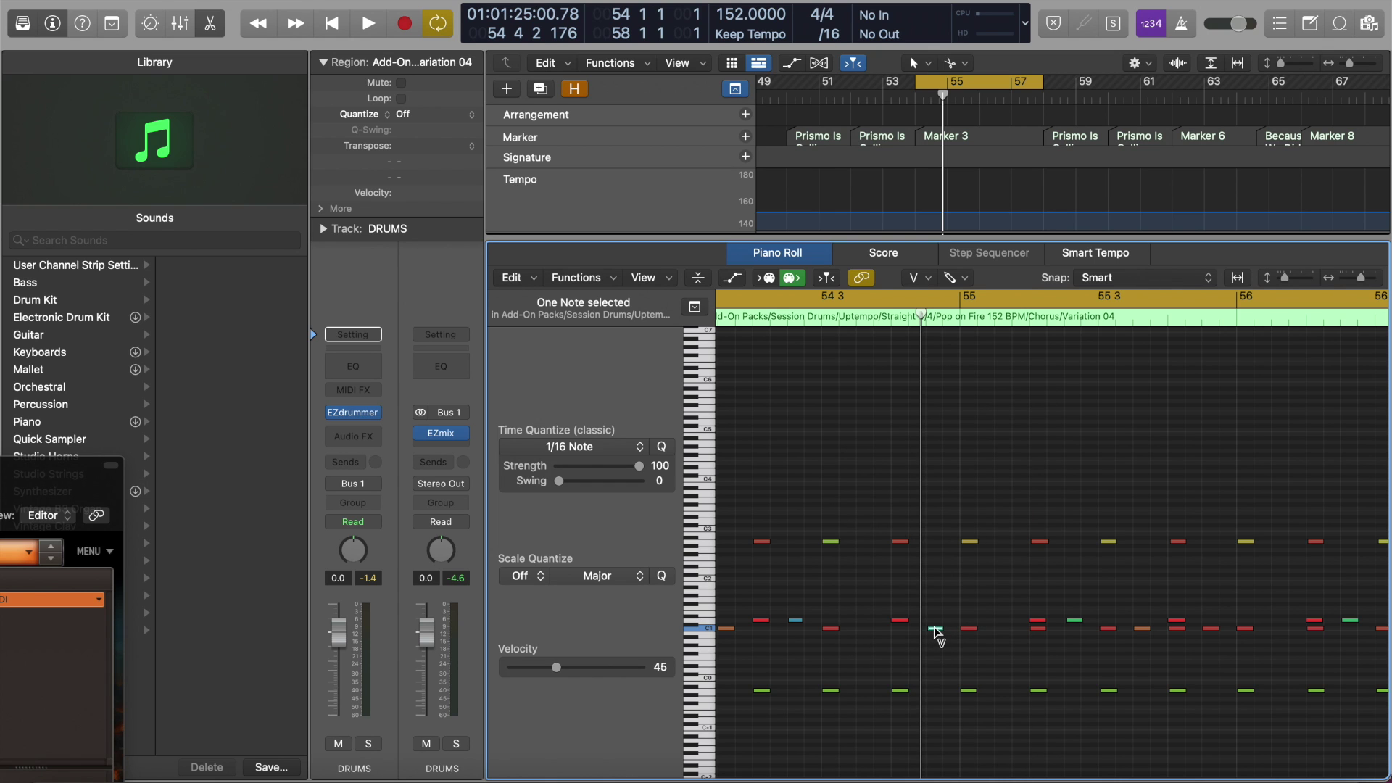
{"action": "left_click_drag", "start_coordinate": [935, 630], "coordinate": [932, 547]}
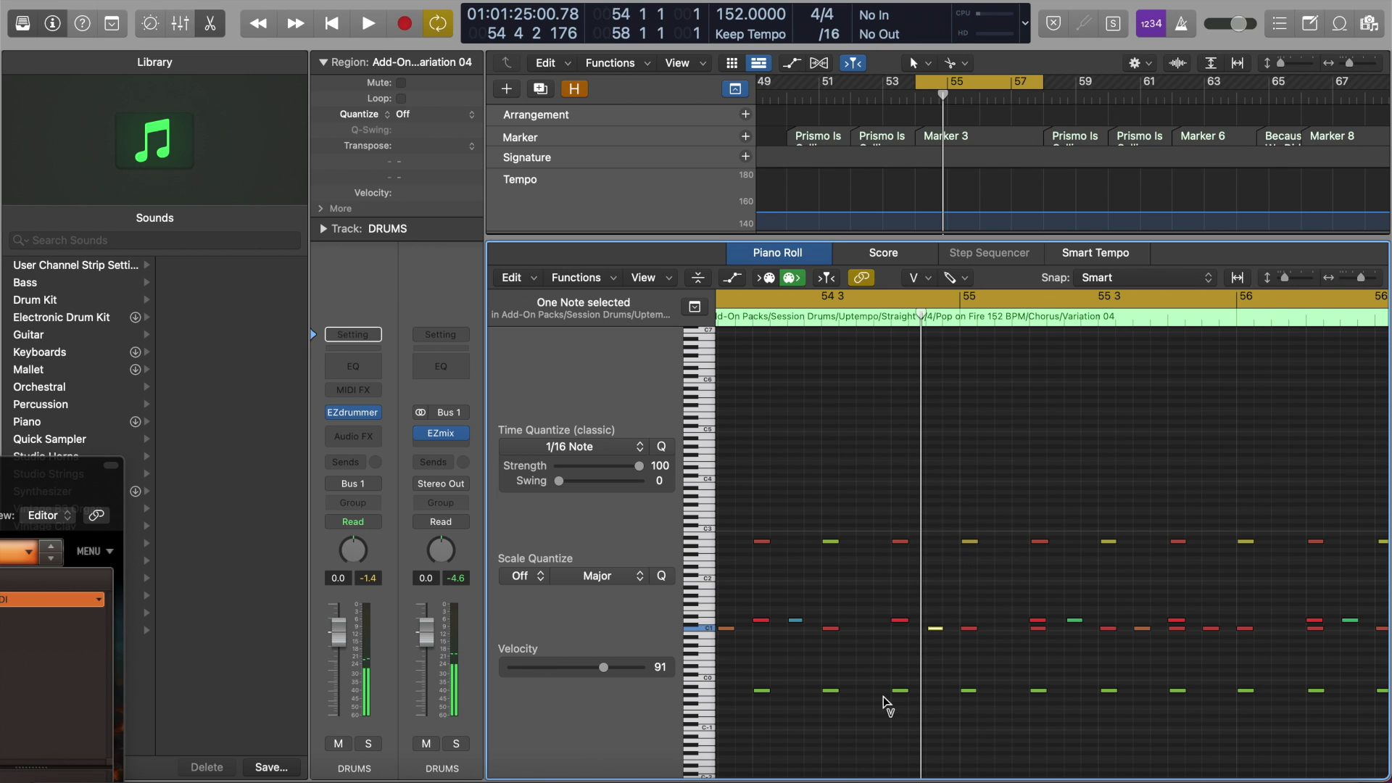
- Lower two kick notes' velocities to about 101 and 106, then play back the groove
{"action": "key", "text": "space"}
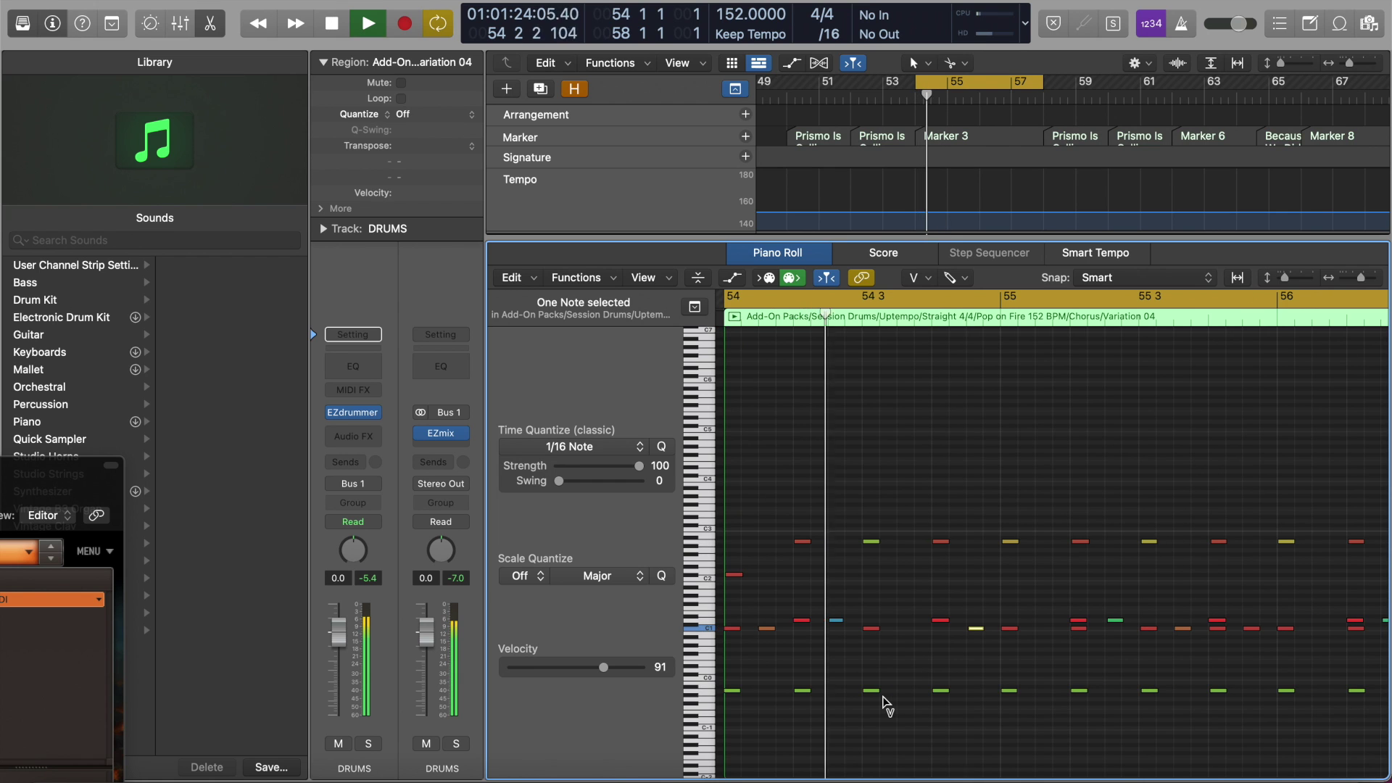
{"action": "key", "text": "space"}
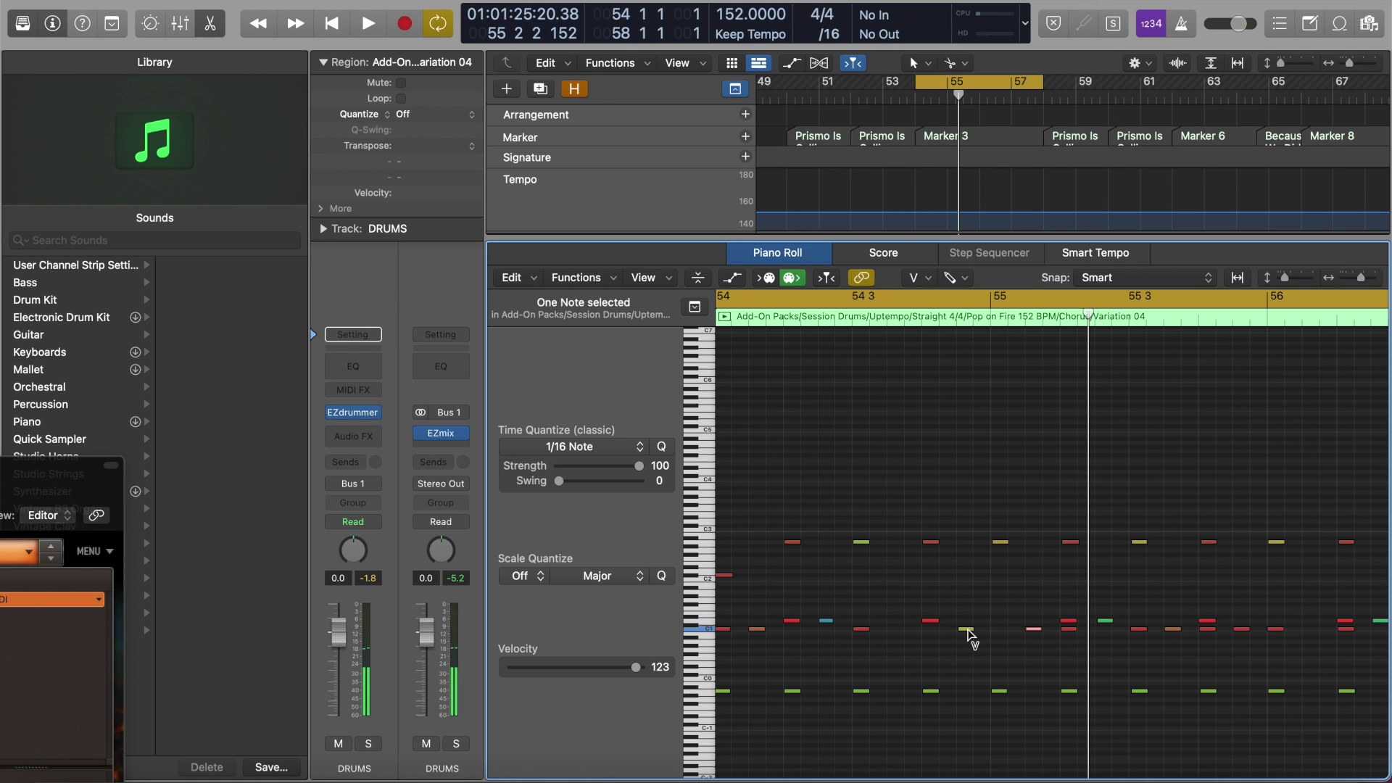
{"action": "left_click_drag", "start_coordinate": [967, 633], "coordinate": [969, 586]}
{"action": "left_click_drag", "start_coordinate": [1035, 632], "coordinate": [1034, 677]}
{"action": "key", "text": "space"}
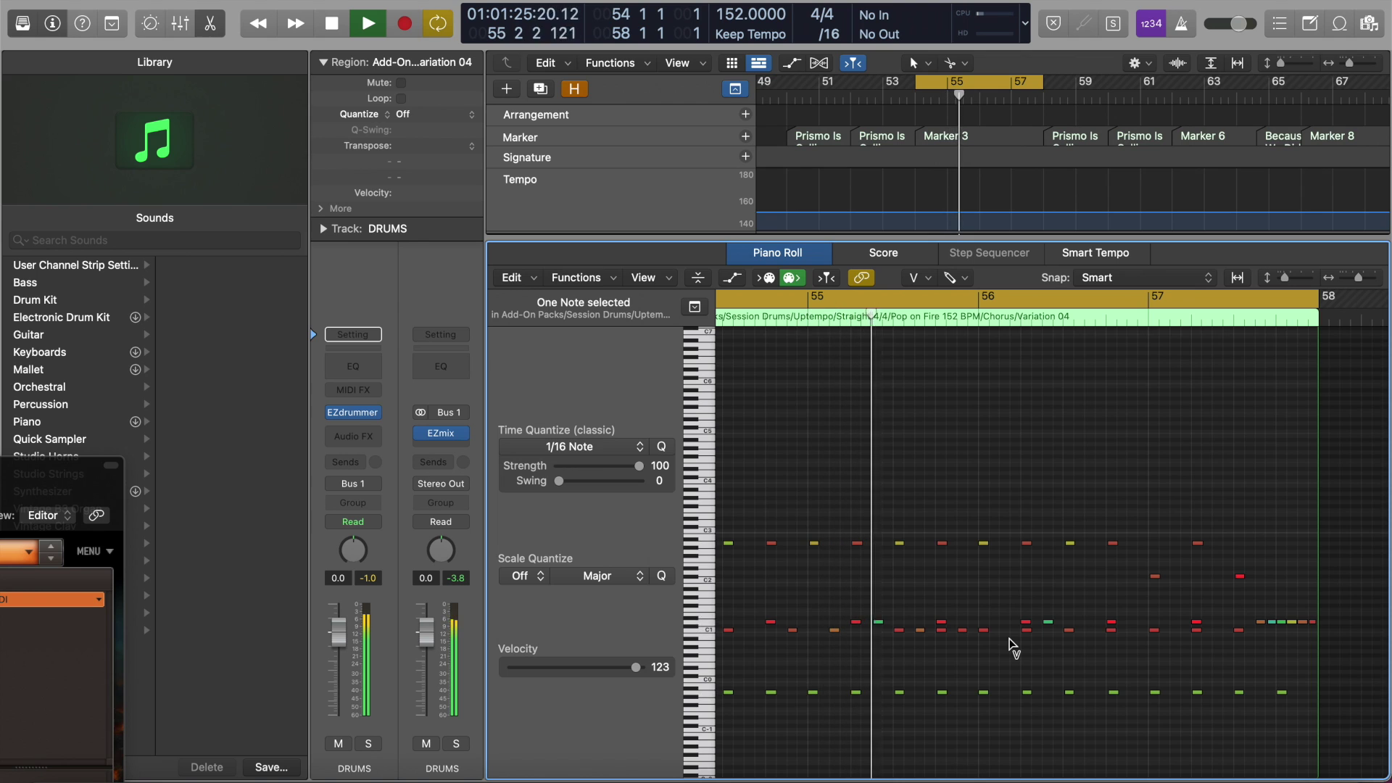
{"action": "key", "text": "space"}
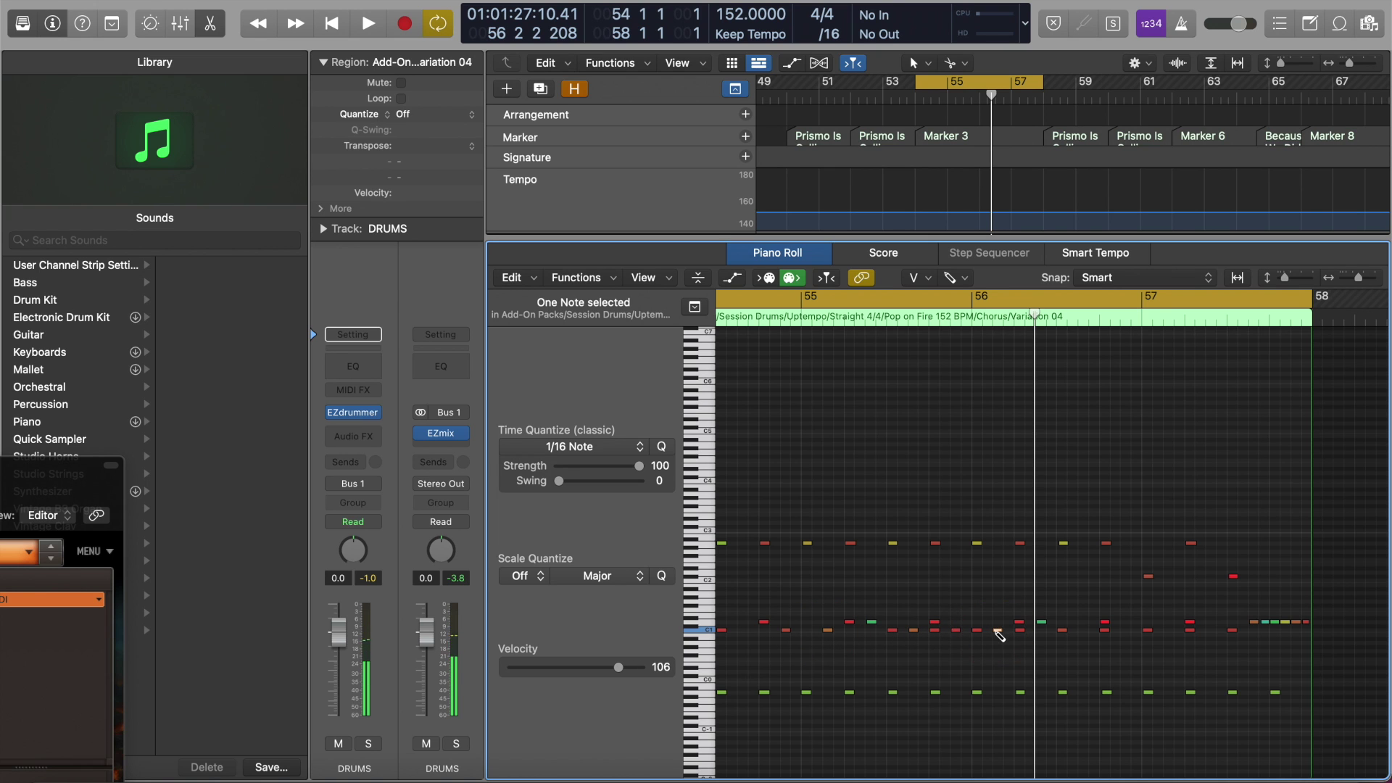
- Replay the groove from bar 55, check another drum note's velocity, and loop the section
{"action": "key", "text": "space"}
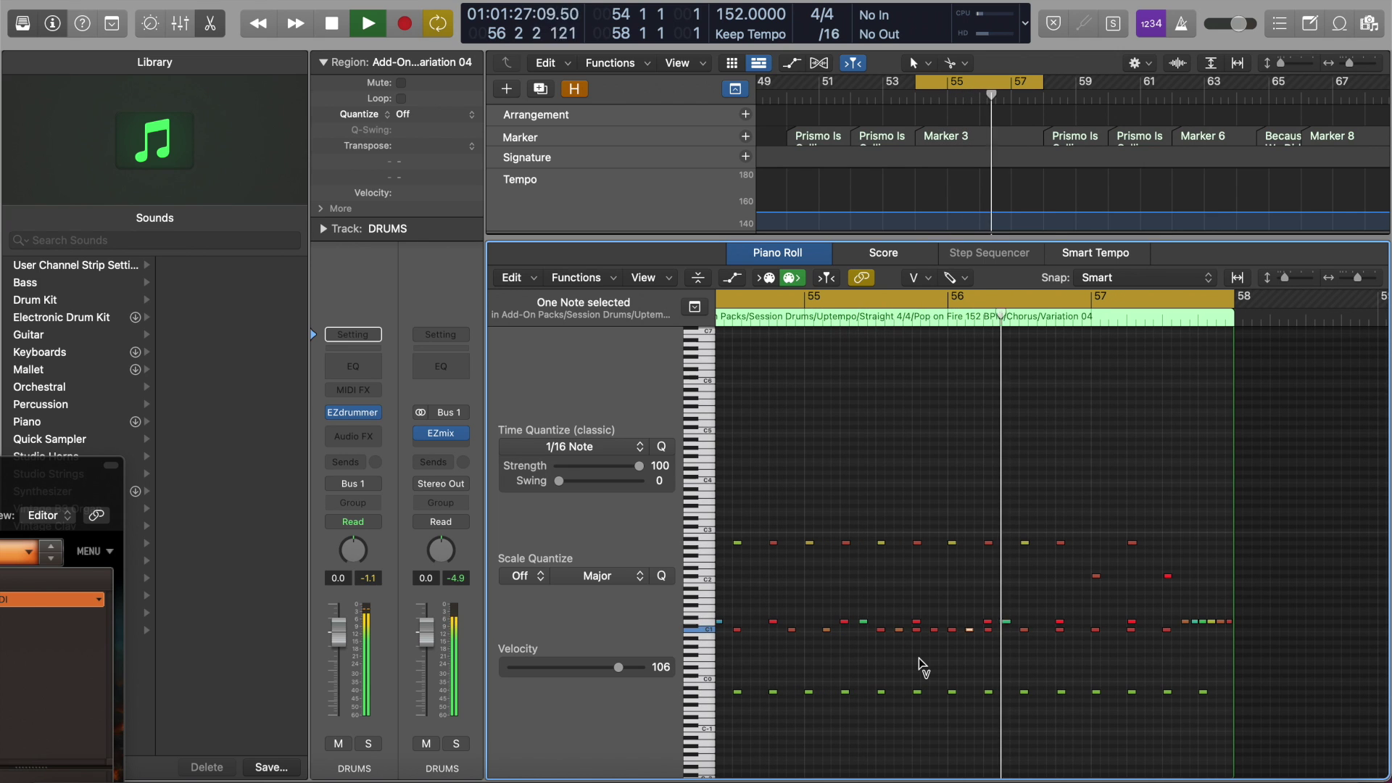
{"action": "key", "text": "space"}
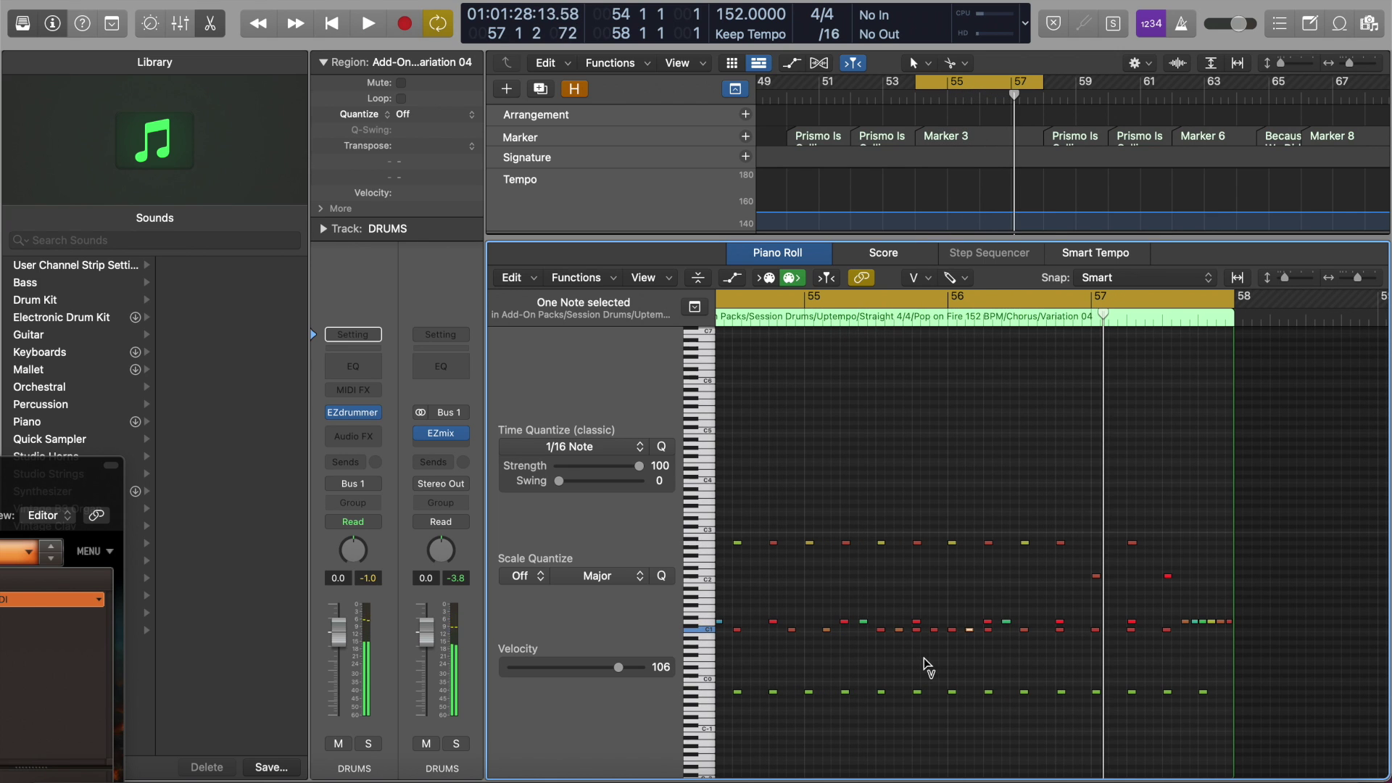
{"action": "key", "text": "space"}
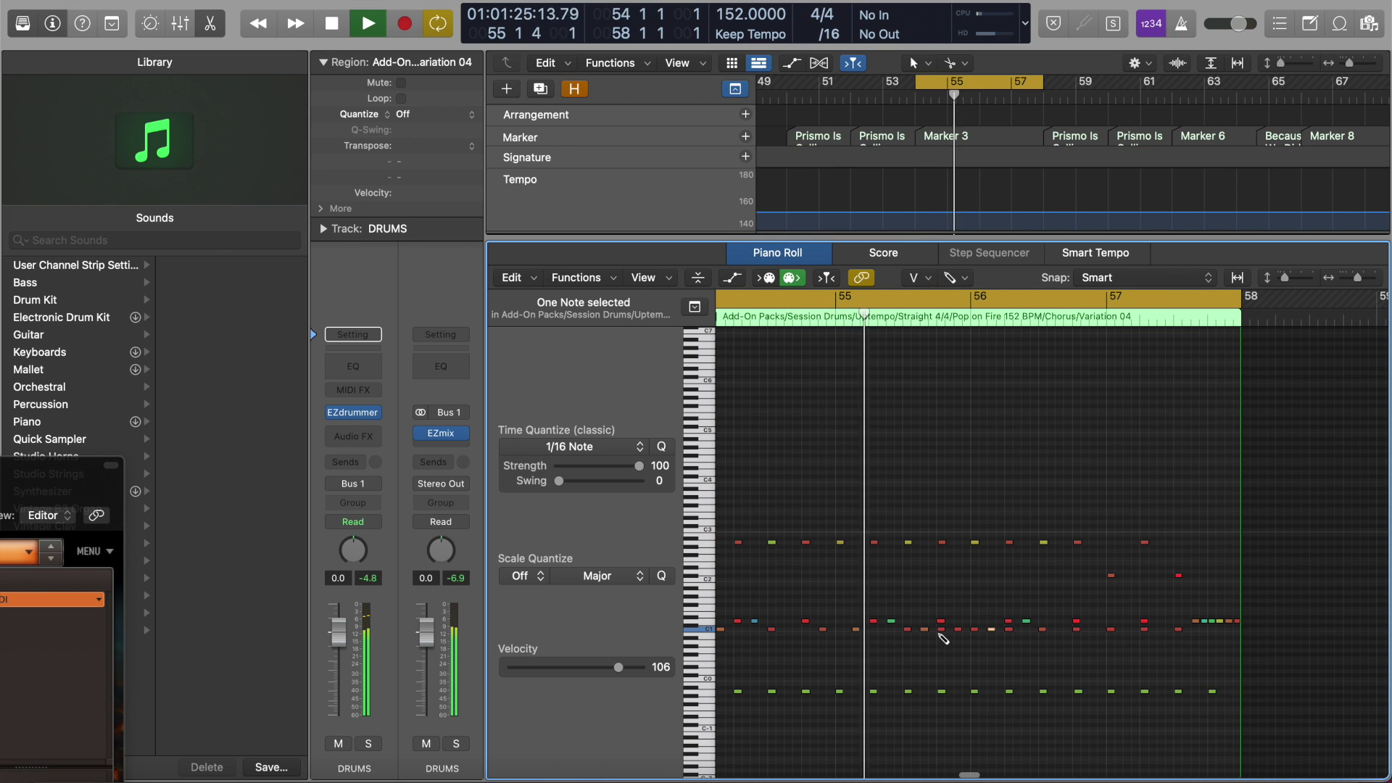
{"action": "left_click", "coordinate": [940, 621]}
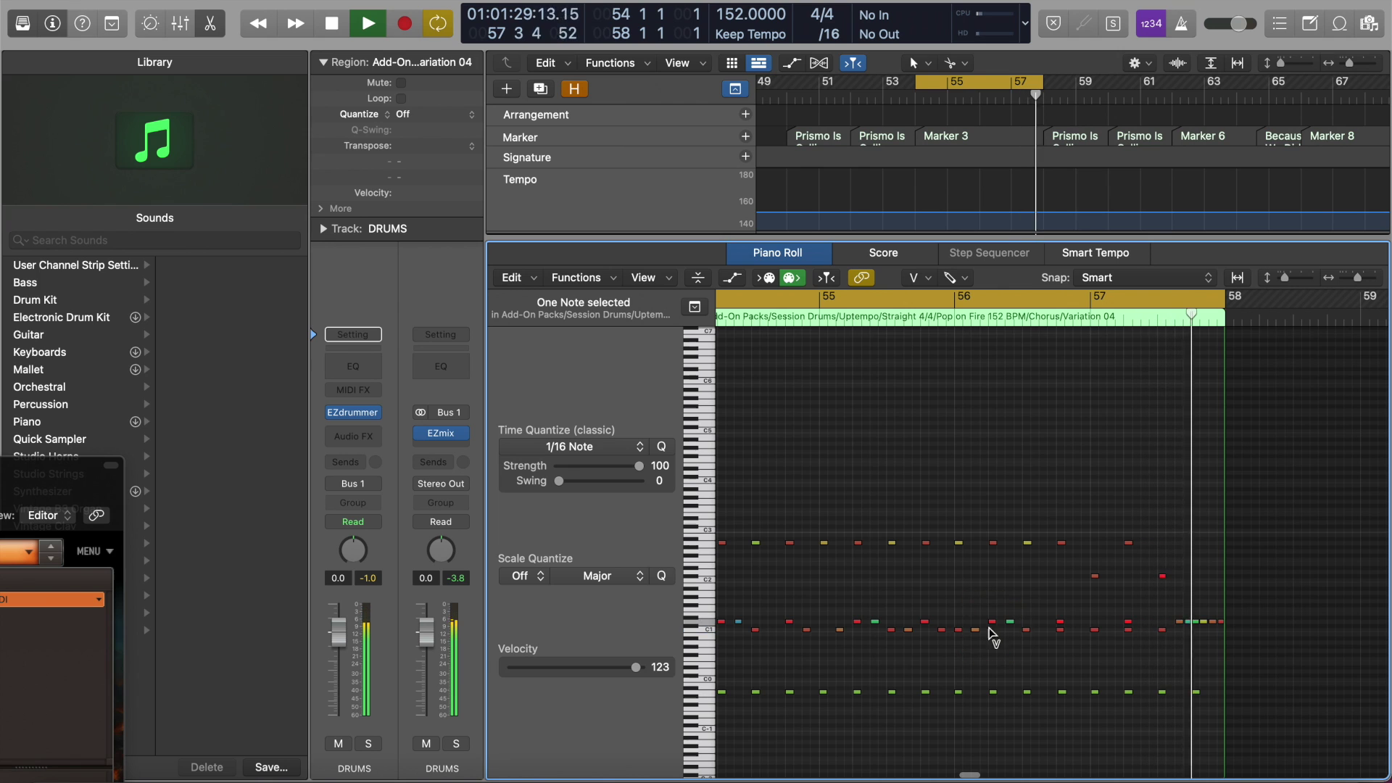
{"action": "key", "text": "space"}
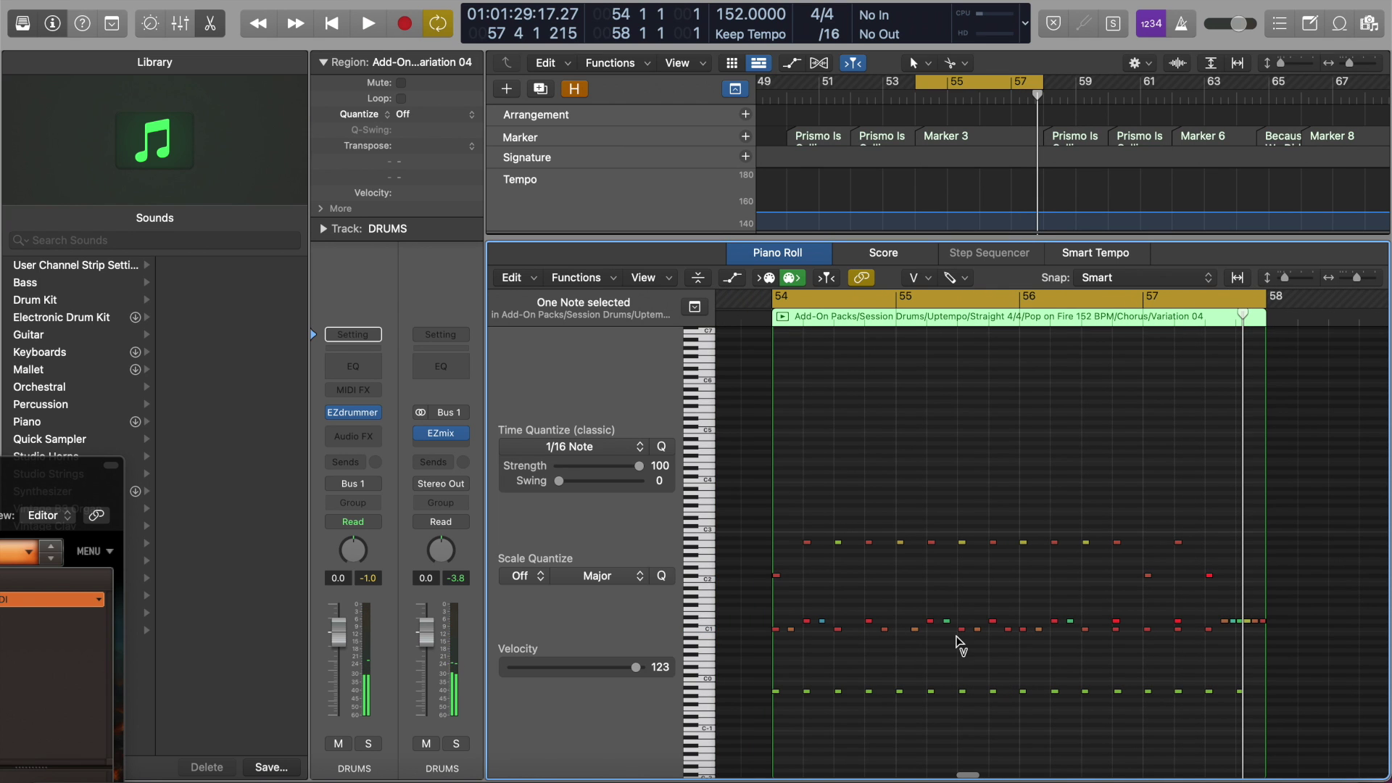
{"action": "scroll", "coordinate": [958, 641], "scroll_direction": "right", "scroll_amount": 2}
{"action": "scroll", "coordinate": [1023, 638], "scroll_direction": "right", "scroll_amount": 1}
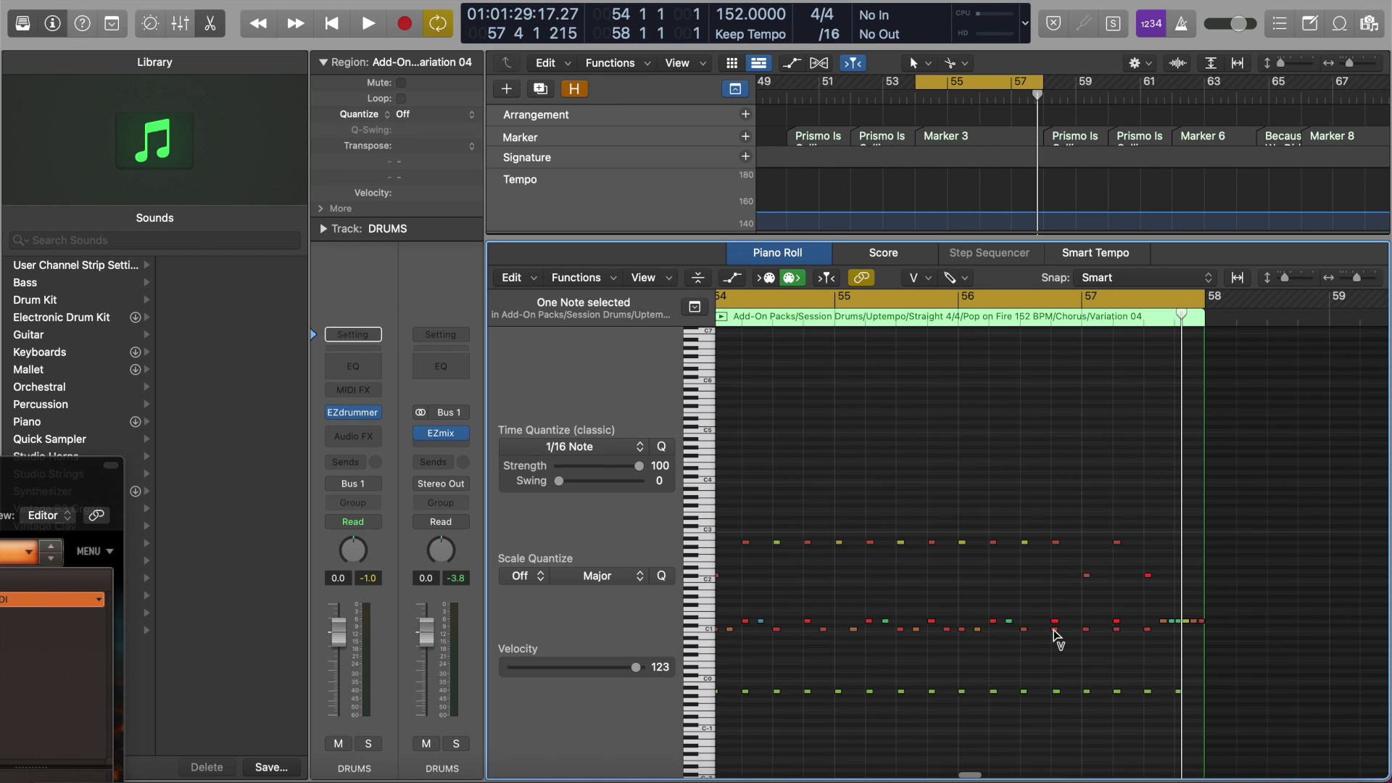
{"action": "mouse_move", "coordinate": [1057, 639]}
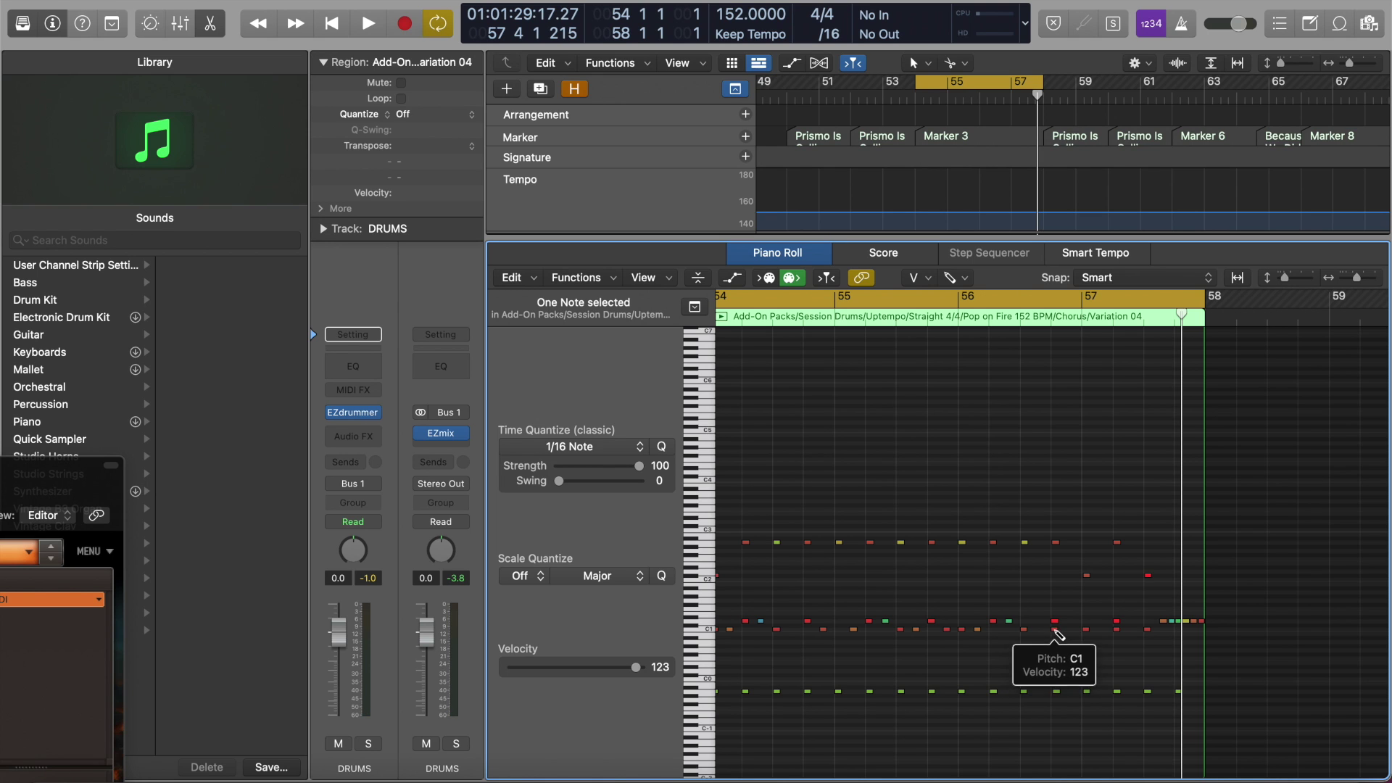
{"action": "key", "text": "space"}
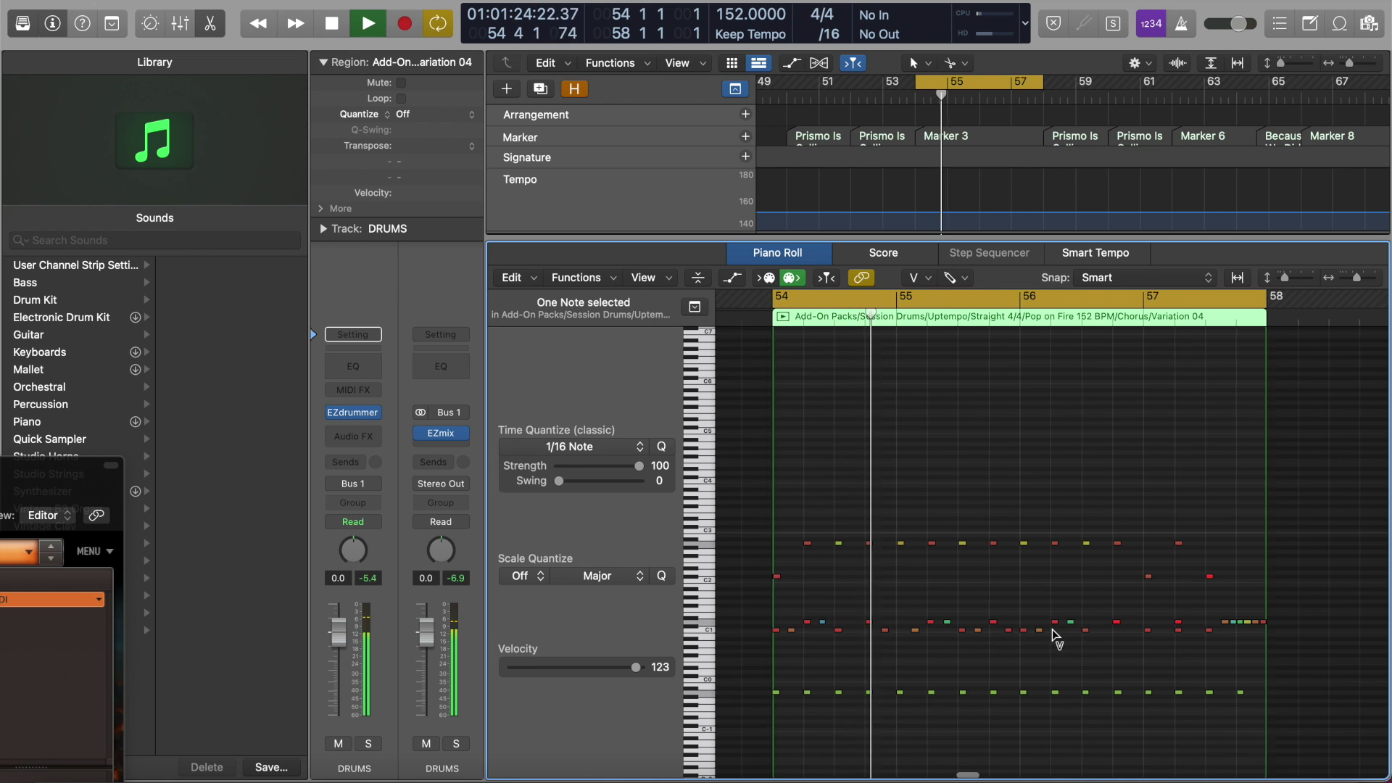
{"action": "scroll", "coordinate": [1056, 638], "scroll_direction": "up", "scroll_amount": 3}
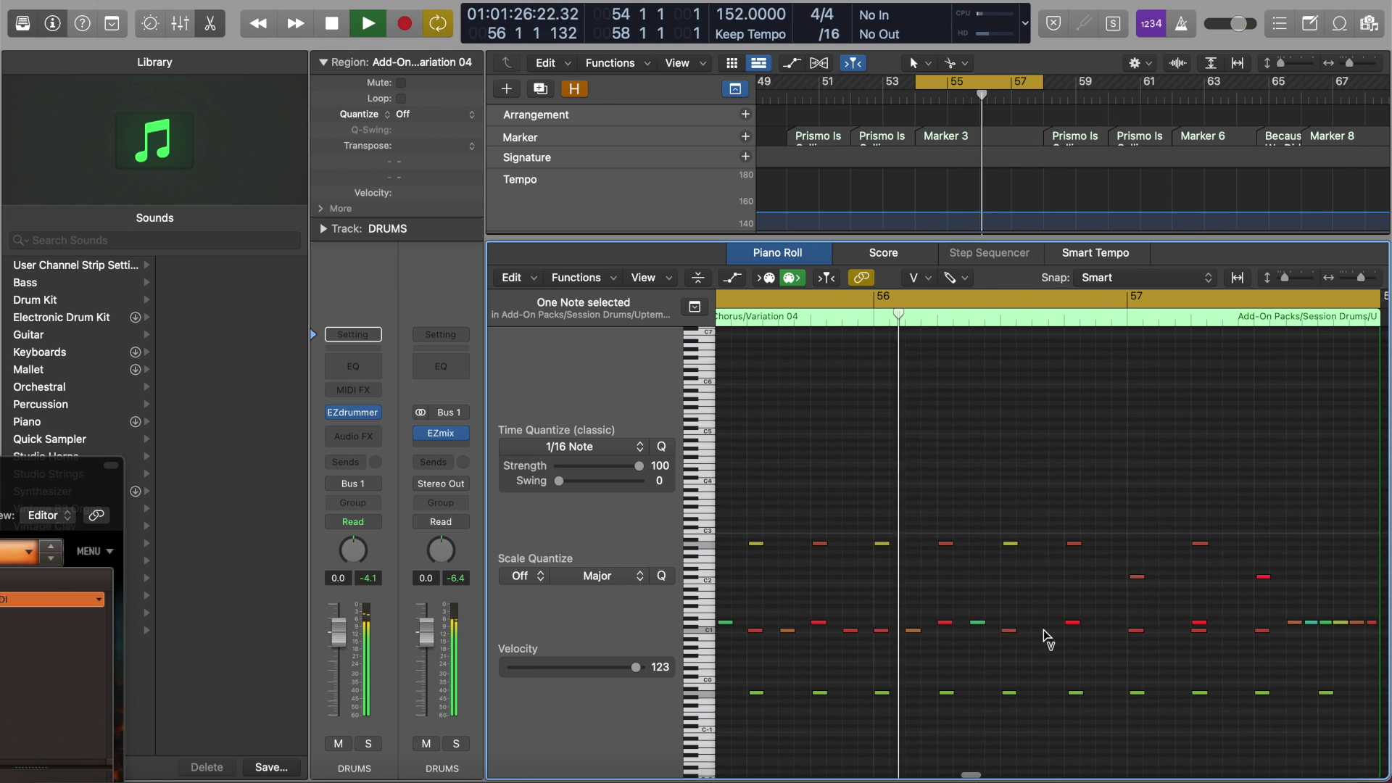
{"action": "key", "text": "space"}
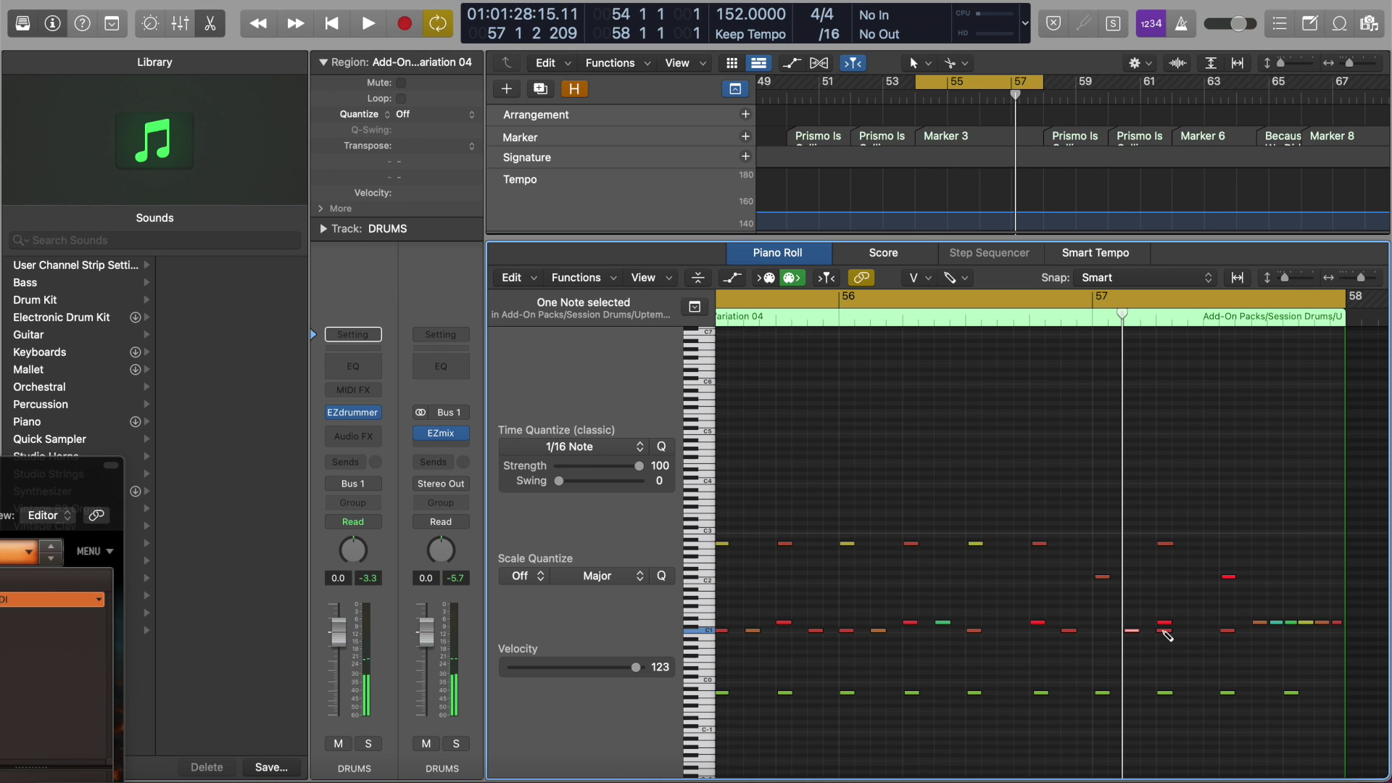
{"action": "key", "text": "space"}
{"action": "key", "text": "super+Left"}
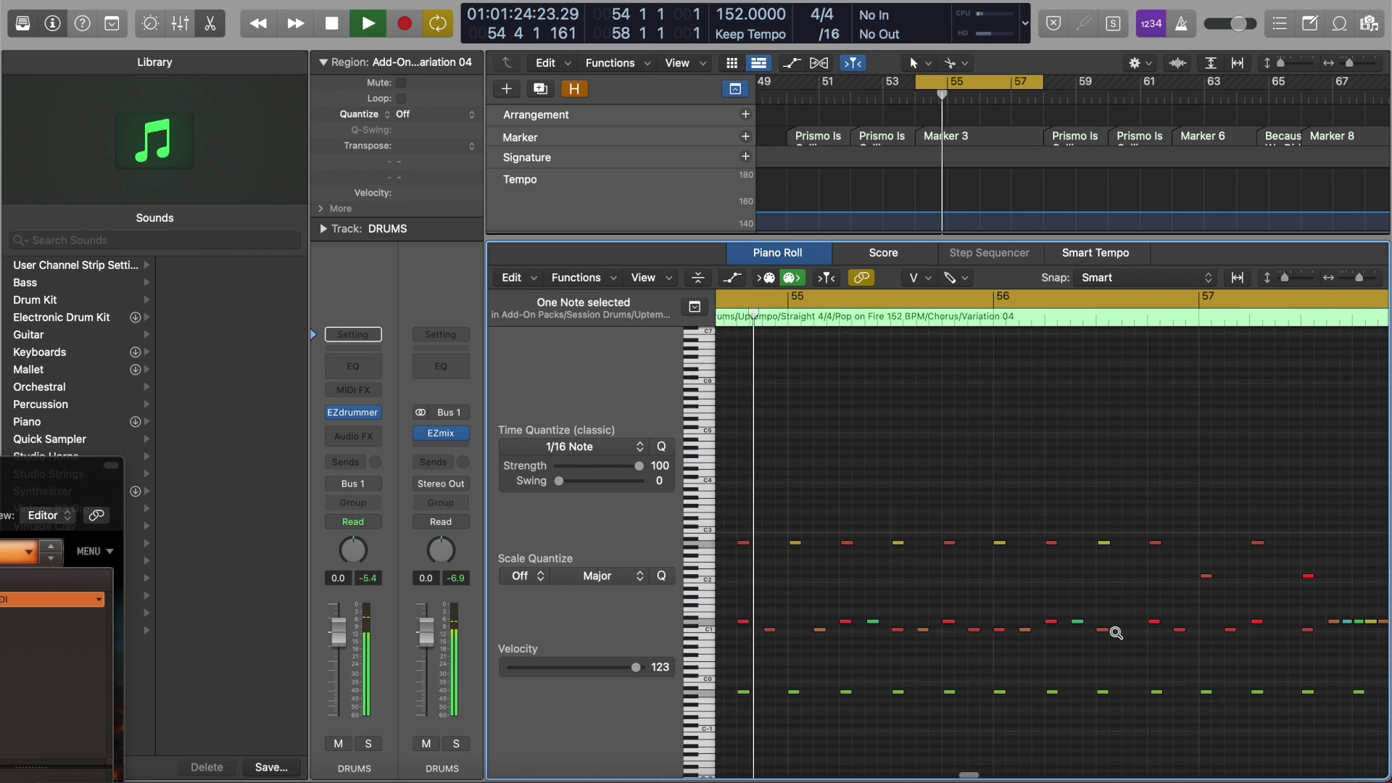
{"action": "key", "text": "super+Left"}
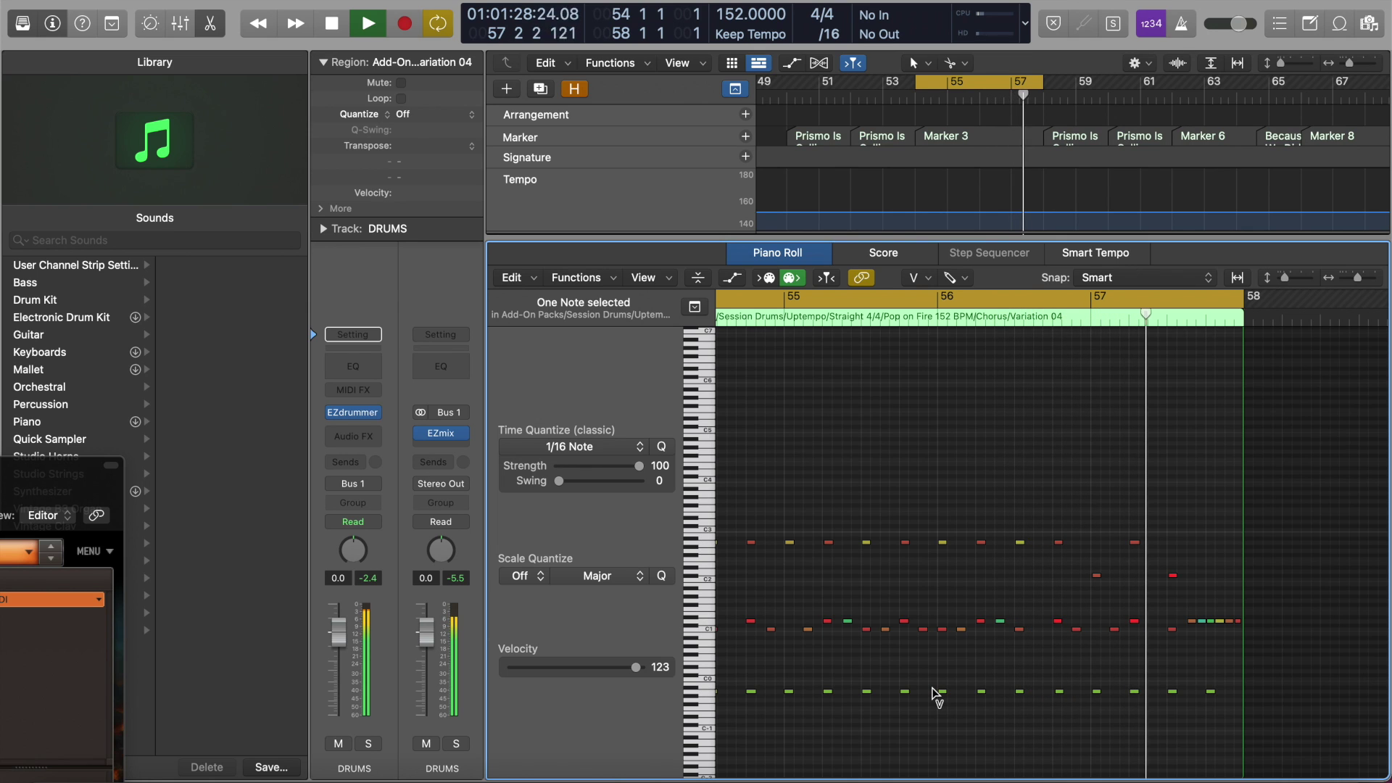
{"action": "key", "text": "space"}
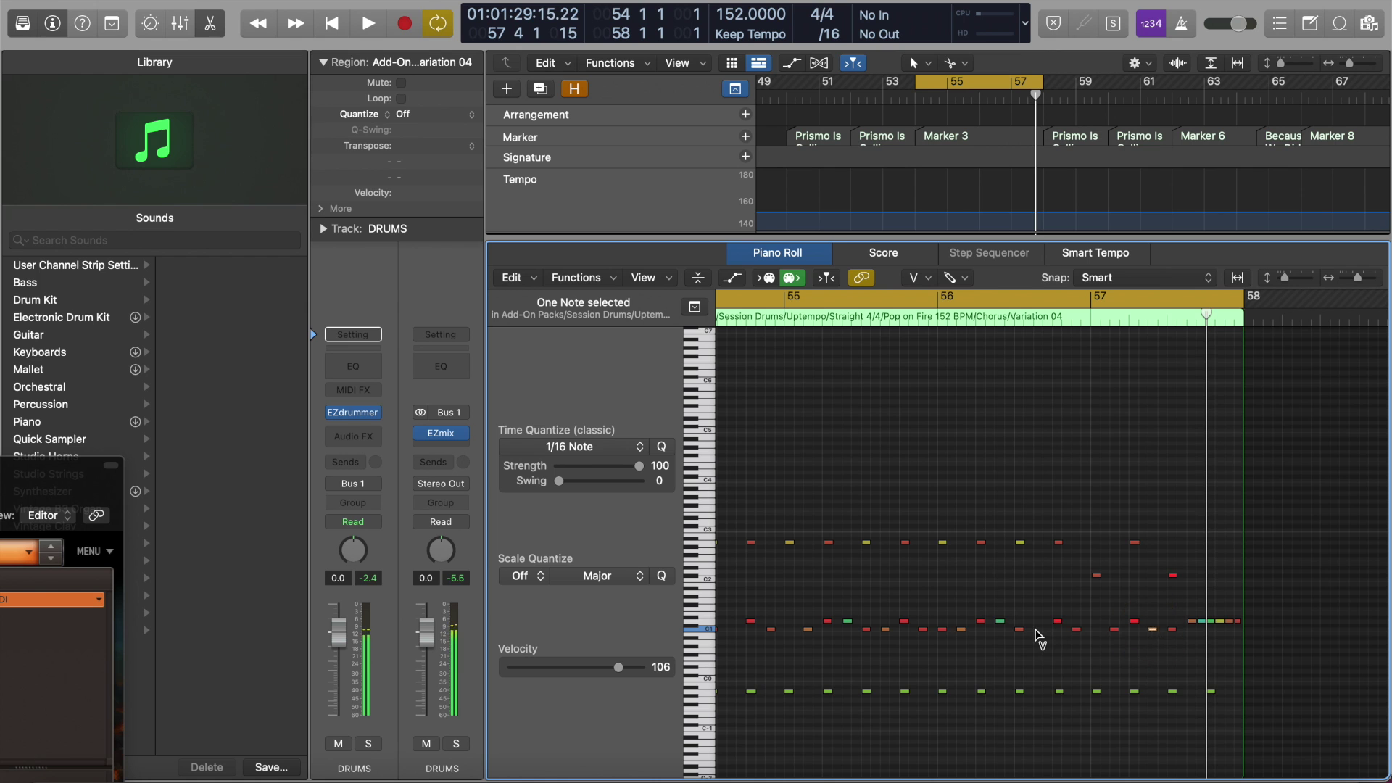
{"action": "key", "text": "space"}
{"action": "key", "text": "super+Left"}
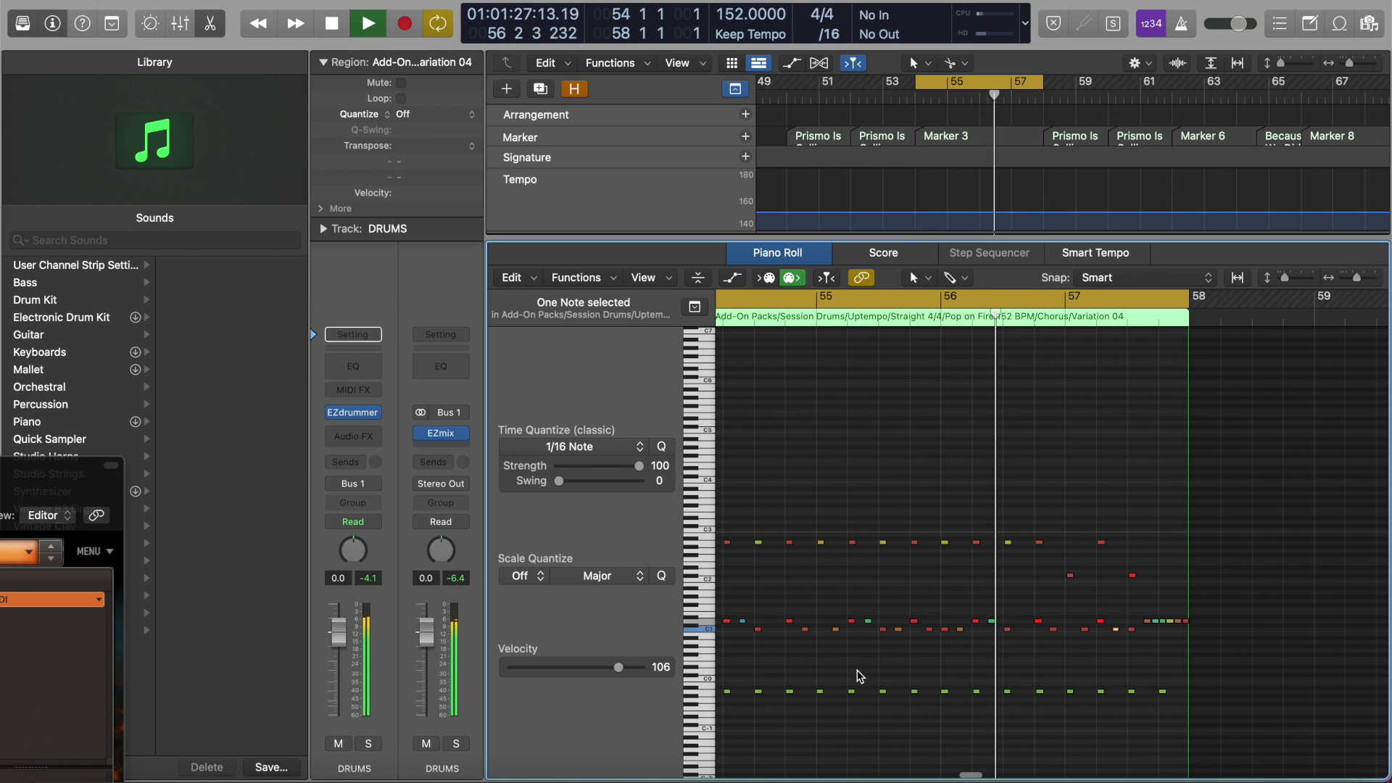
{"action": "scroll", "coordinate": [838, 676], "scroll_direction": "right", "scroll_amount": 3}
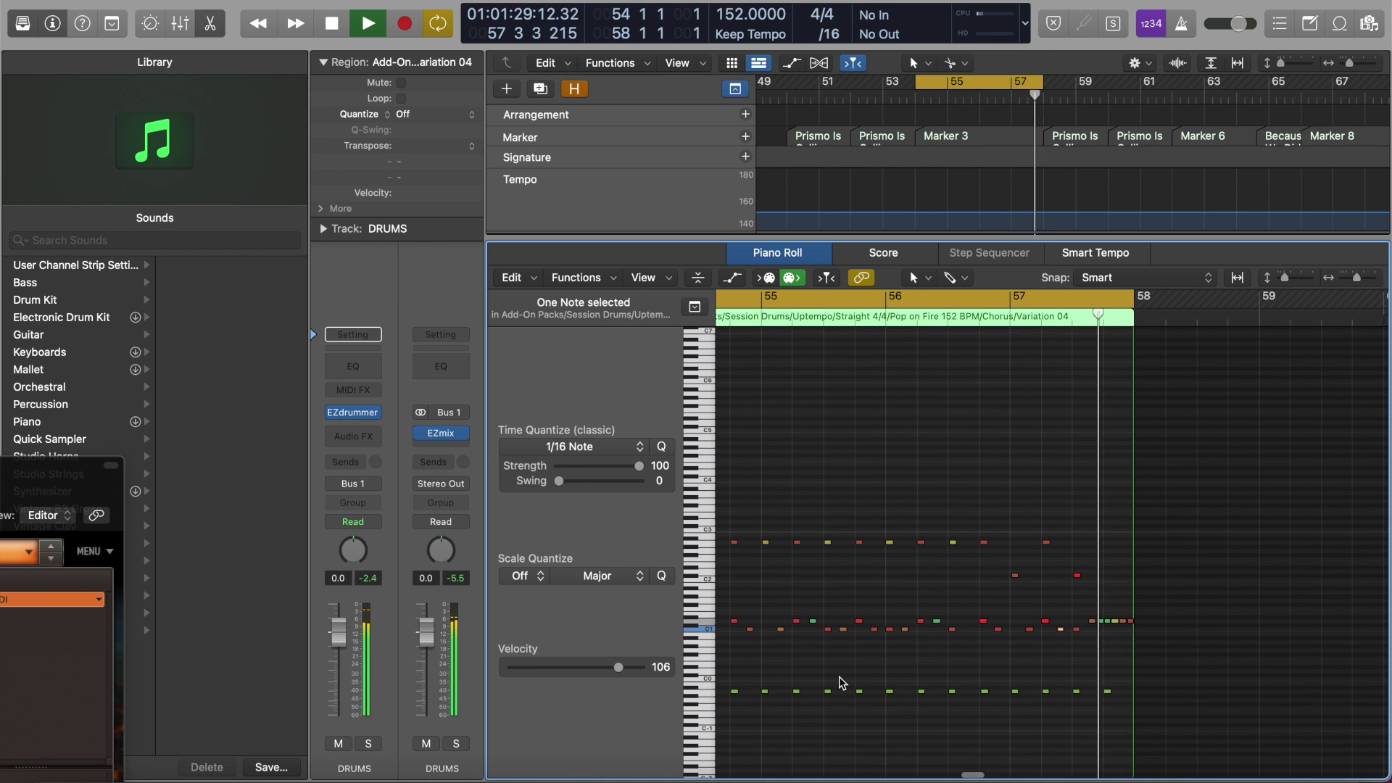
{"action": "key", "text": "space"}
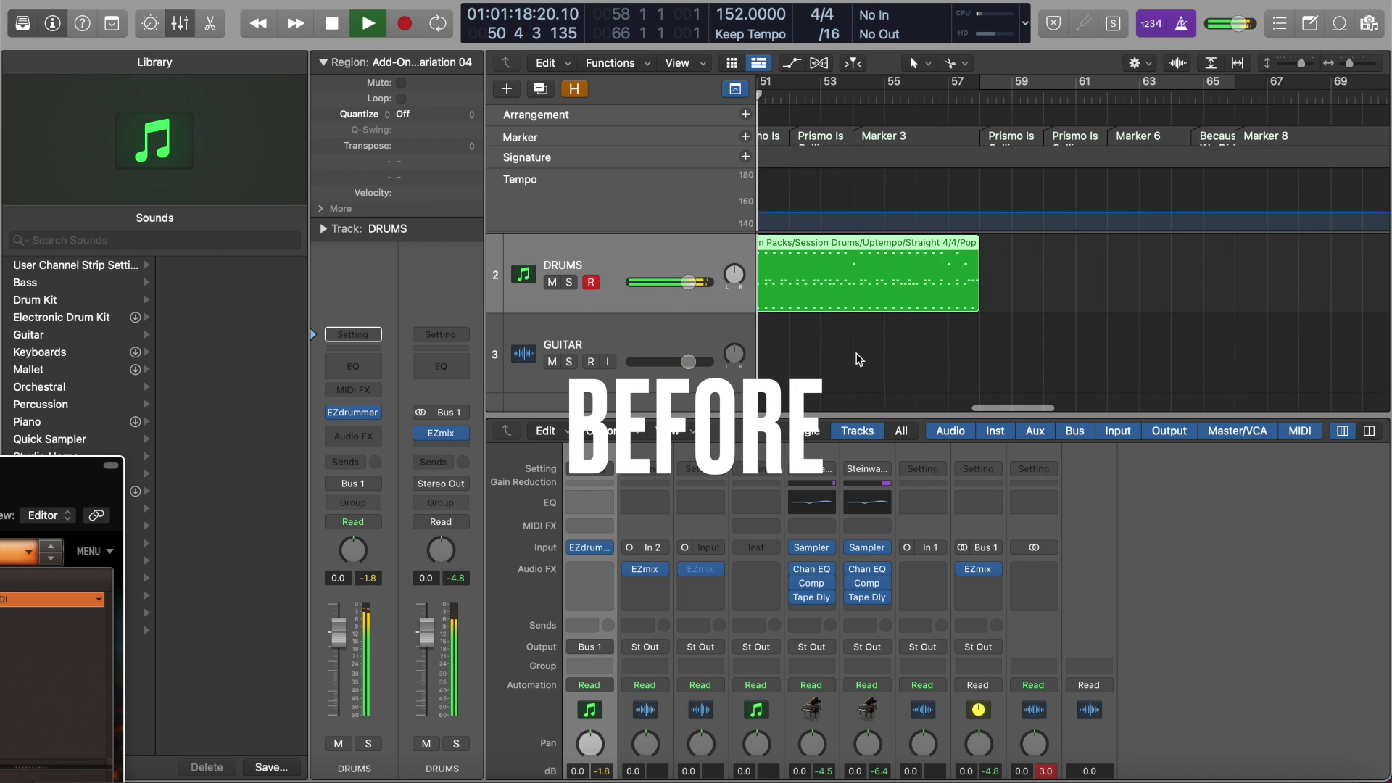
{"action": "scroll", "coordinate": [858, 359], "scroll_direction": "down", "scroll_amount": 3}
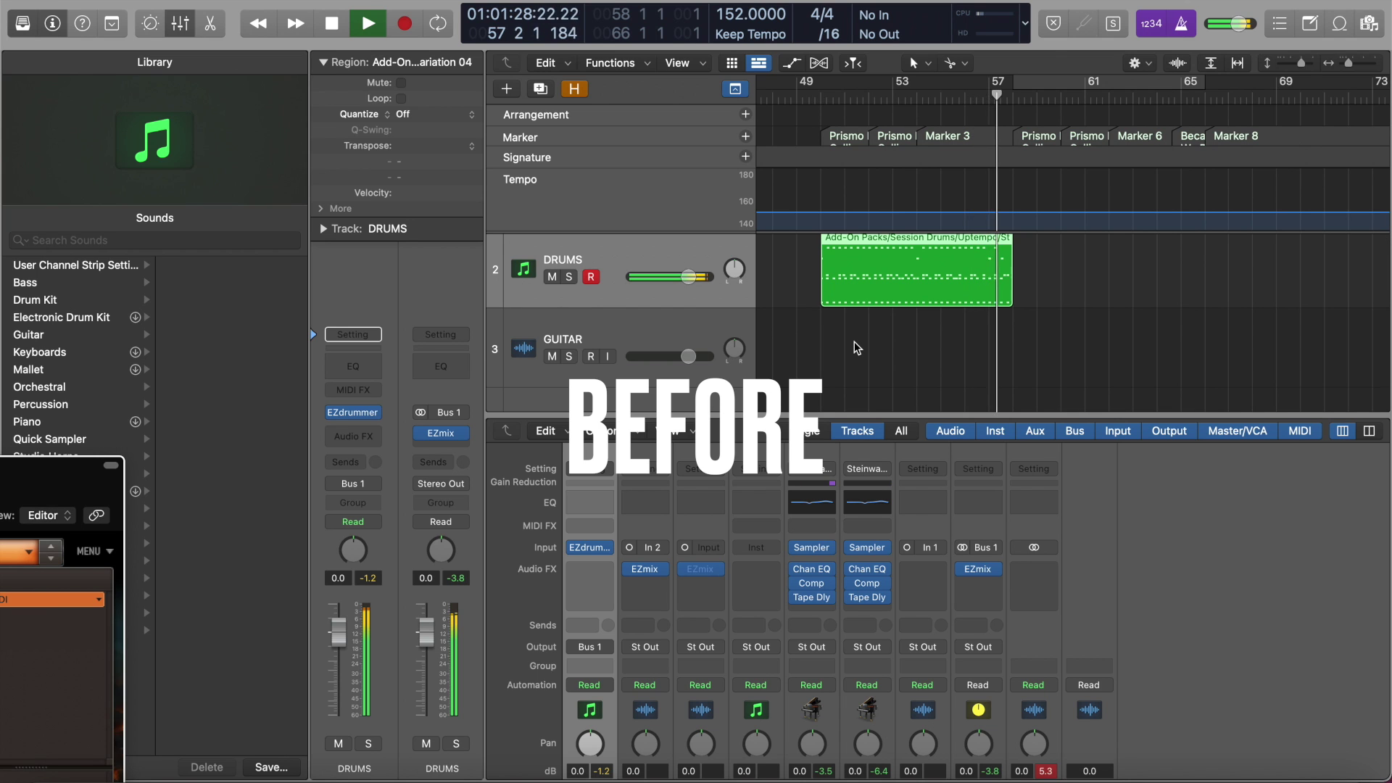
{"action": "key", "text": "space"}
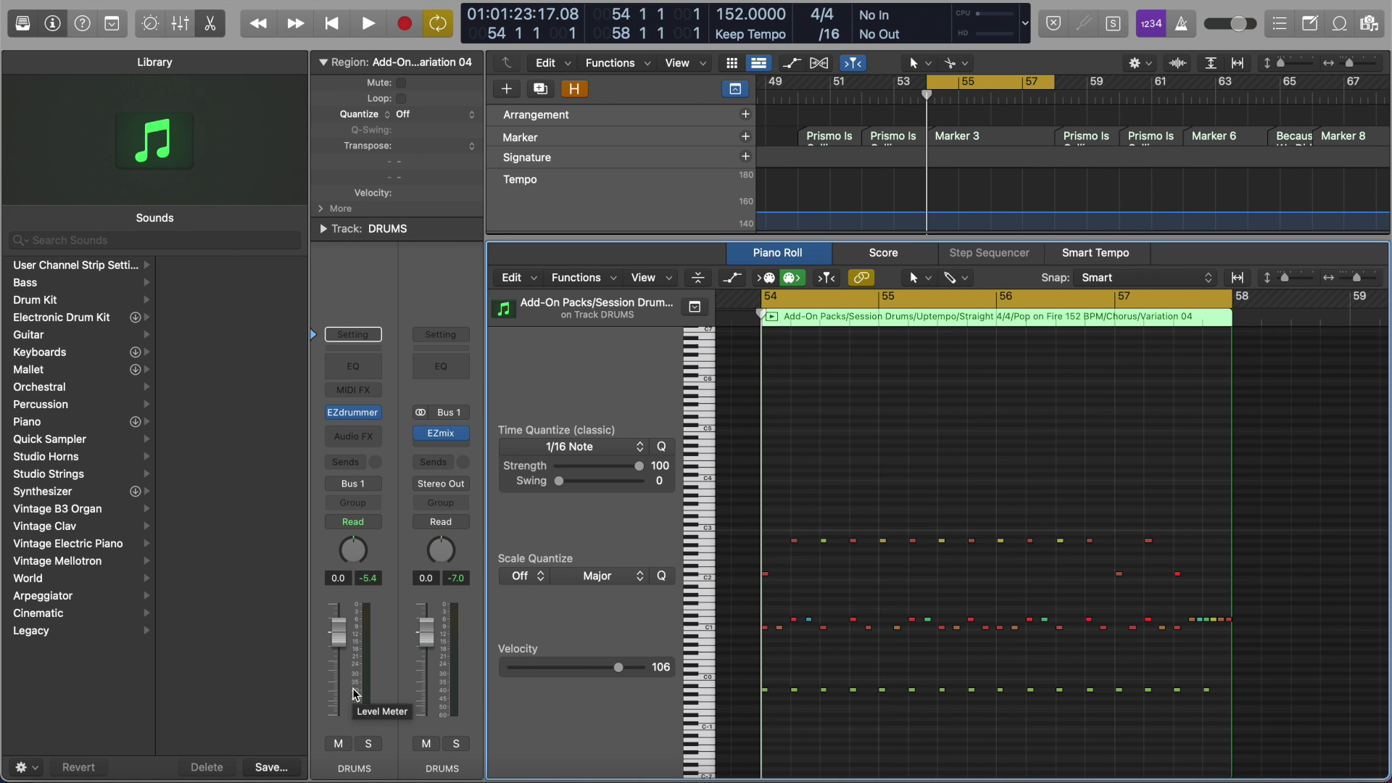
- Set the cycle to bars 50–58 over both DRUMS regions and play the reworked groove with the full mix
{"action": "key", "text": "e"}
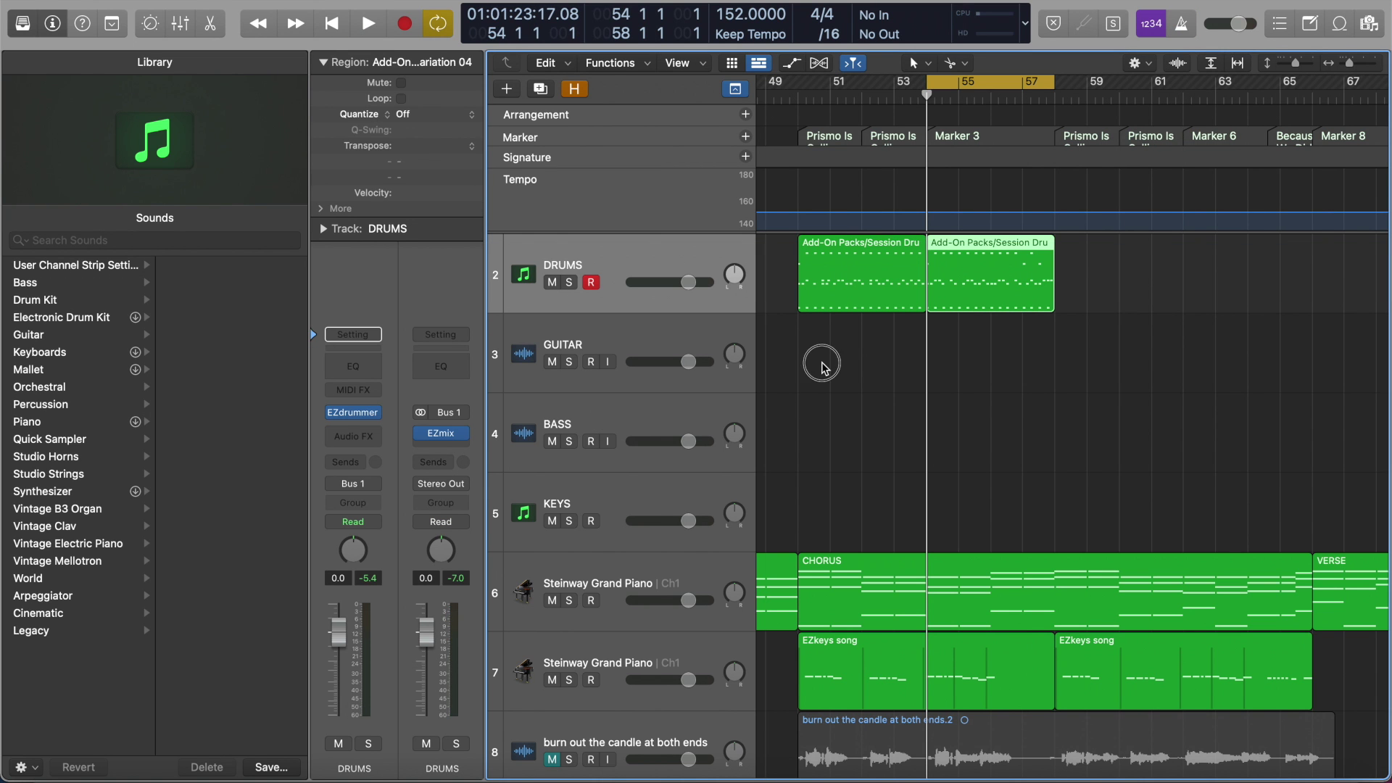
{"action": "left_click_drag", "start_coordinate": [822, 366], "coordinate": [967, 277]}
{"action": "key", "text": "super+u"}
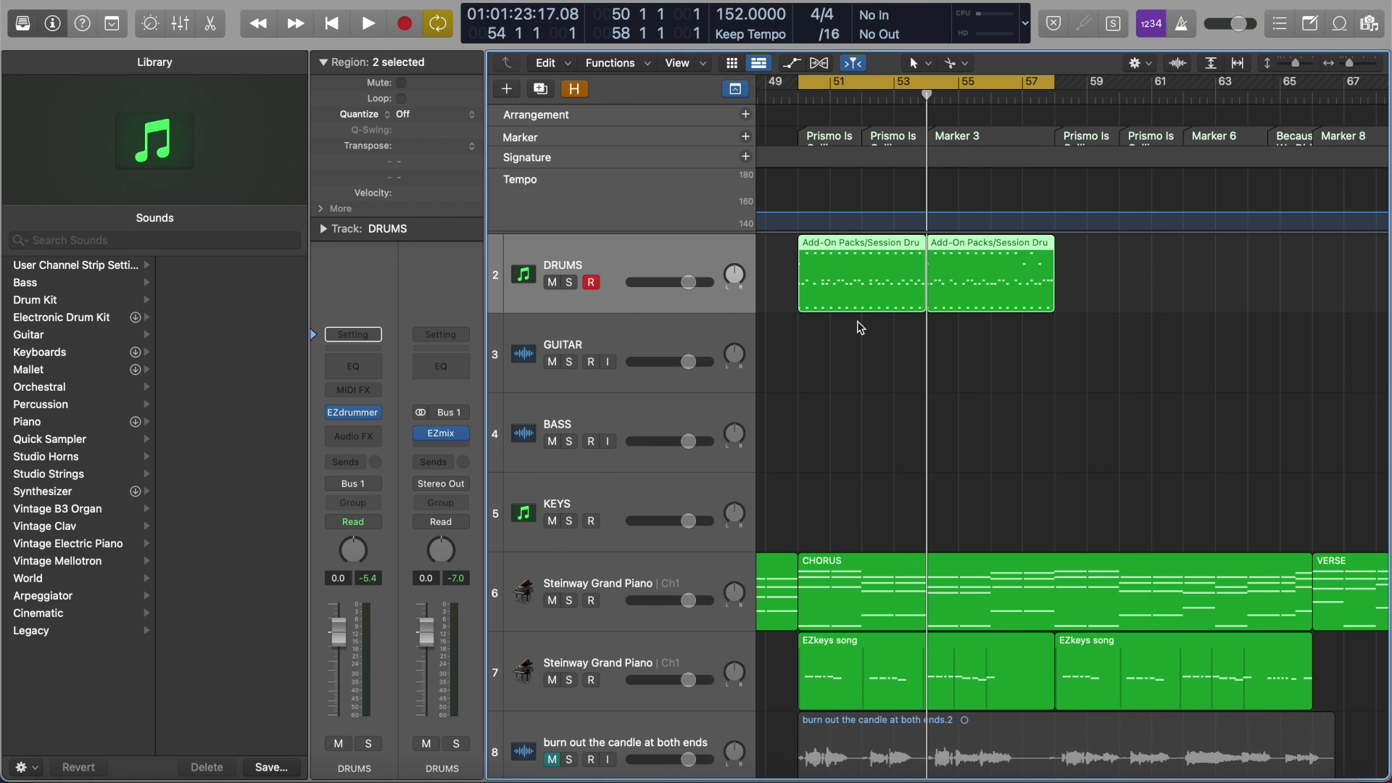
{"action": "key", "text": "space"}
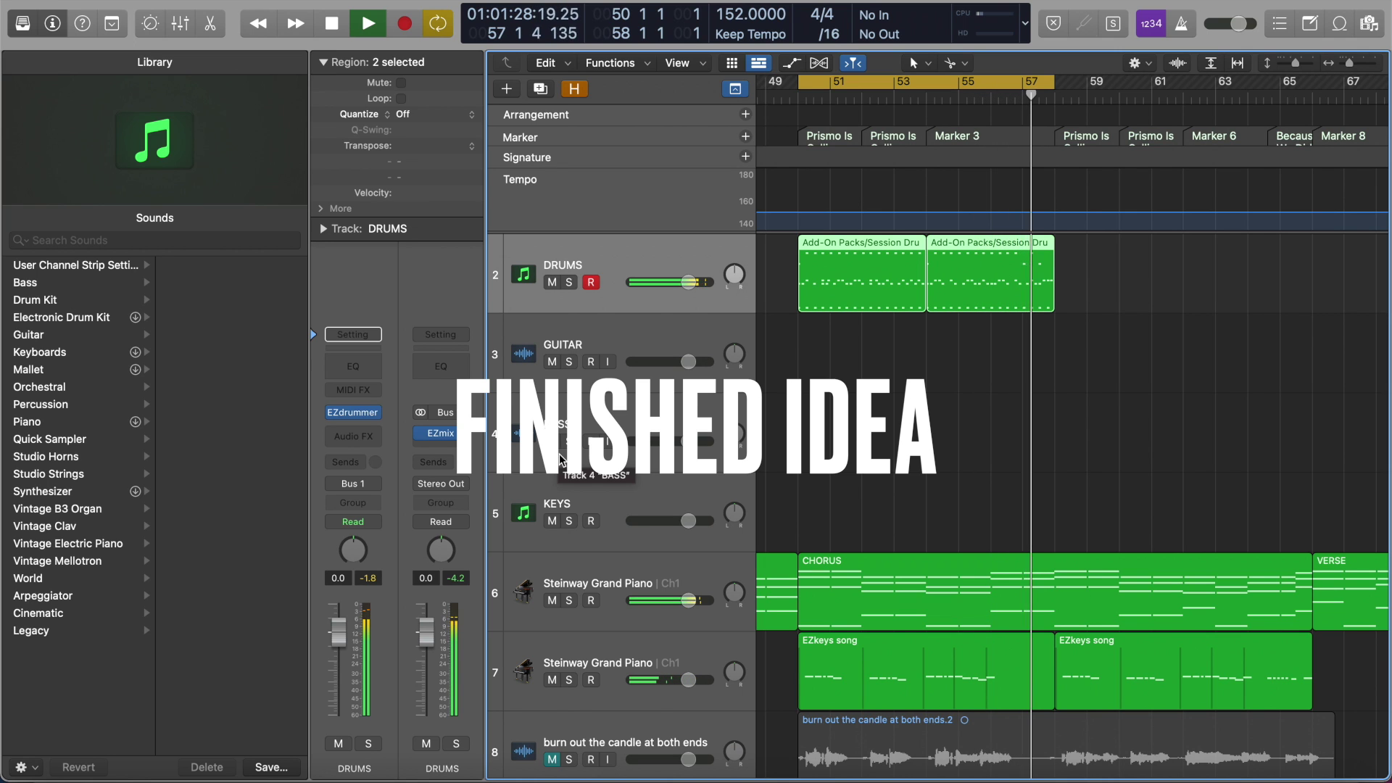
{"action": "key", "text": "space"}
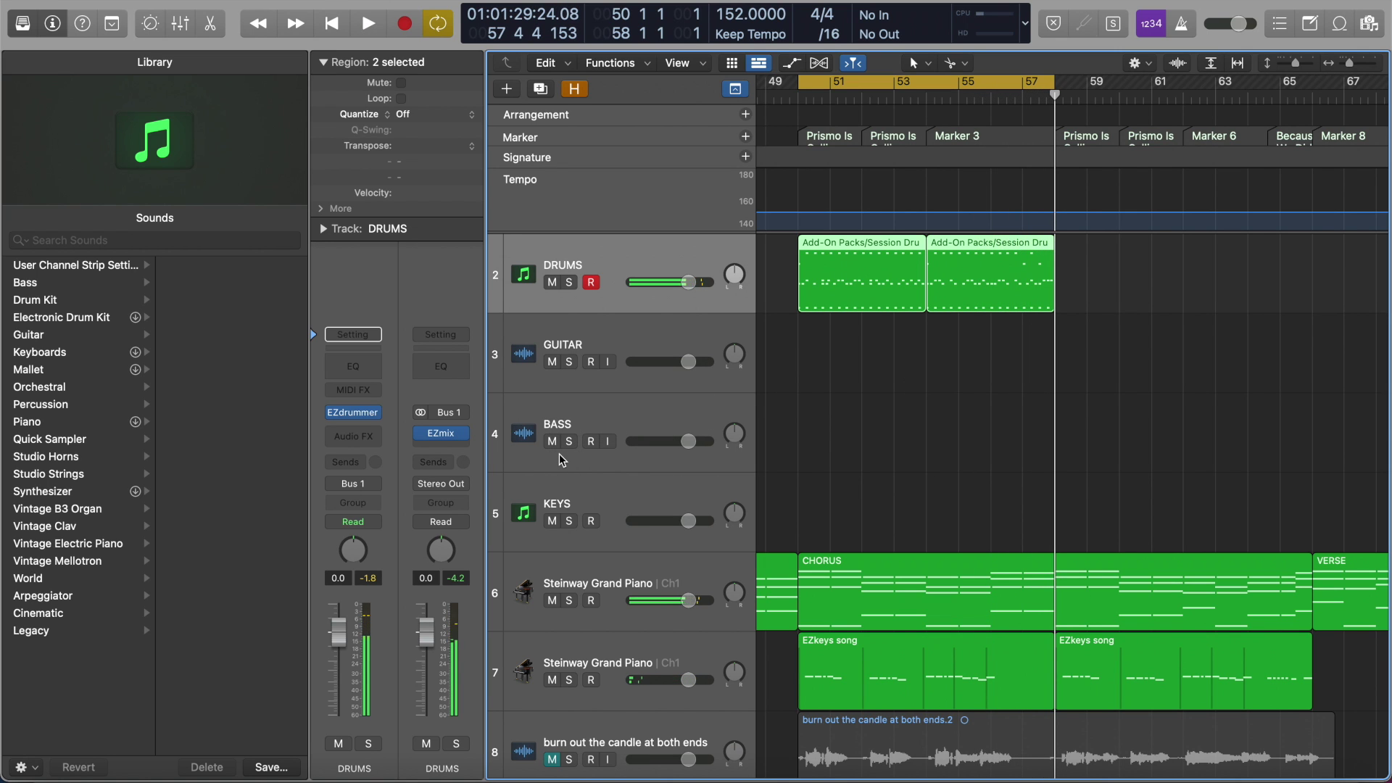